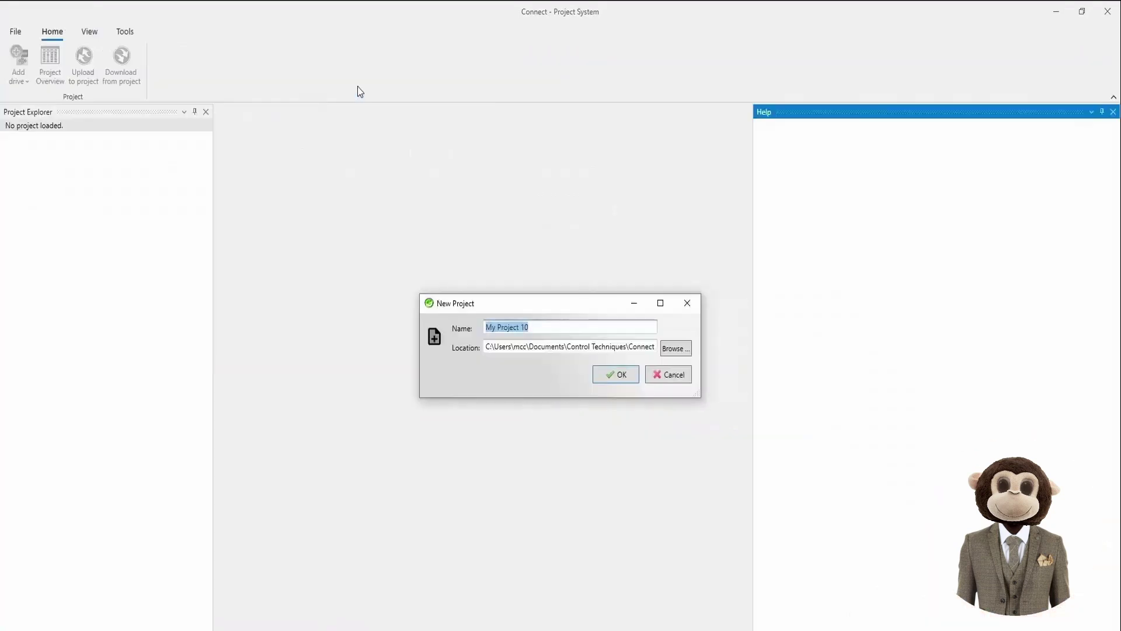
Step: Create a project named Profibus Demo and add the Unidrive M700 at 192.168.0.100 by scanning for new drives
text(Profibus Demo)
click(609, 377)
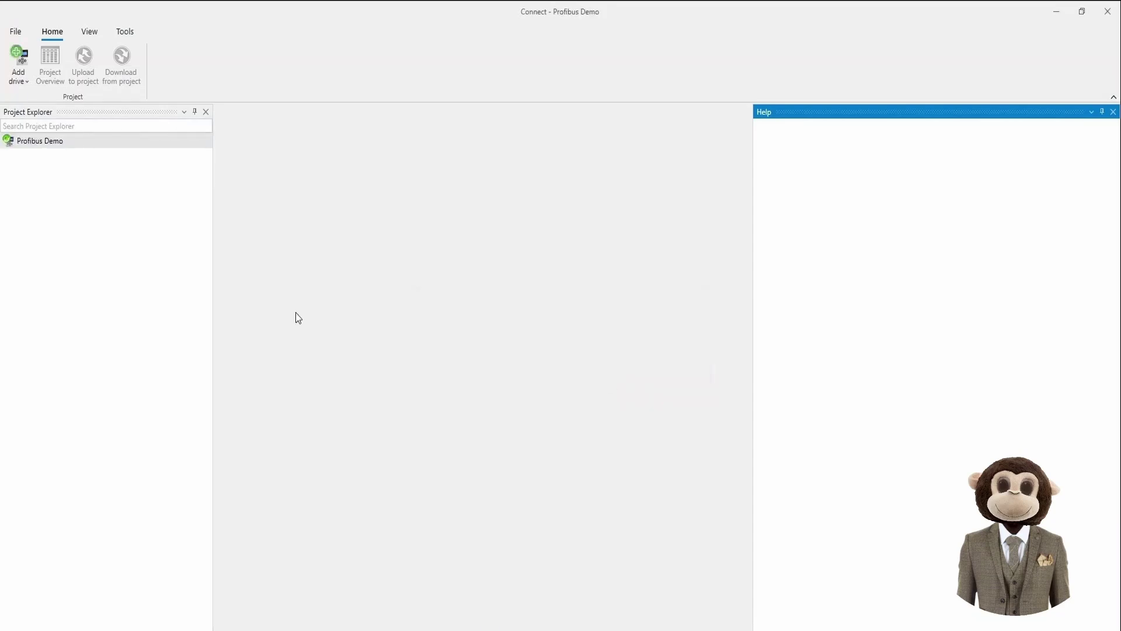
click(24, 74)
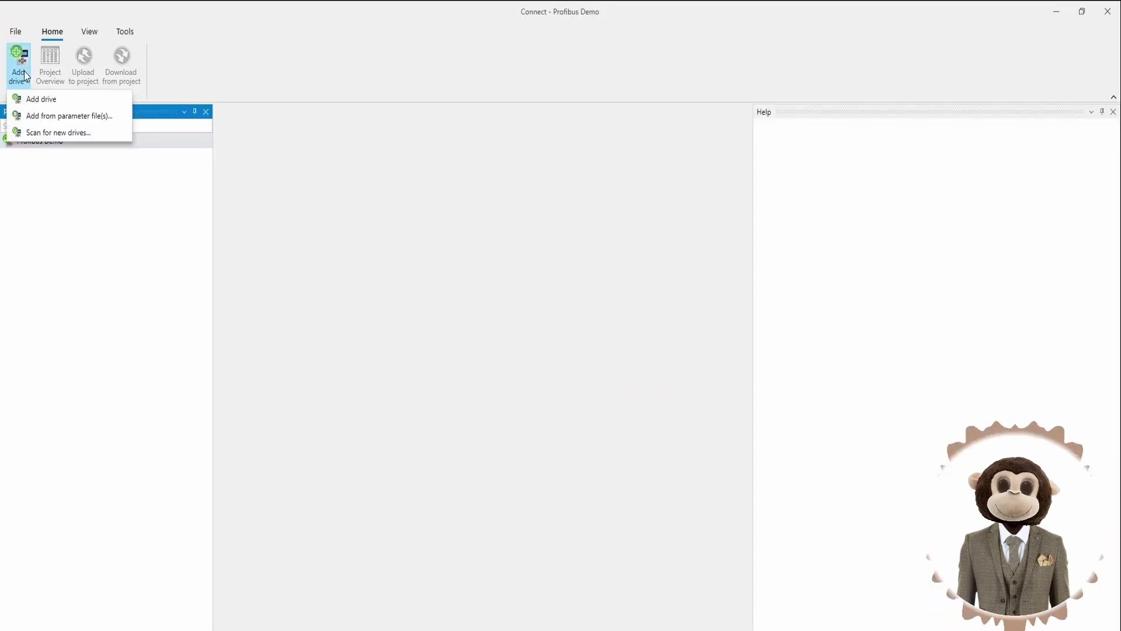
click(88, 131)
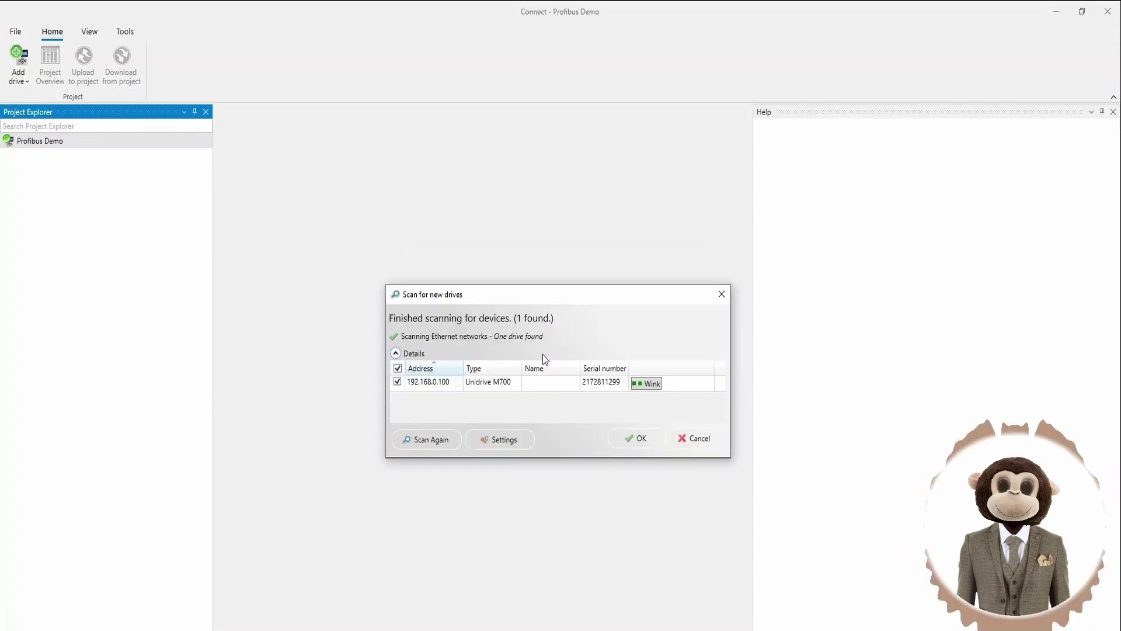
click(476, 382)
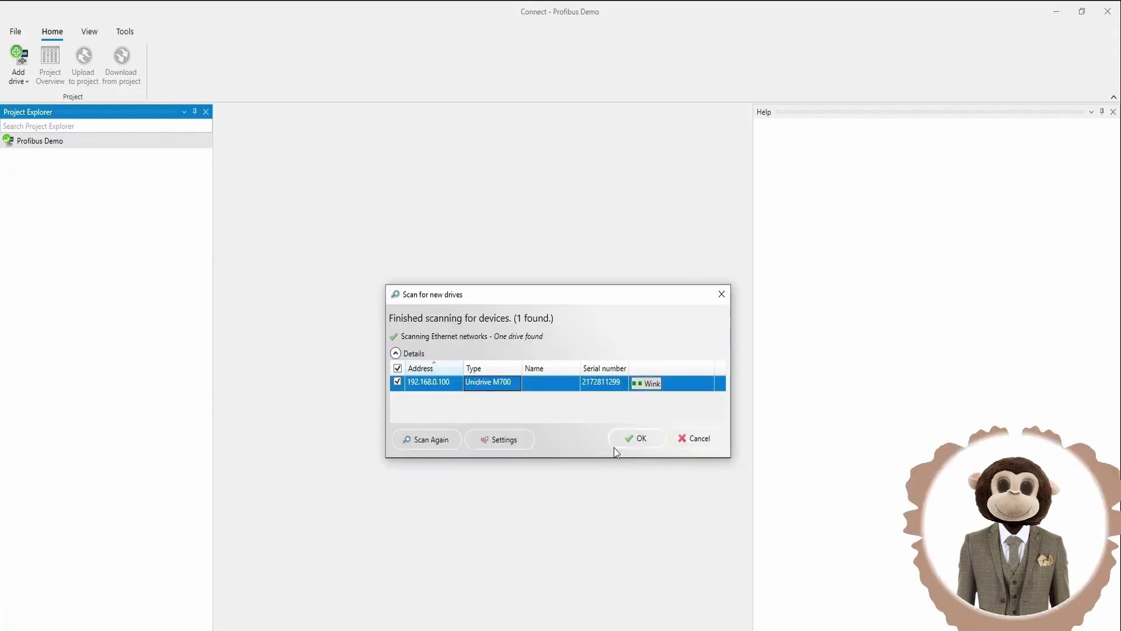
click(638, 438)
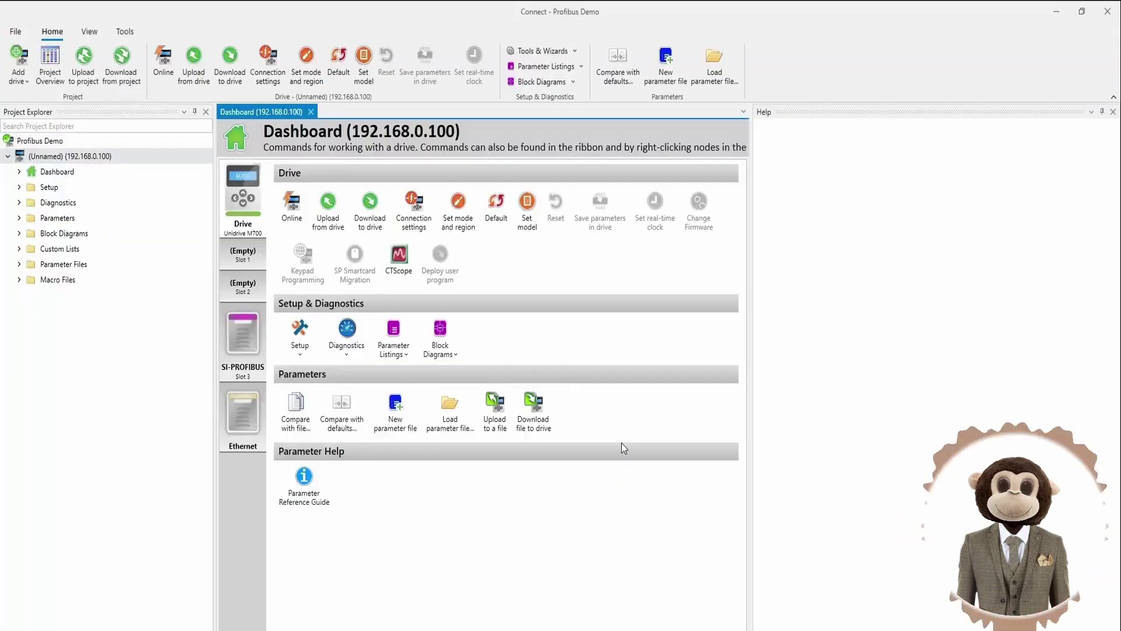
Step: Go online with the drive and open the SI-PROFIBUS parameter menus 3.01 PROFIBUS, 3.02 In Mapping and 3.03 Out Mapping
click(163, 61)
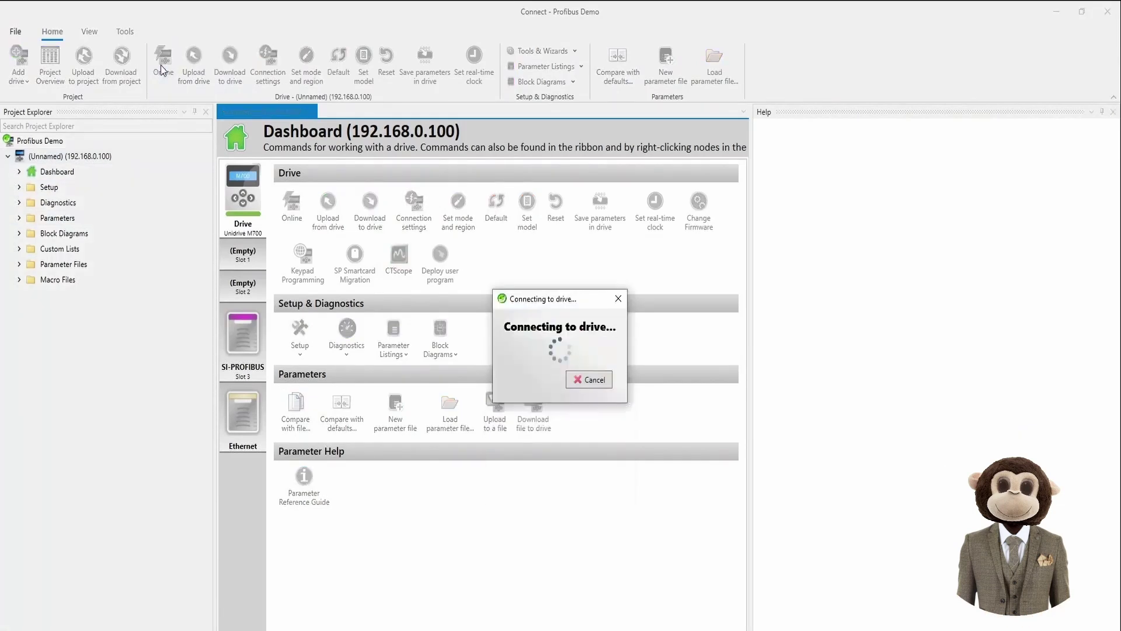
click(18, 218)
scroll(27, 292, down, 4)
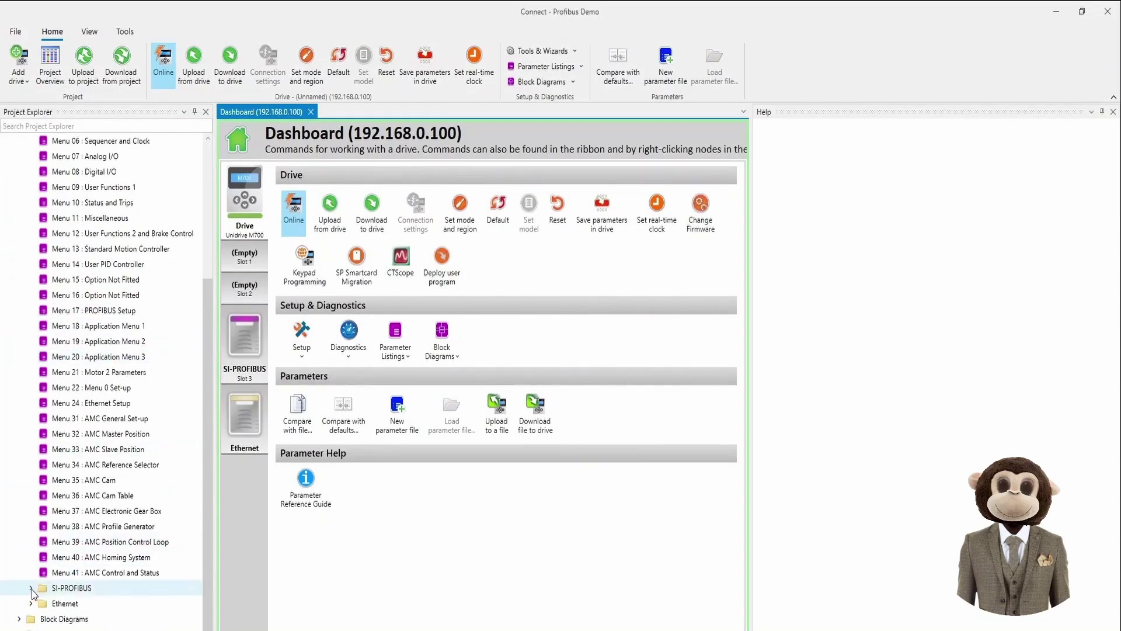
click(30, 589)
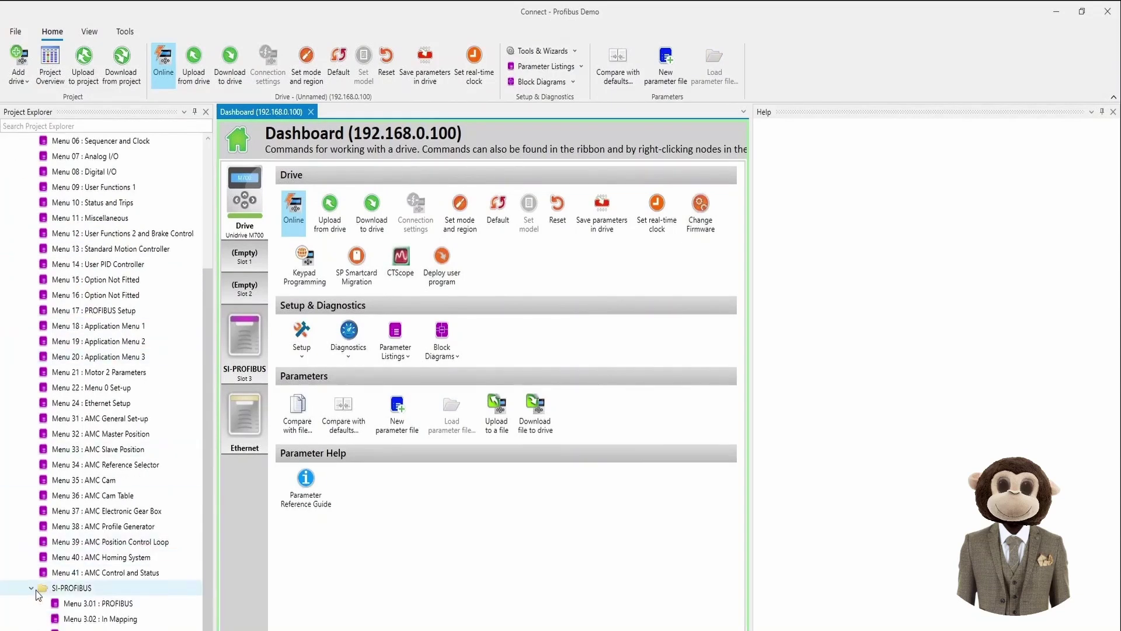
double_click(119, 605)
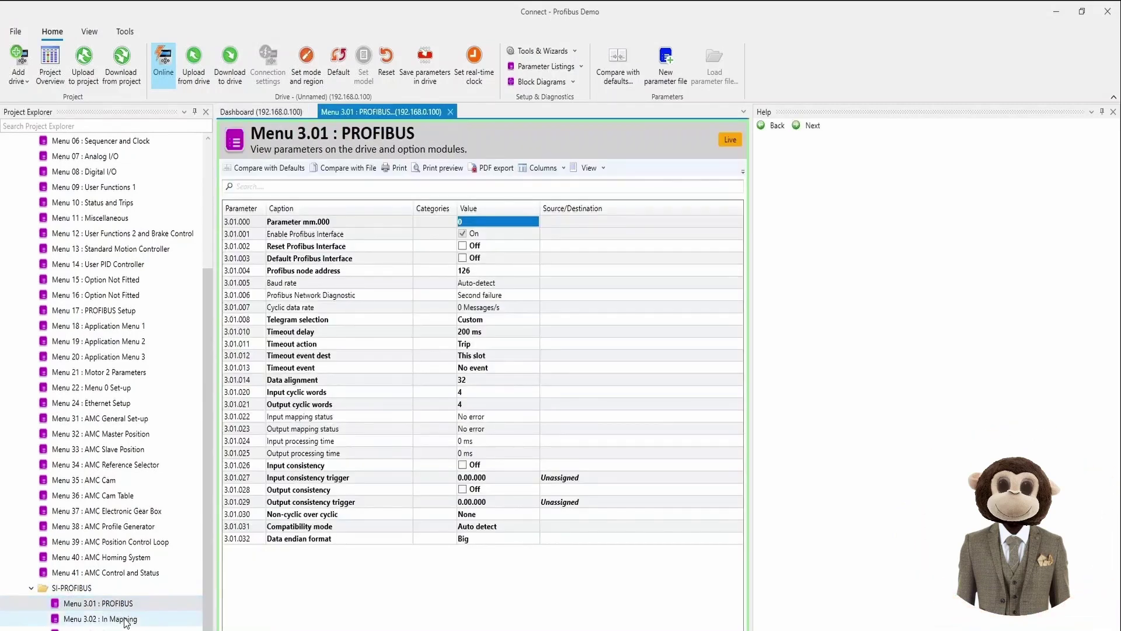
click(313, 112)
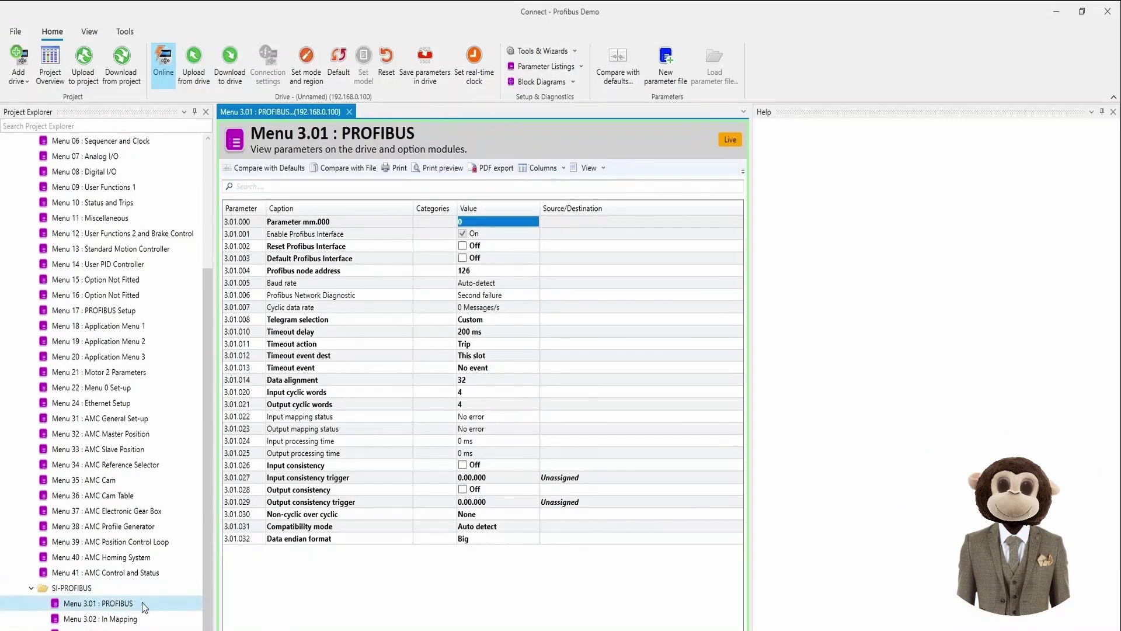
double_click(139, 619)
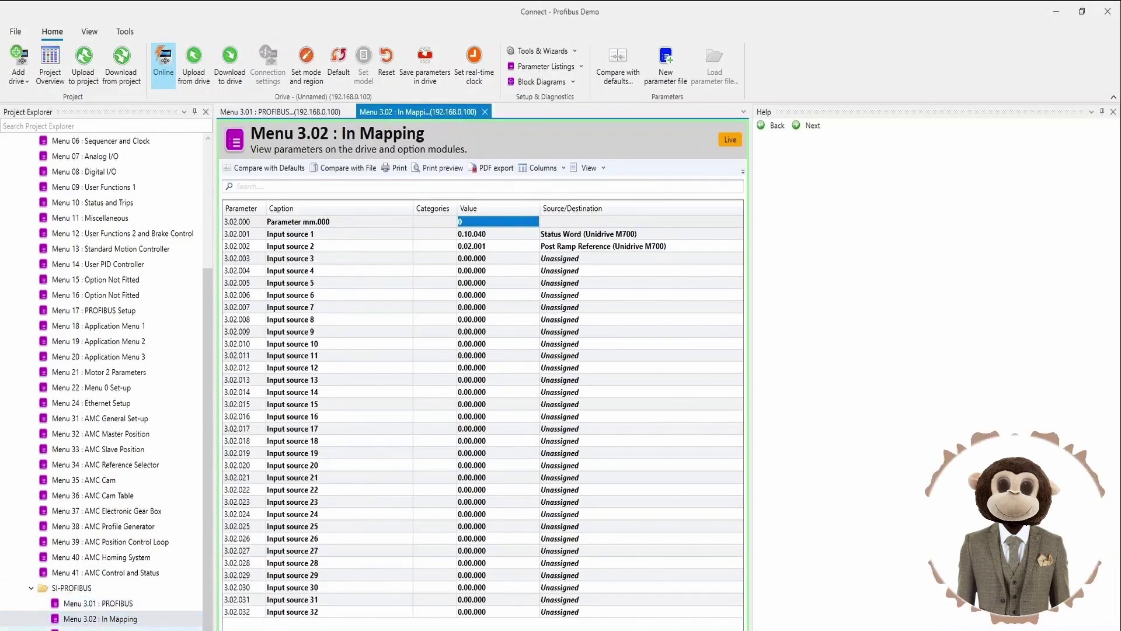
double_click(140, 629)
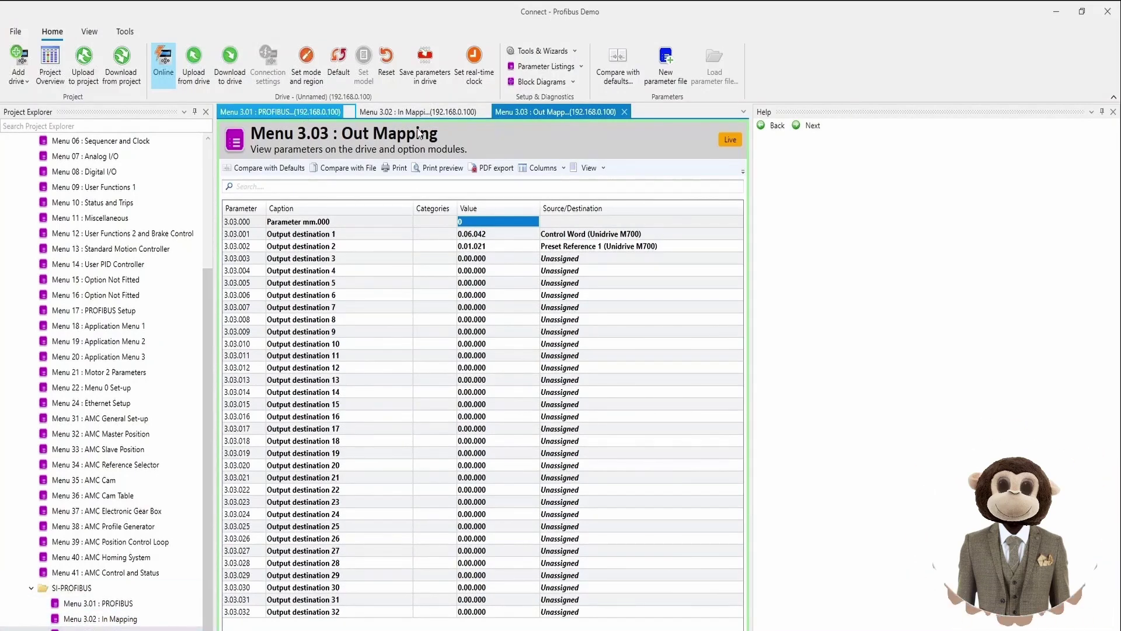
Step: Set the Telegram selection parameter 3.01.008 in Menu 3.01 PROFIBUS to Auto
click(408, 111)
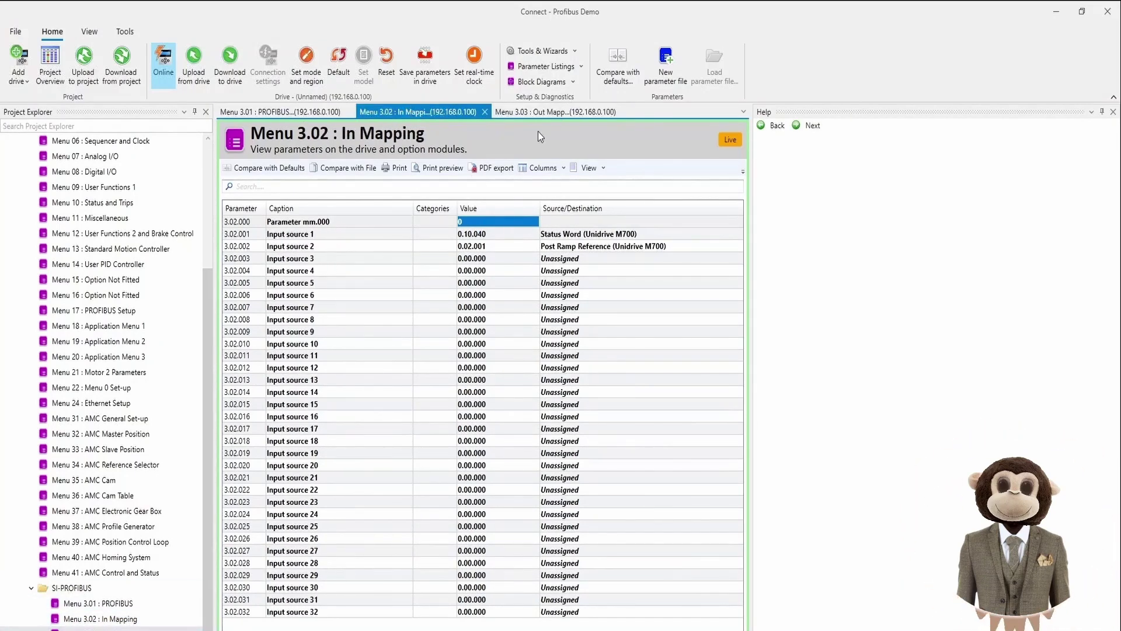
click(303, 110)
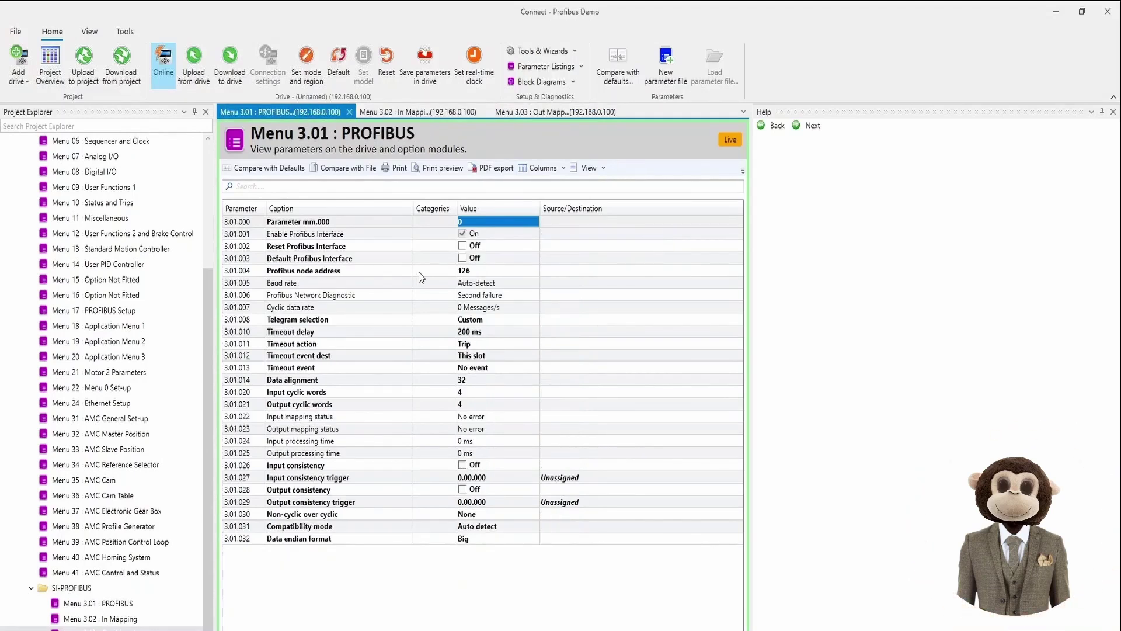
click(485, 273)
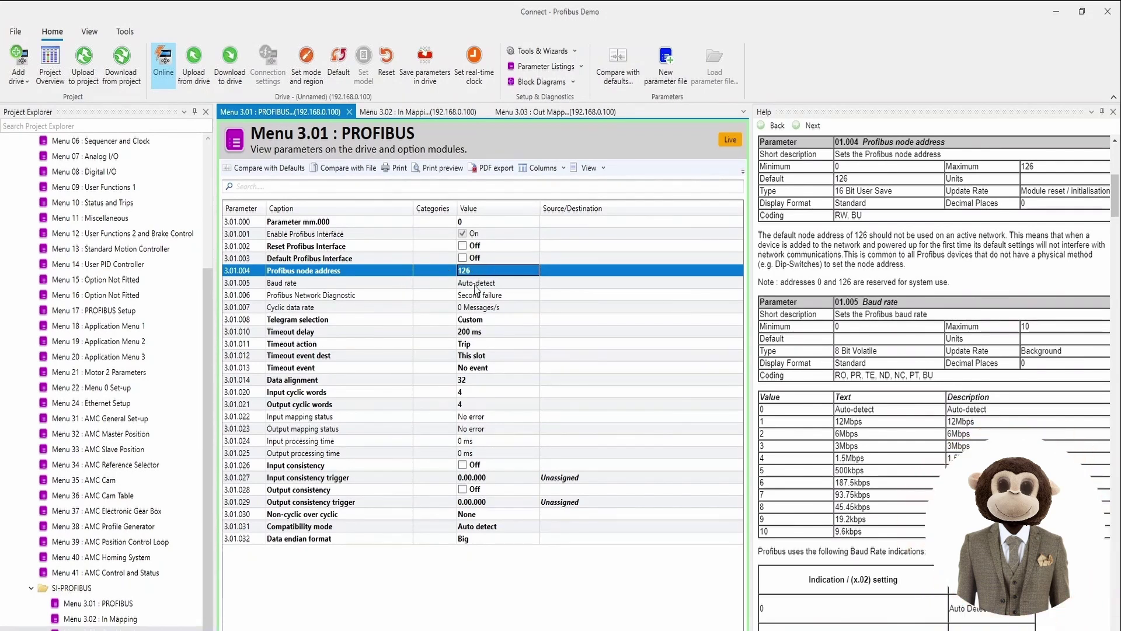
click(482, 323)
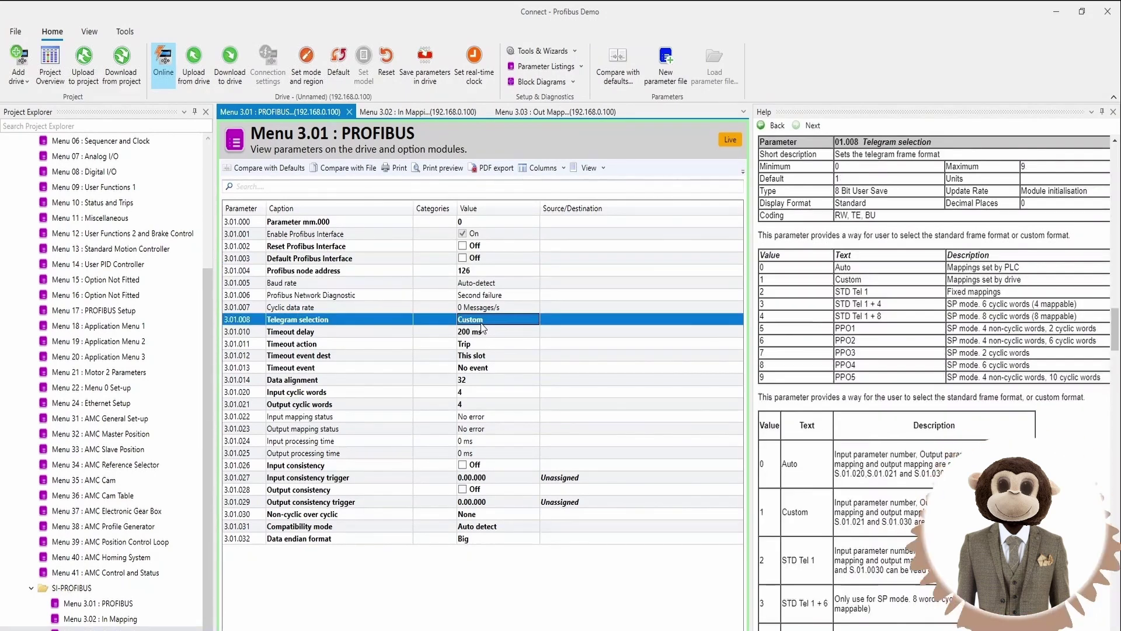
click(484, 322)
click(485, 320)
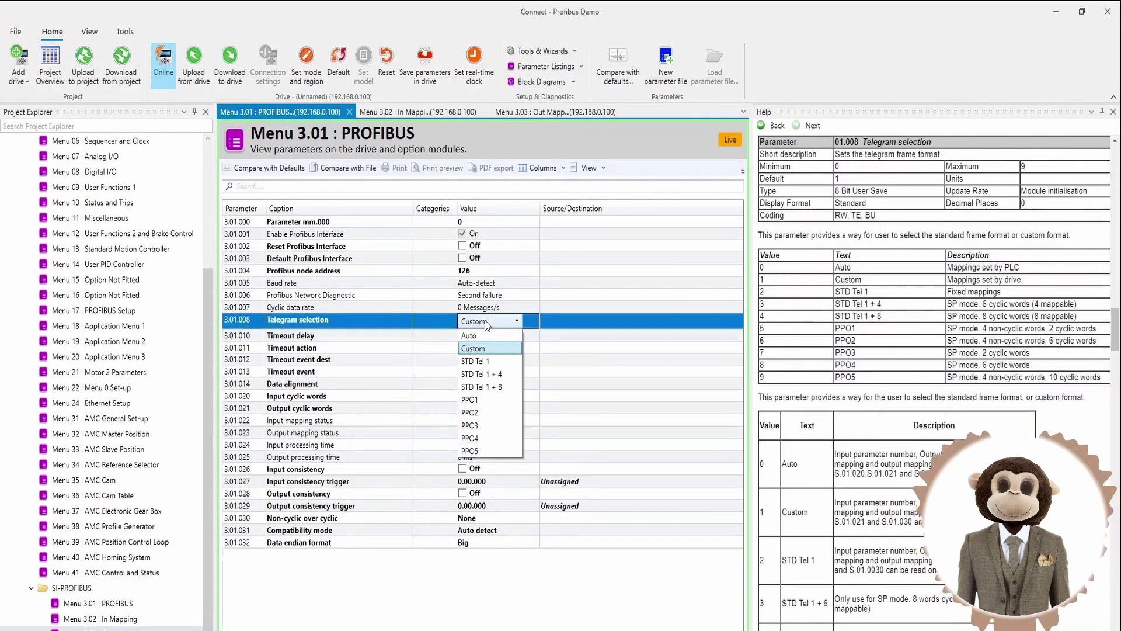
click(485, 335)
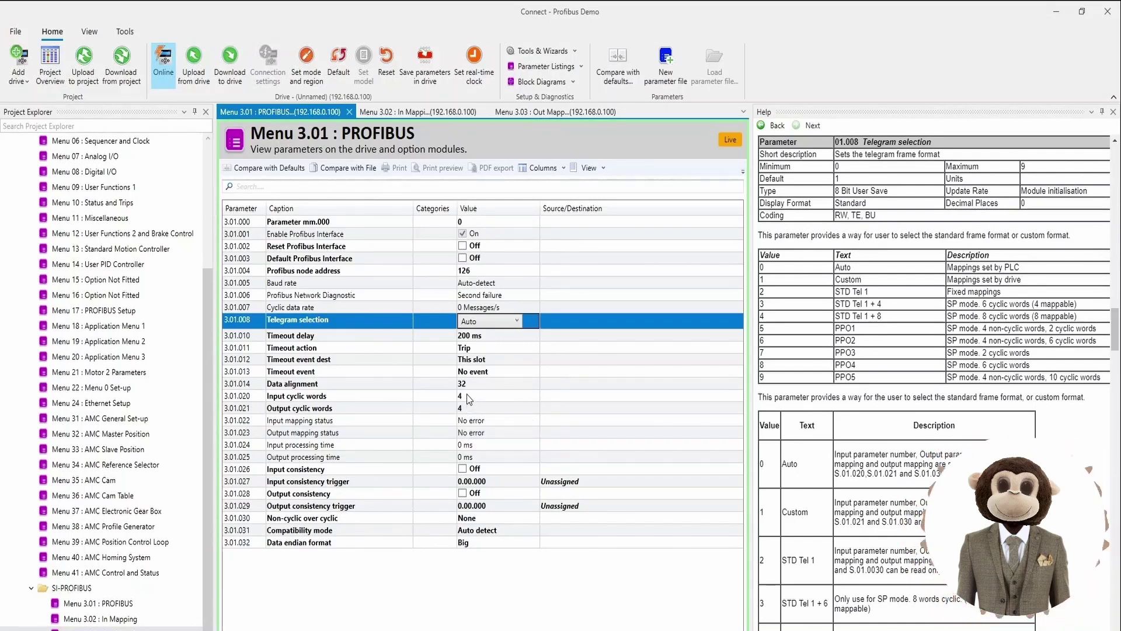
Step: Set the Profibus node address parameter 3.01.004 to 1
click(484, 270)
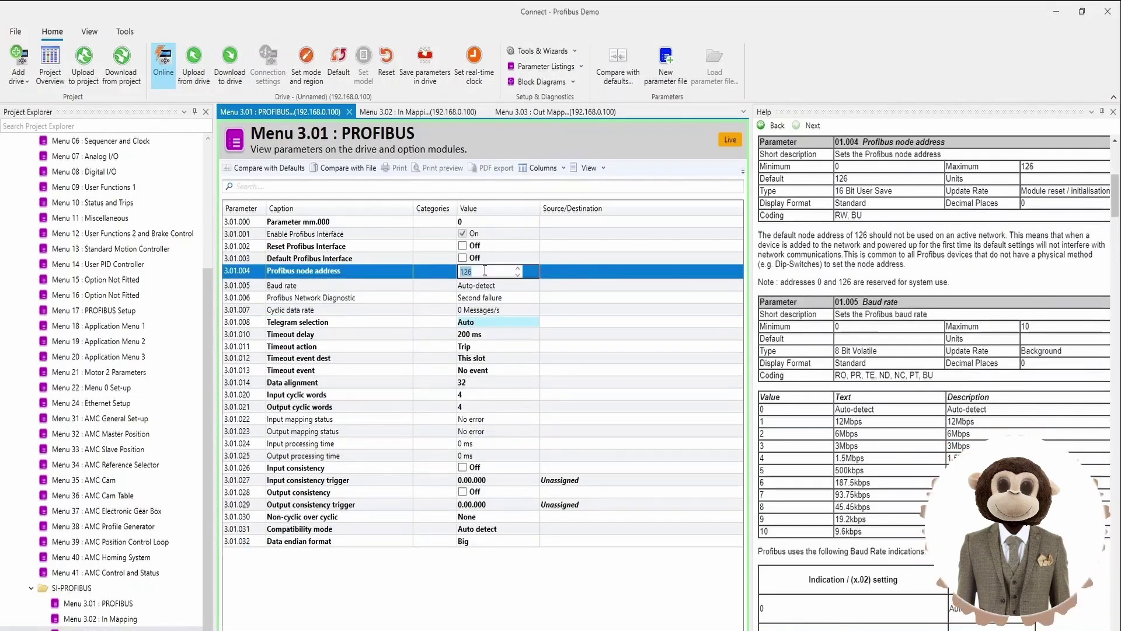
text(1)
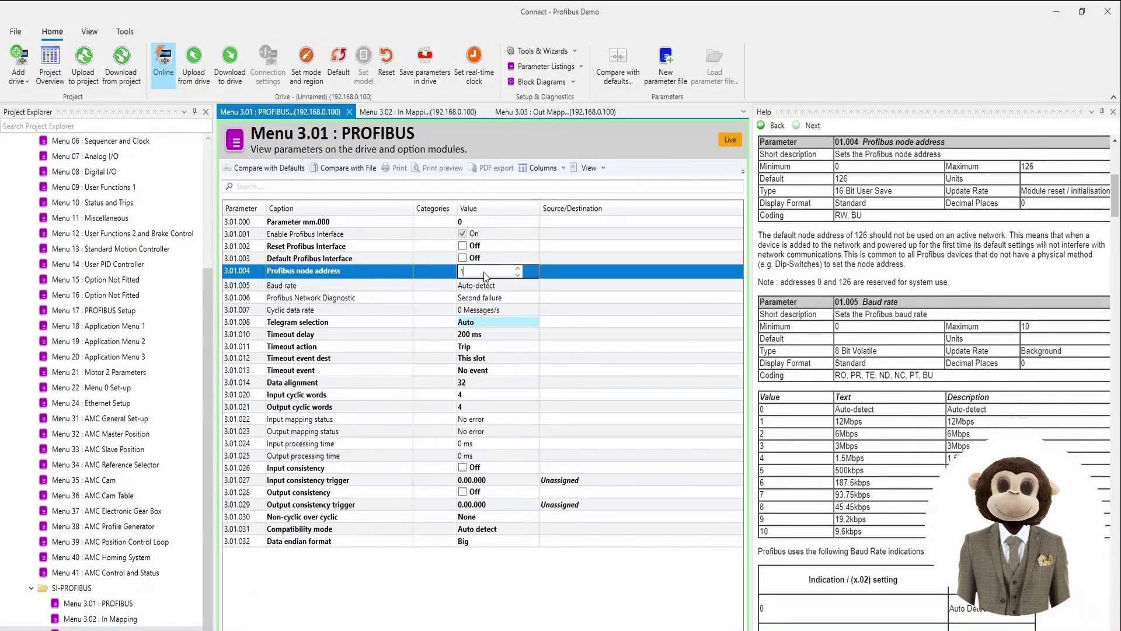
key(Return)
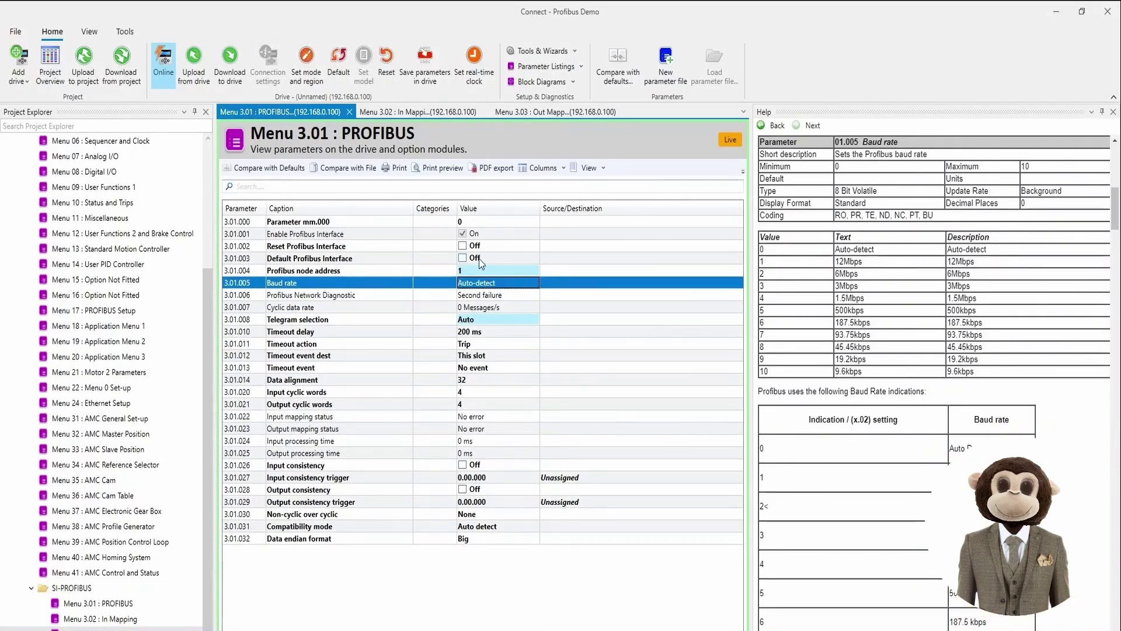
Step: Save the parameters in the drive and reset the Profibus interface with parameter 3.01.002
click(437, 68)
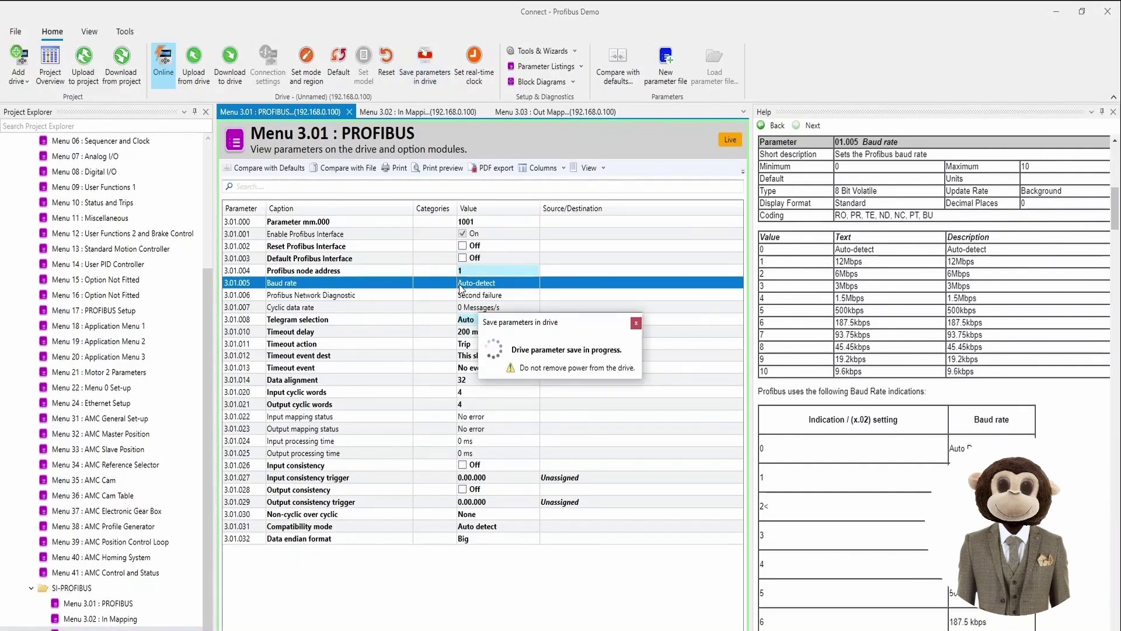
click(463, 247)
click(463, 246)
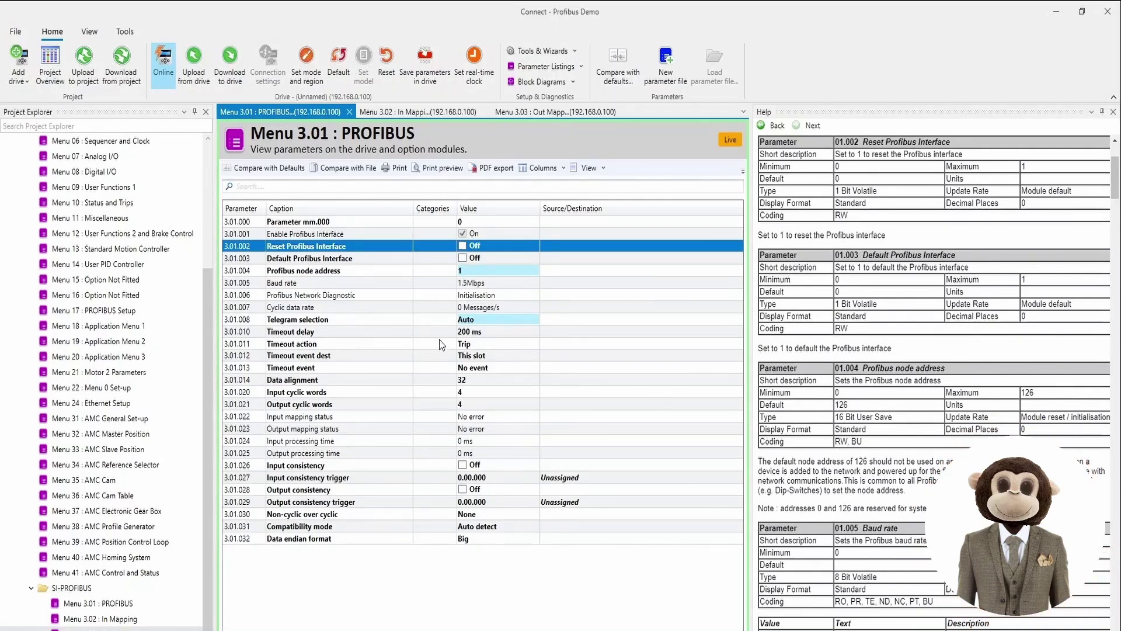
click(460, 296)
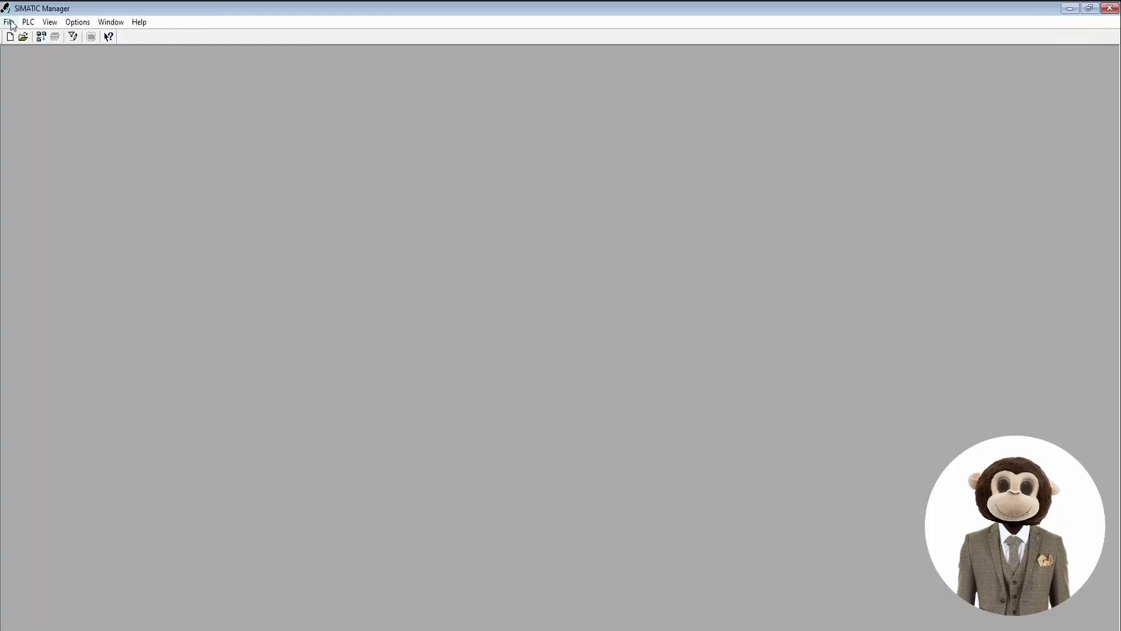
Step: In SIMATIC Manager, start the New Project wizard and choose the CPU315-2 PN/DP, naming it CPU315-2 PN/DP
click(12, 23)
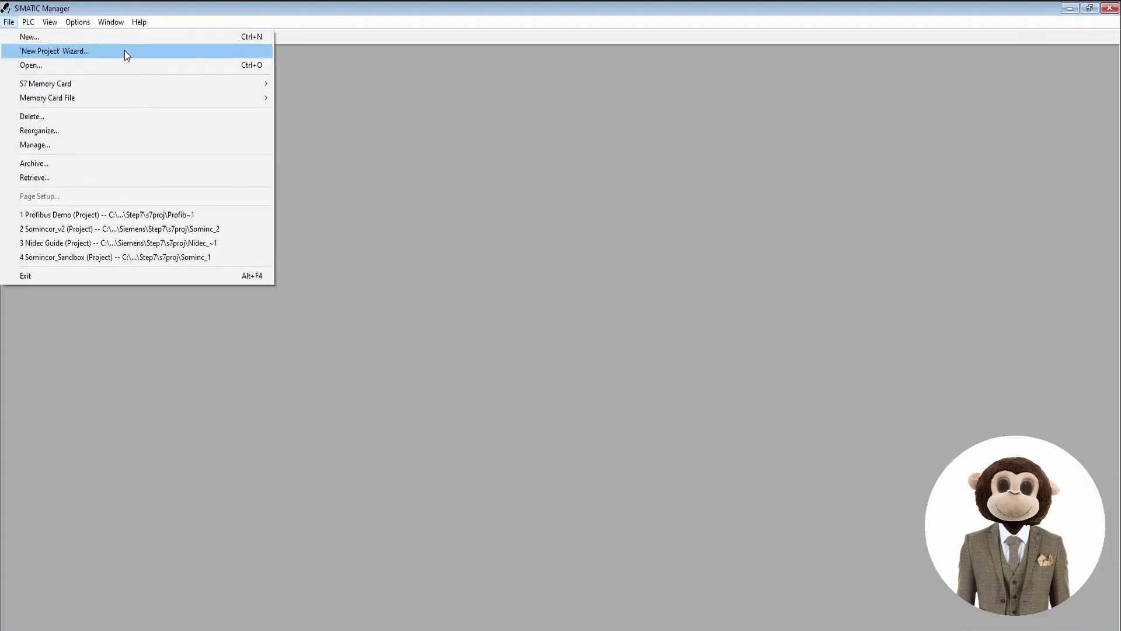
click(127, 52)
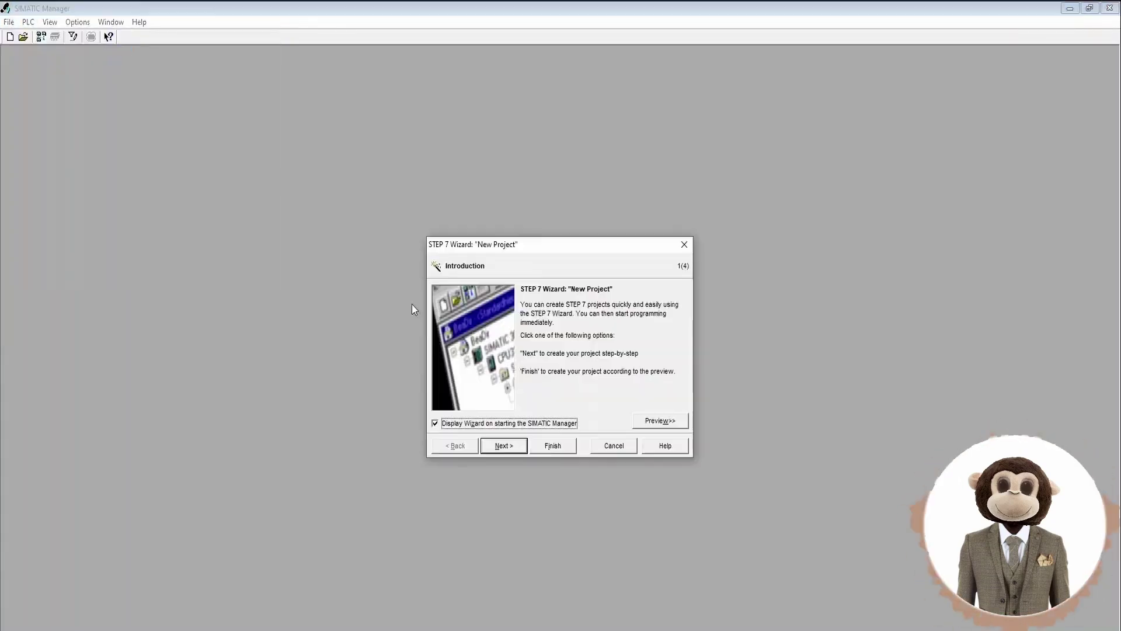
click(513, 448)
scroll(559, 332, down, 4)
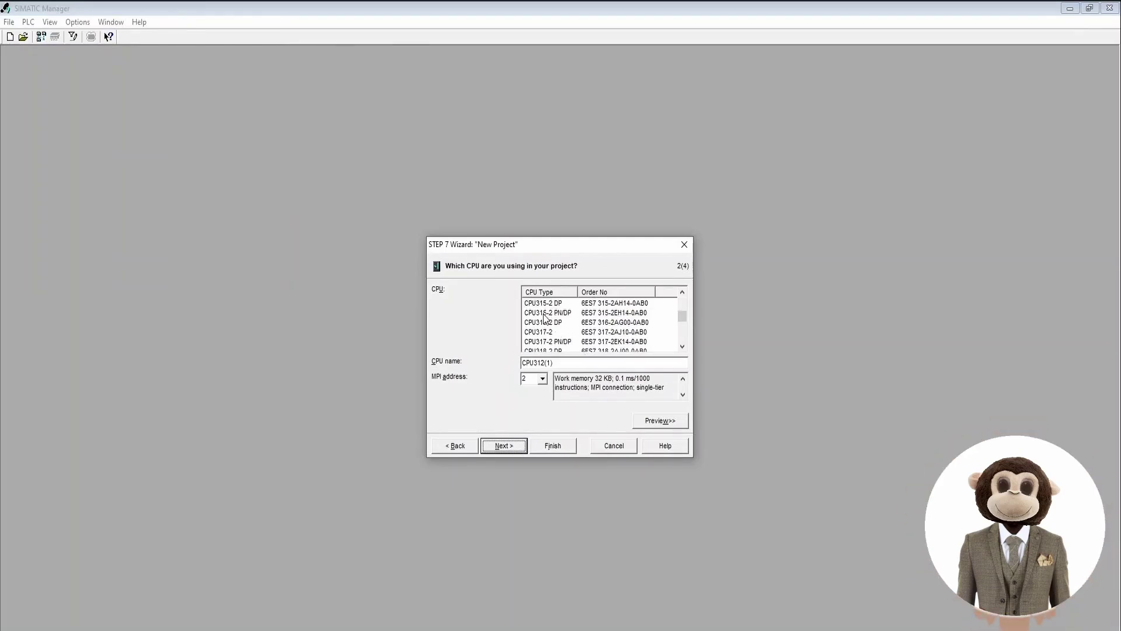
click(538, 314)
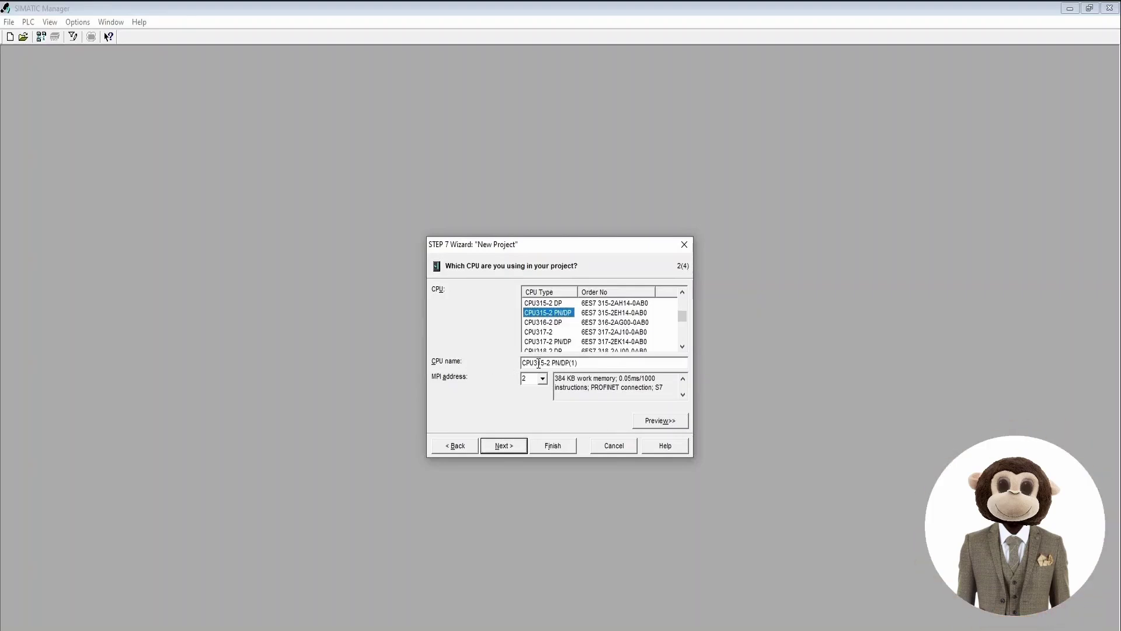
click(589, 362)
click(496, 448)
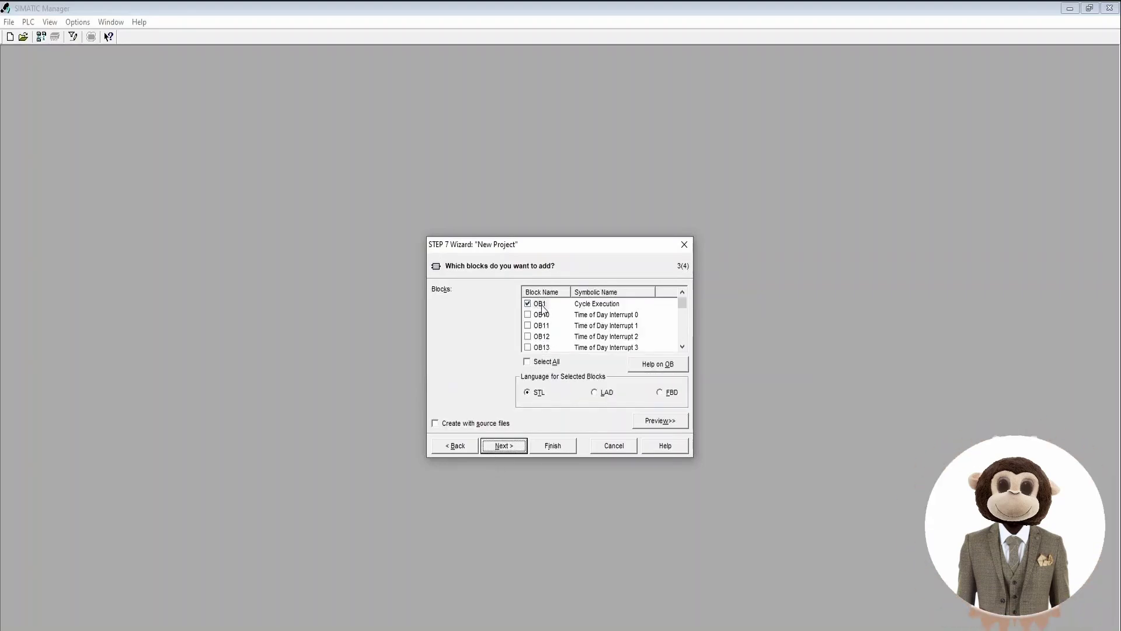
Step: Choose LAD as the block language and finish the new project under the name Profibus Demo
click(601, 392)
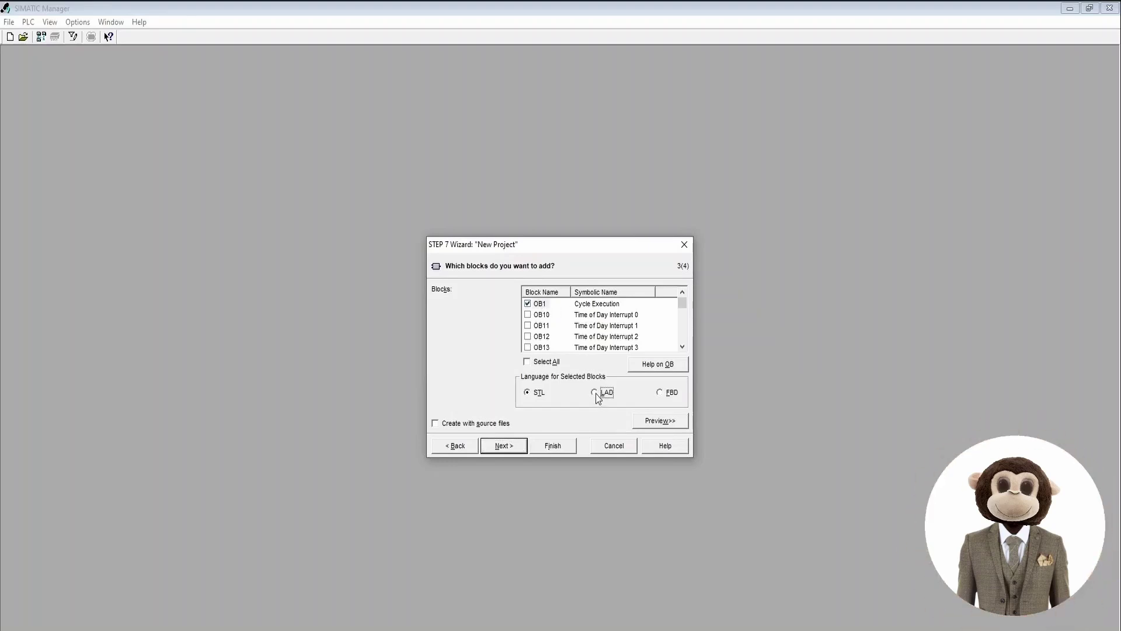
click(505, 446)
double_click(525, 295)
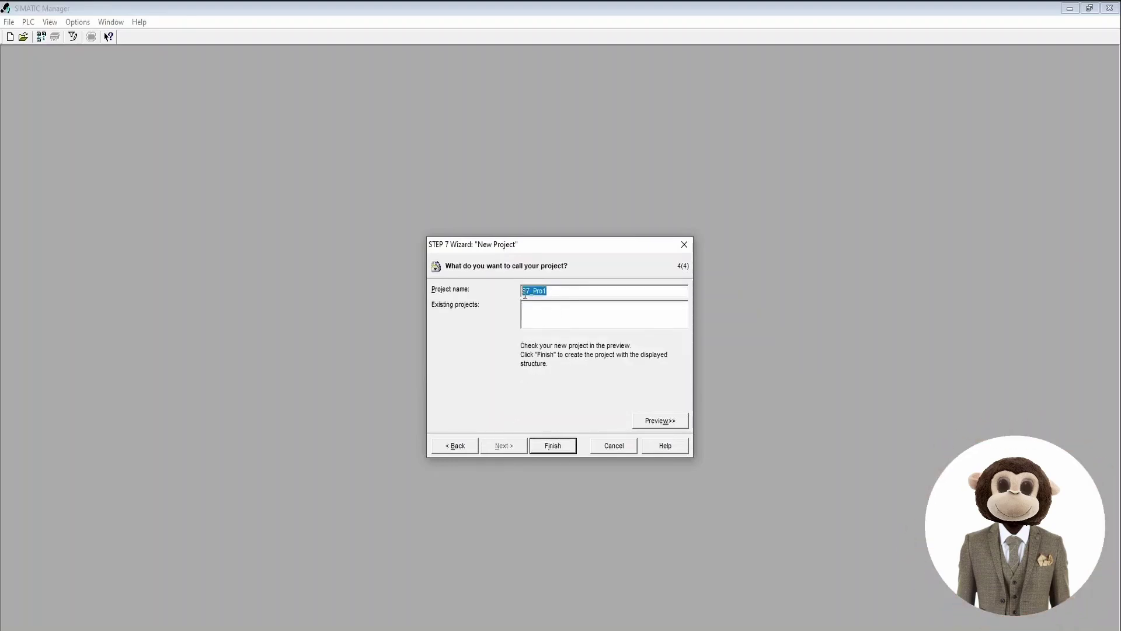
text(Profibus Demo)
click(553, 446)
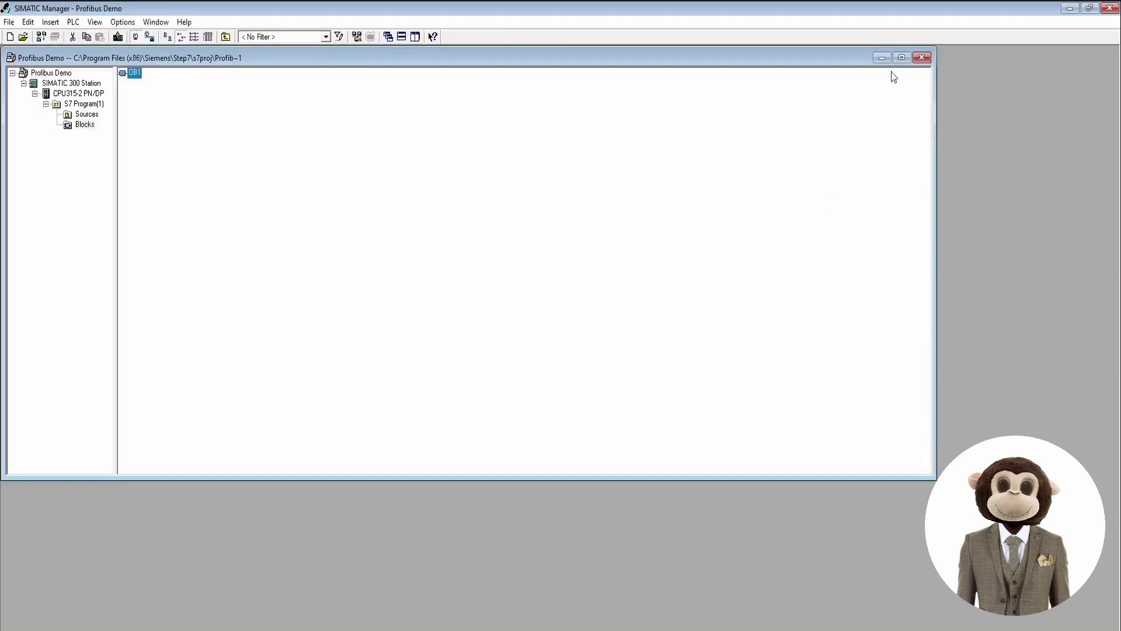
Step: Maximize the project window and open the hardware configuration of the SIMATIC 300 Station
click(902, 58)
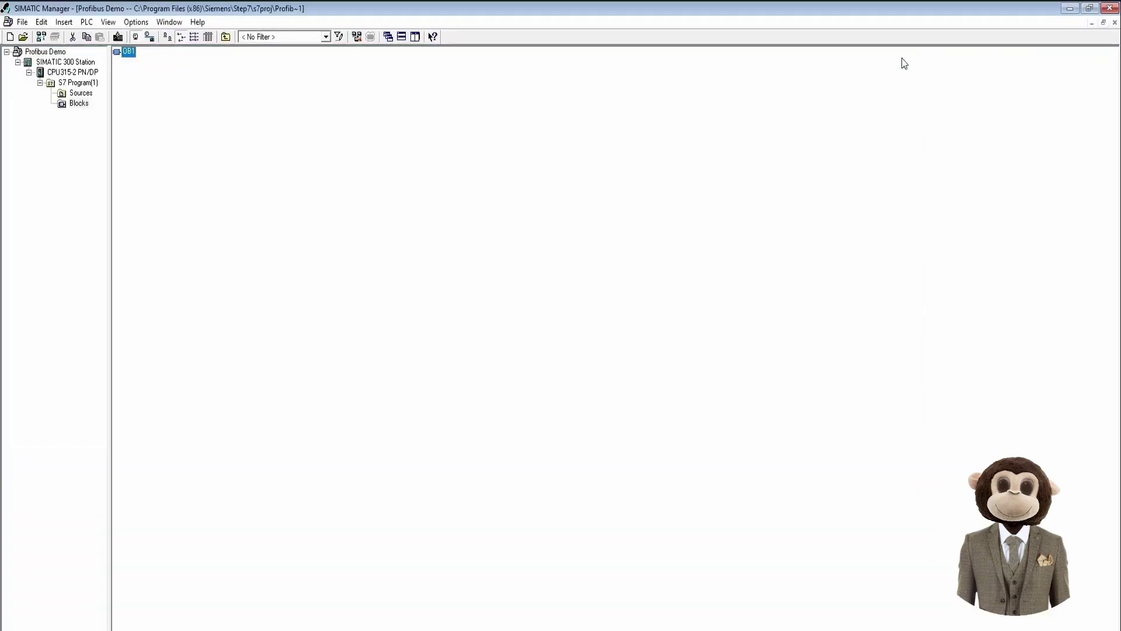
click(71, 62)
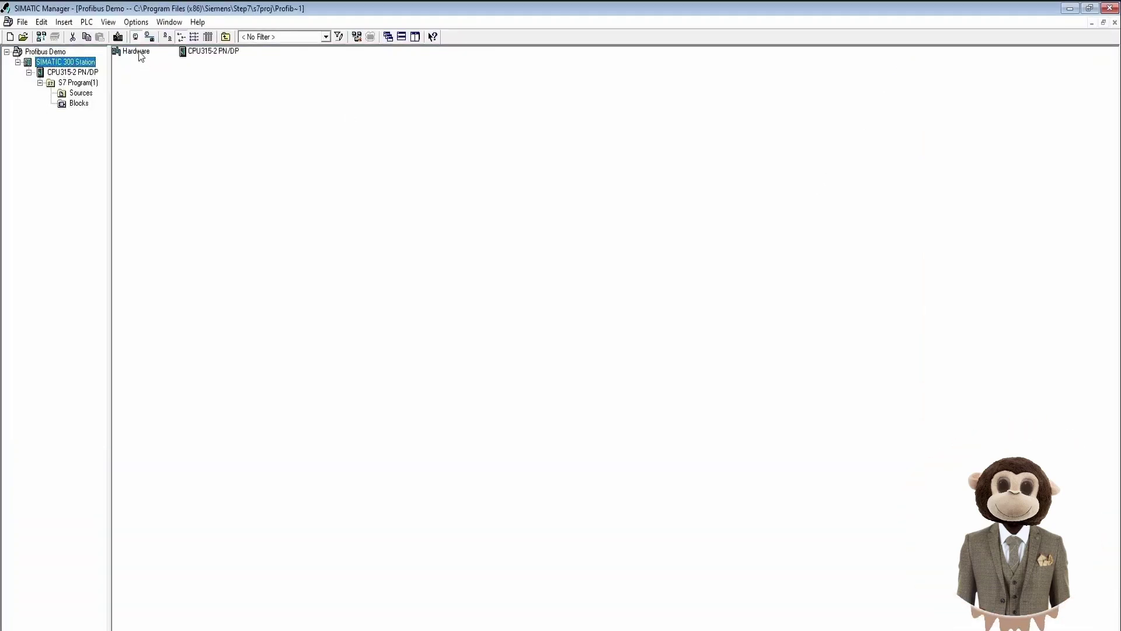
double_click(137, 51)
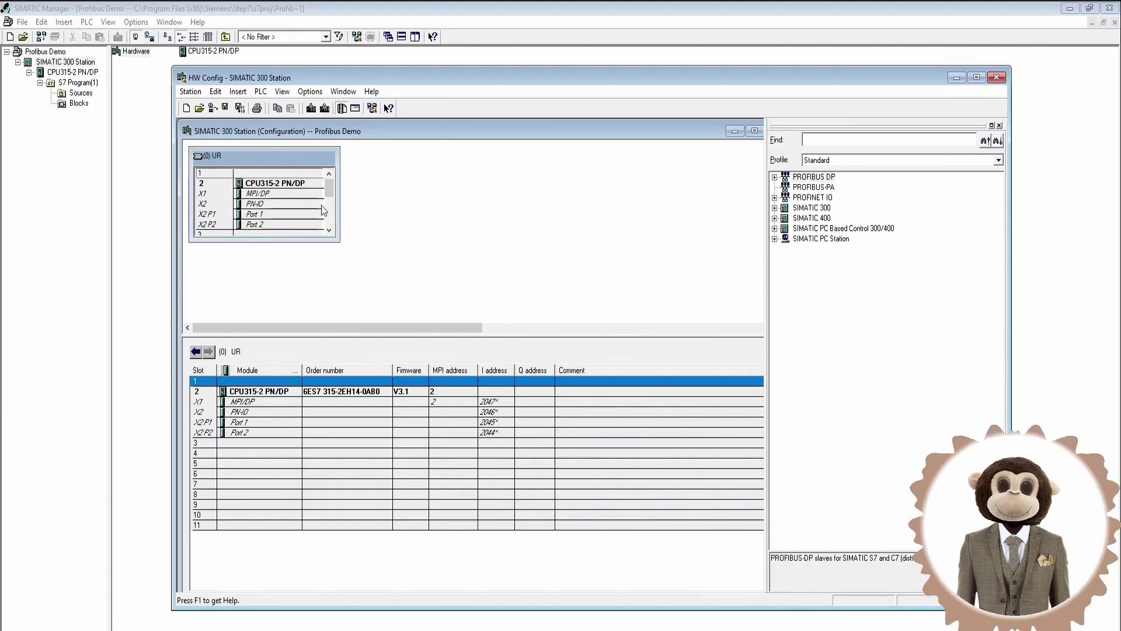
Step: Open the properties of the CPU's MPI/DP interface and set its type to PROFIBUS
click(289, 194)
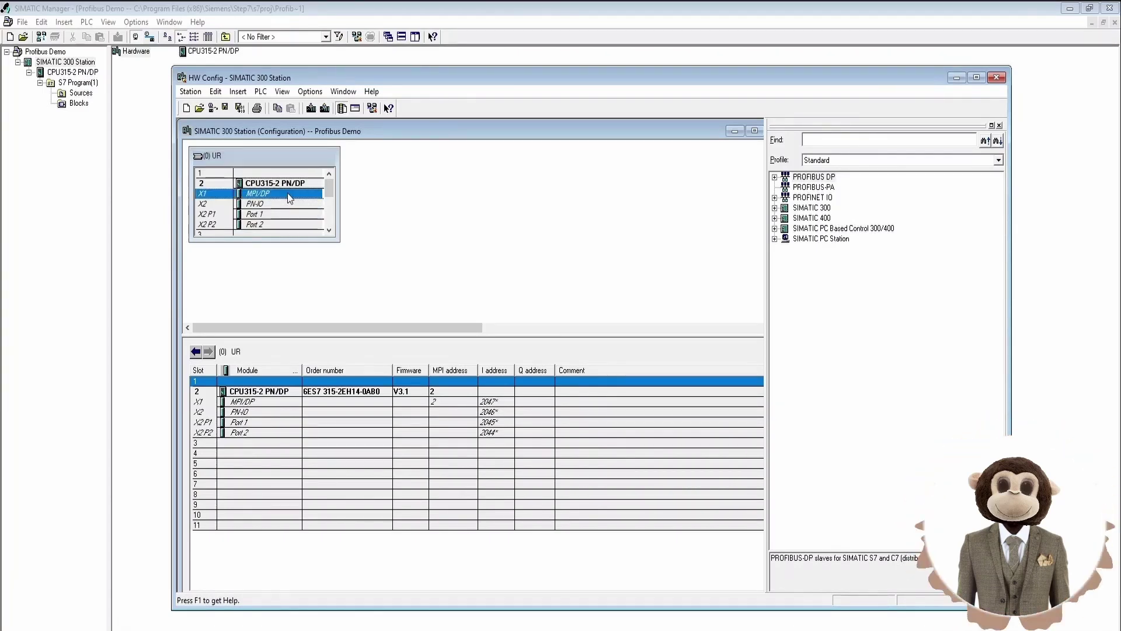
double_click(278, 193)
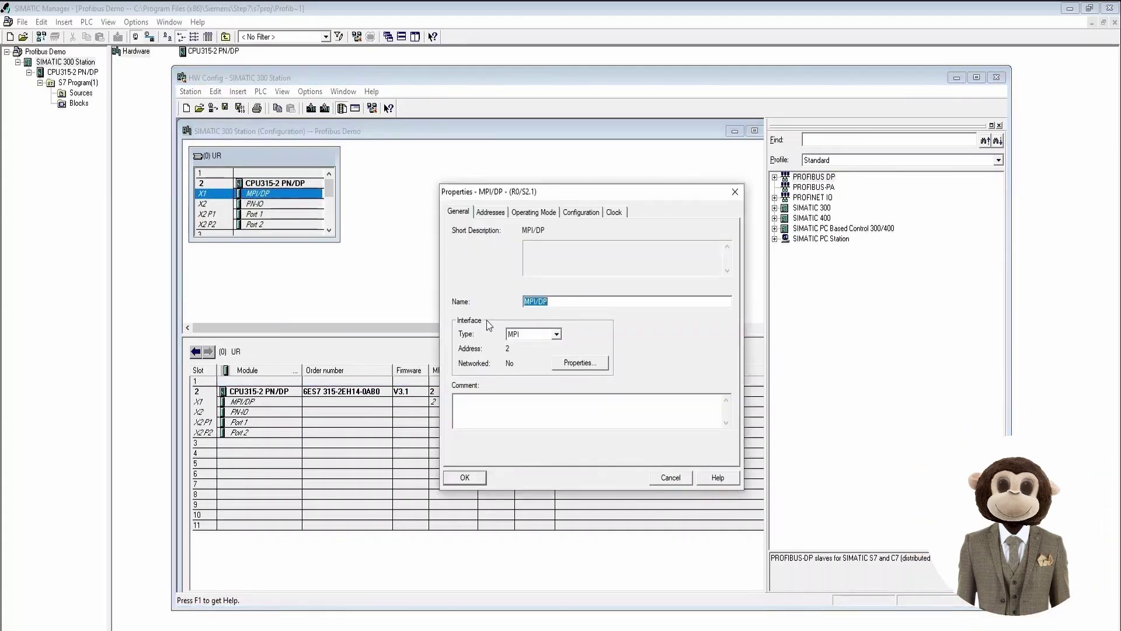
click(557, 334)
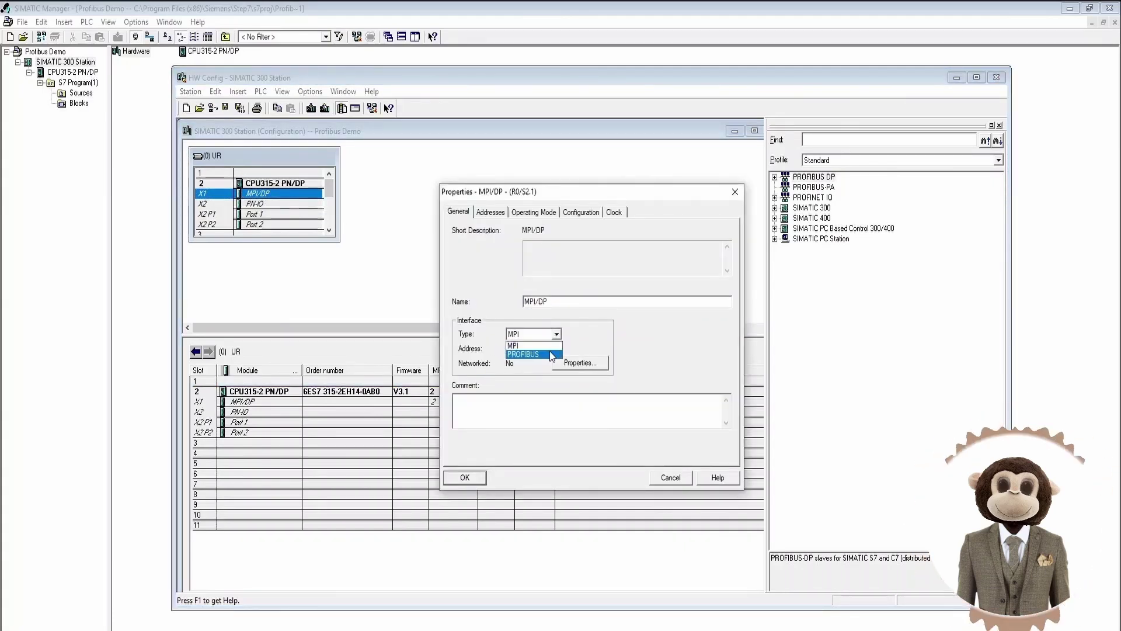
click(552, 355)
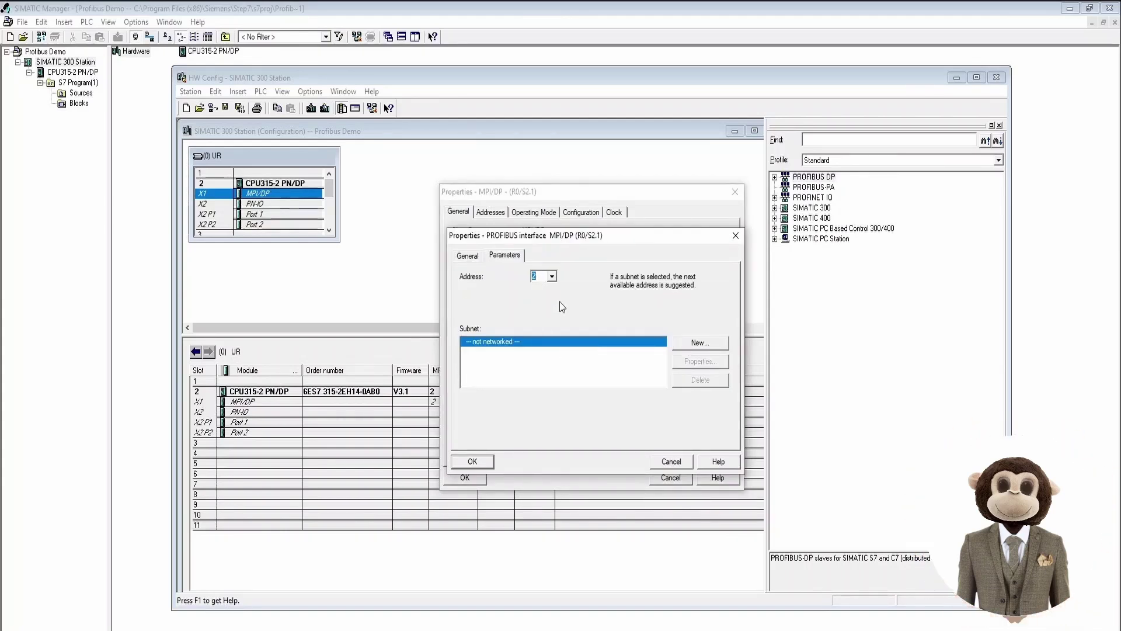
Step: Create a new PROFIBUS subnet at 1.5 Mbps with the DP profile and connect the interface to it at address 2
click(699, 342)
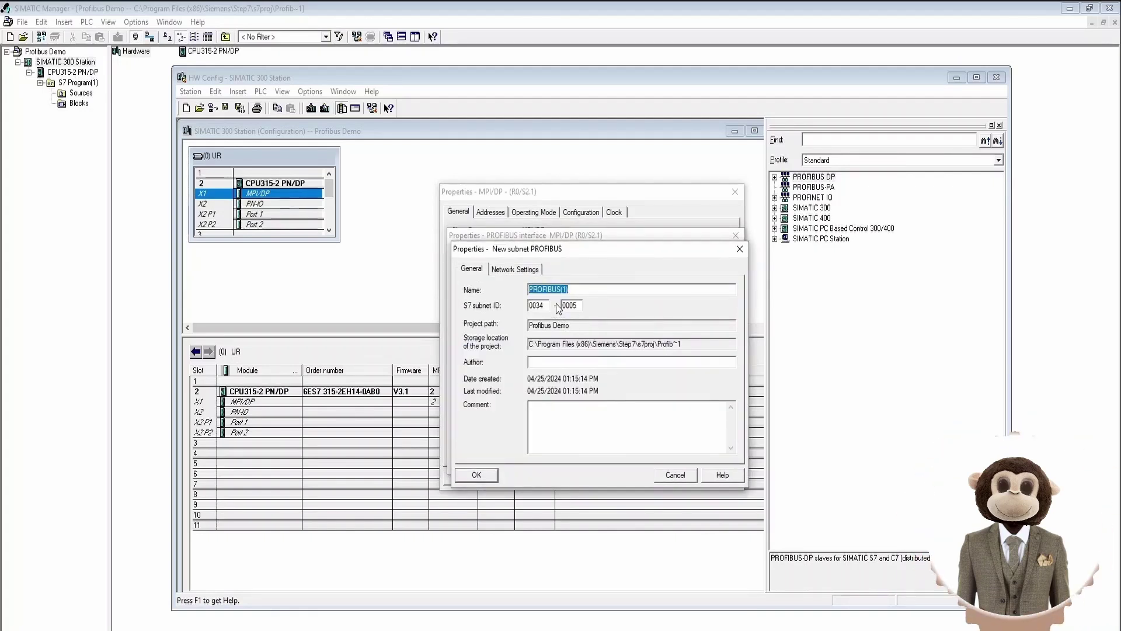
click(522, 269)
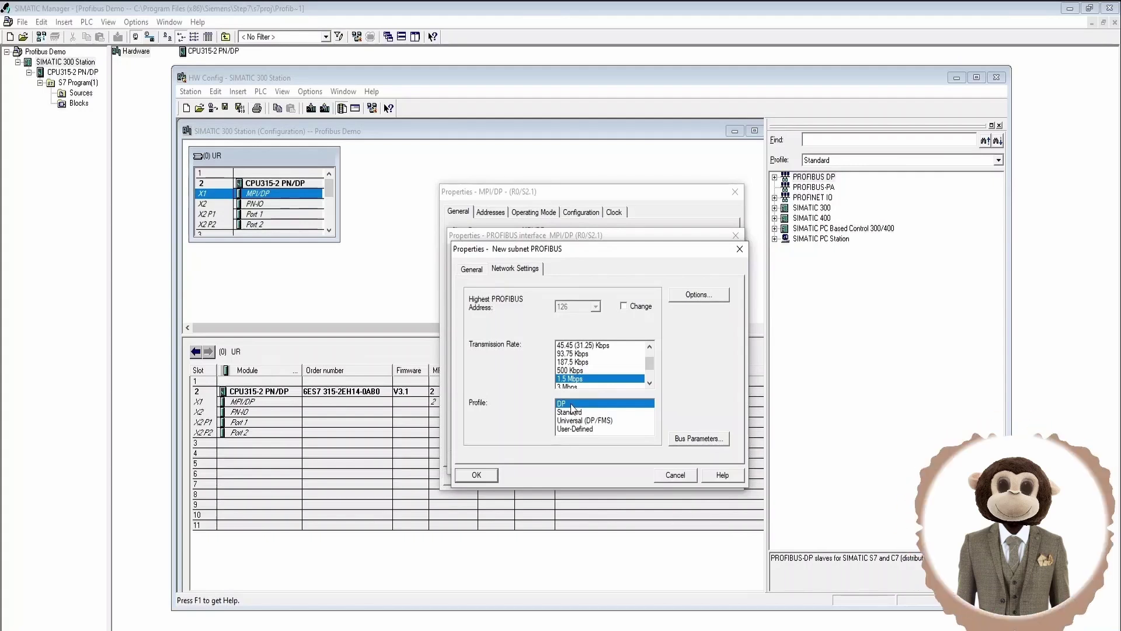
click(482, 475)
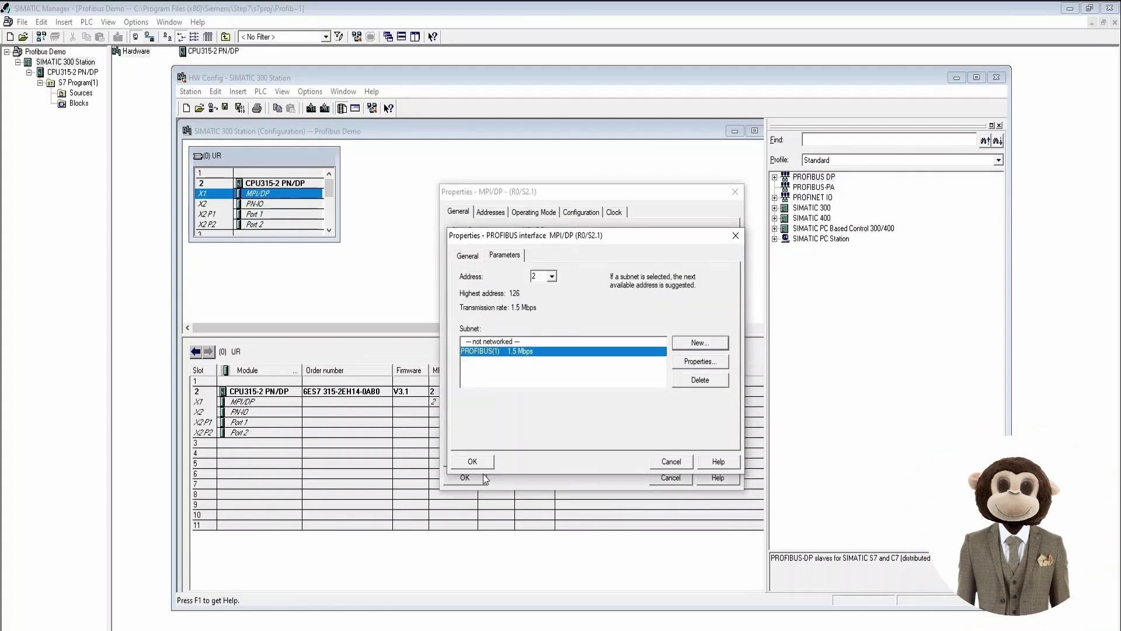
click(482, 462)
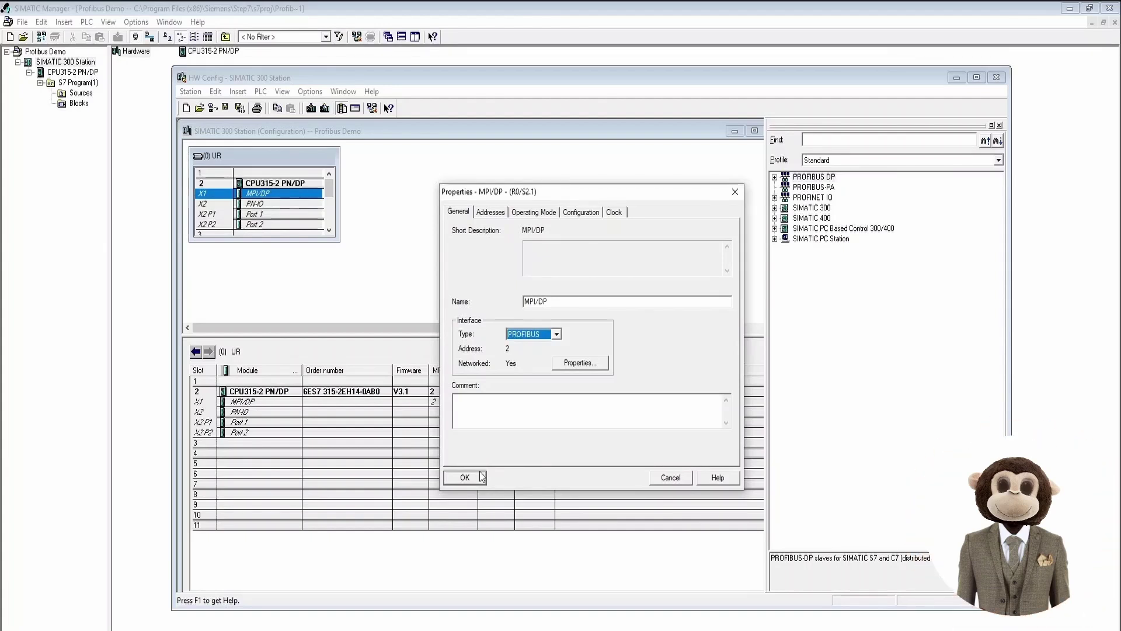
Step: Keep DP master as the interface's operating mode, accept the MPI/DP properties, and select the PROFIBUS DP master system
click(582, 215)
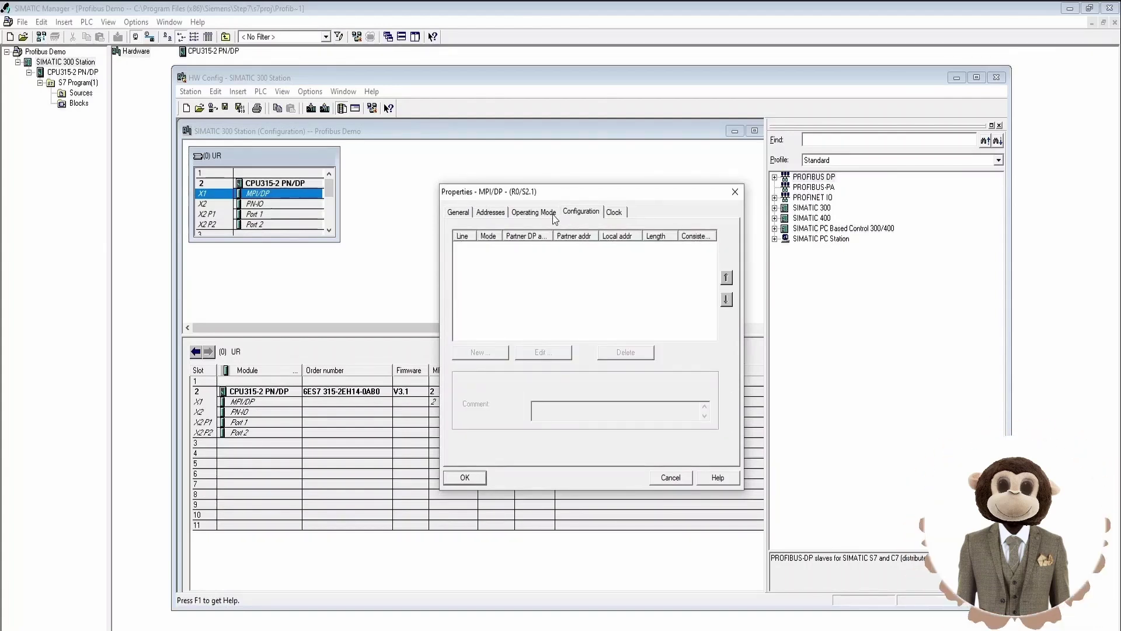
click(553, 216)
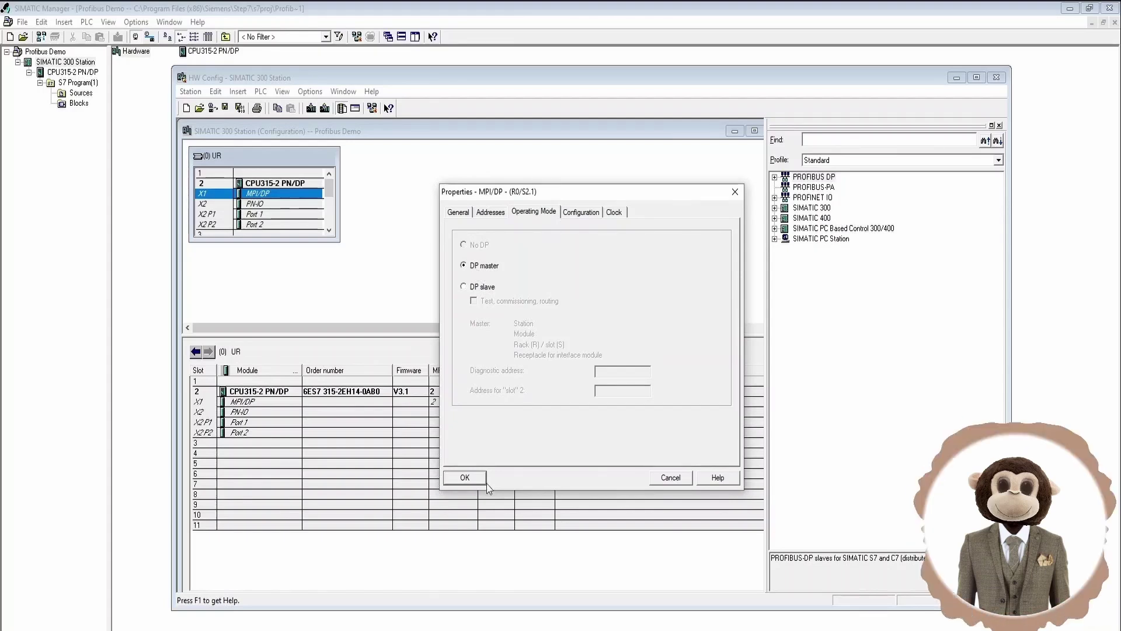
click(465, 478)
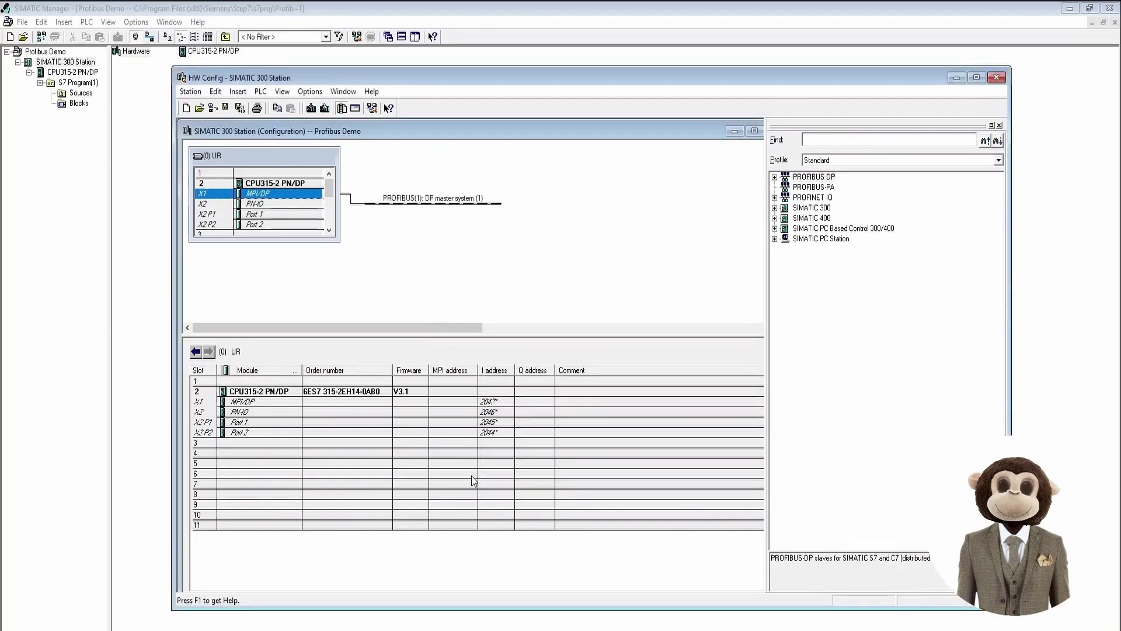
click(467, 260)
click(435, 204)
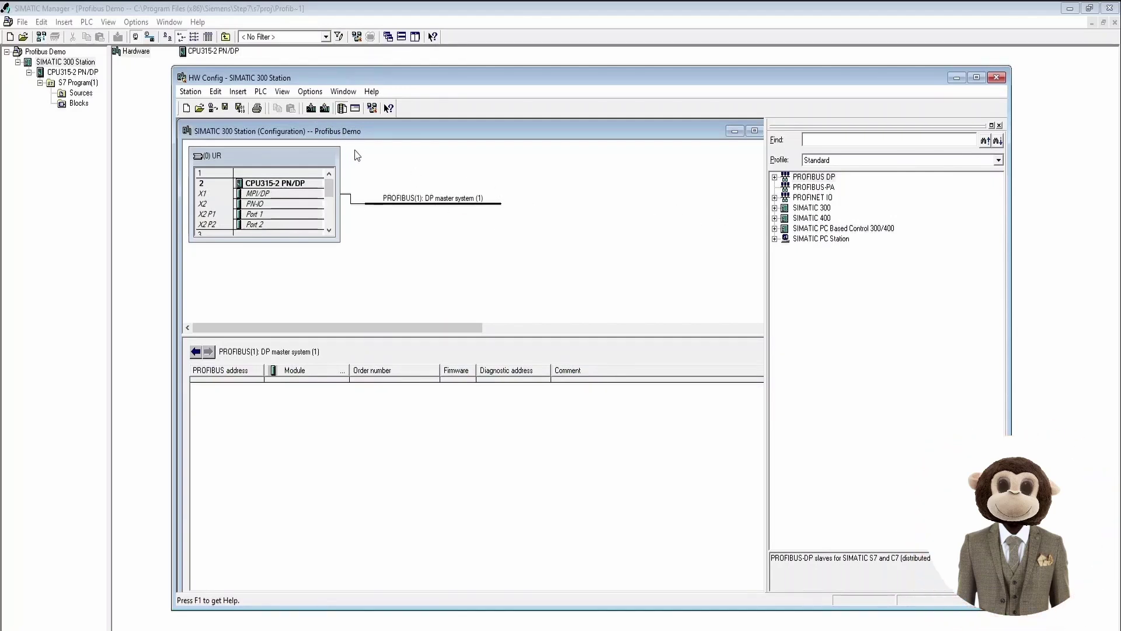
Step: In the GSD installation, browse the desktop's SI-PROFIBUS V01.04.04.06 GSD Files to Unidrive-M 600+, select its GSD file, and close the dialog
click(317, 93)
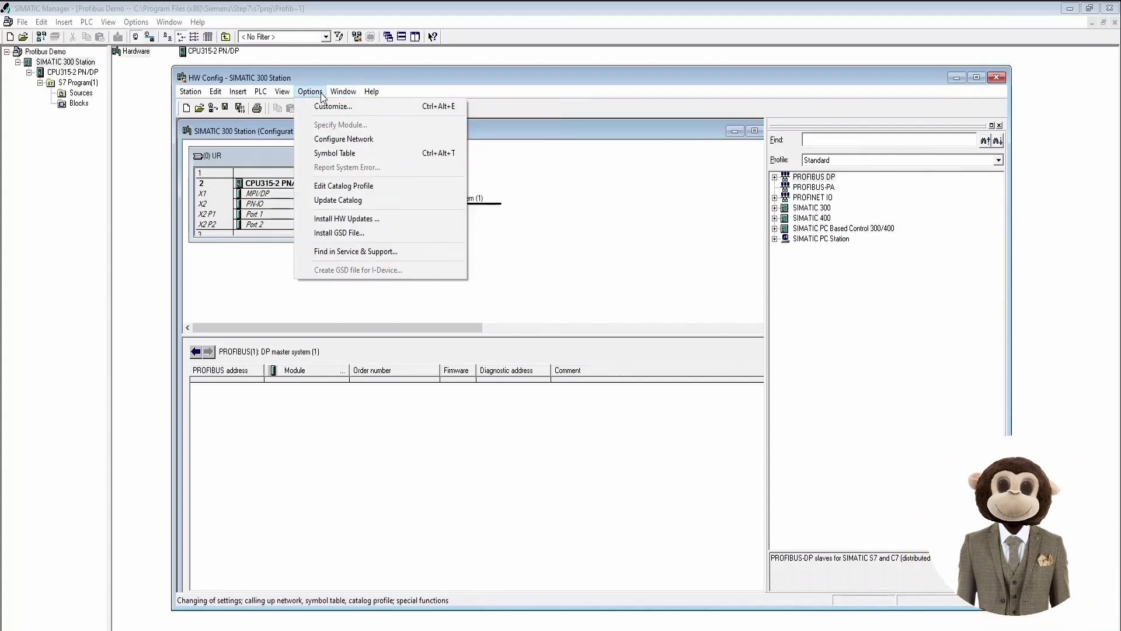
click(382, 232)
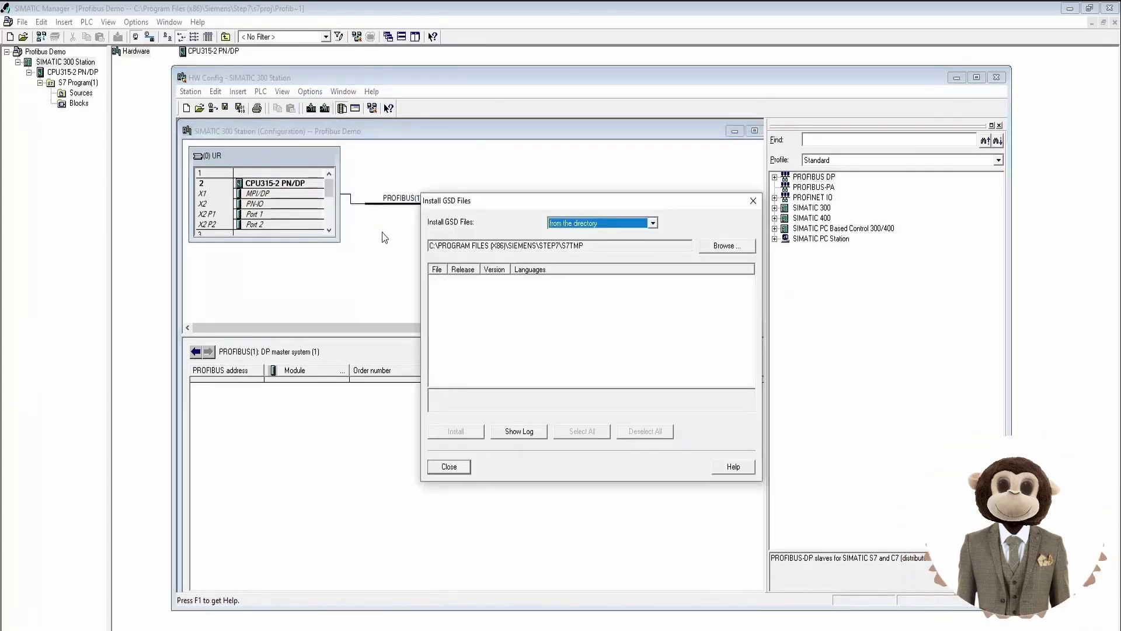
click(717, 248)
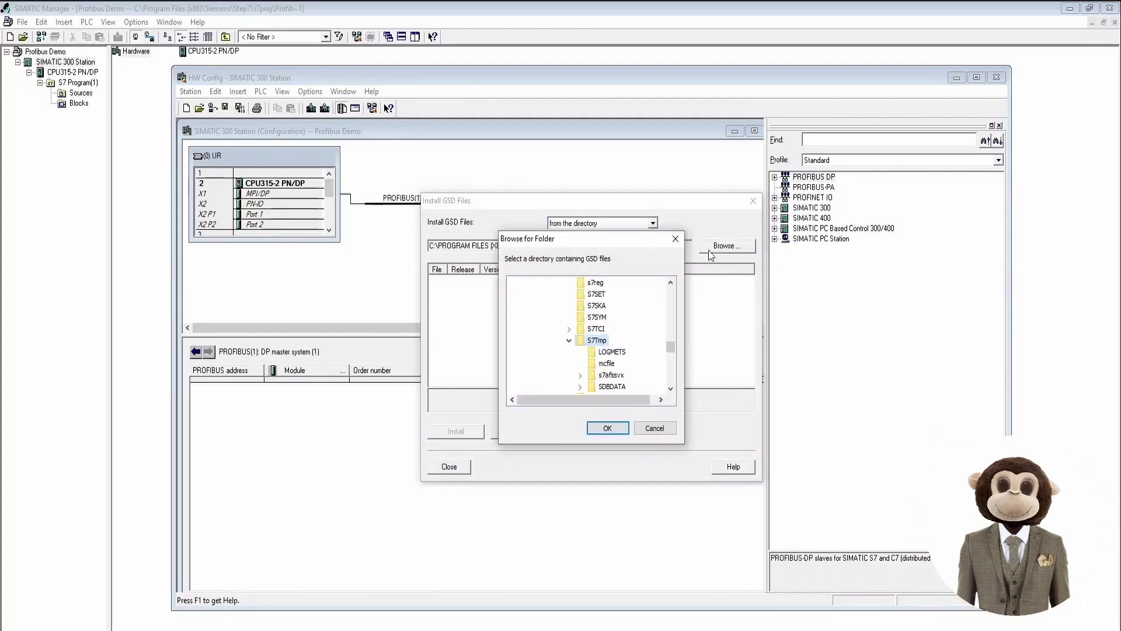
scroll(607, 335, up, 15)
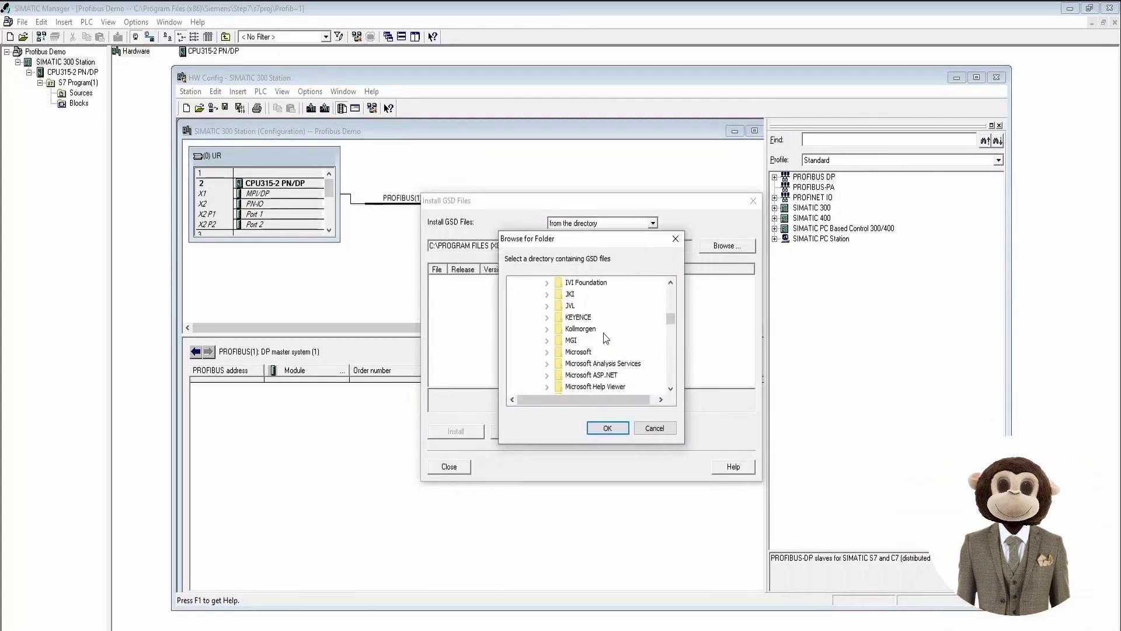
scroll(604, 333, up, 12)
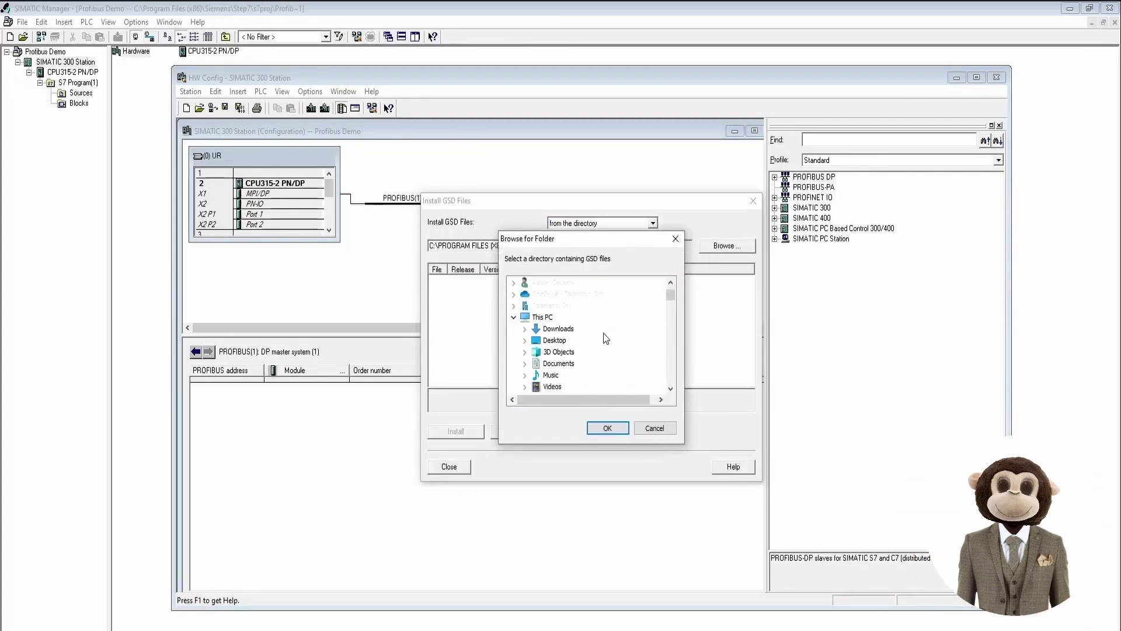
click(526, 341)
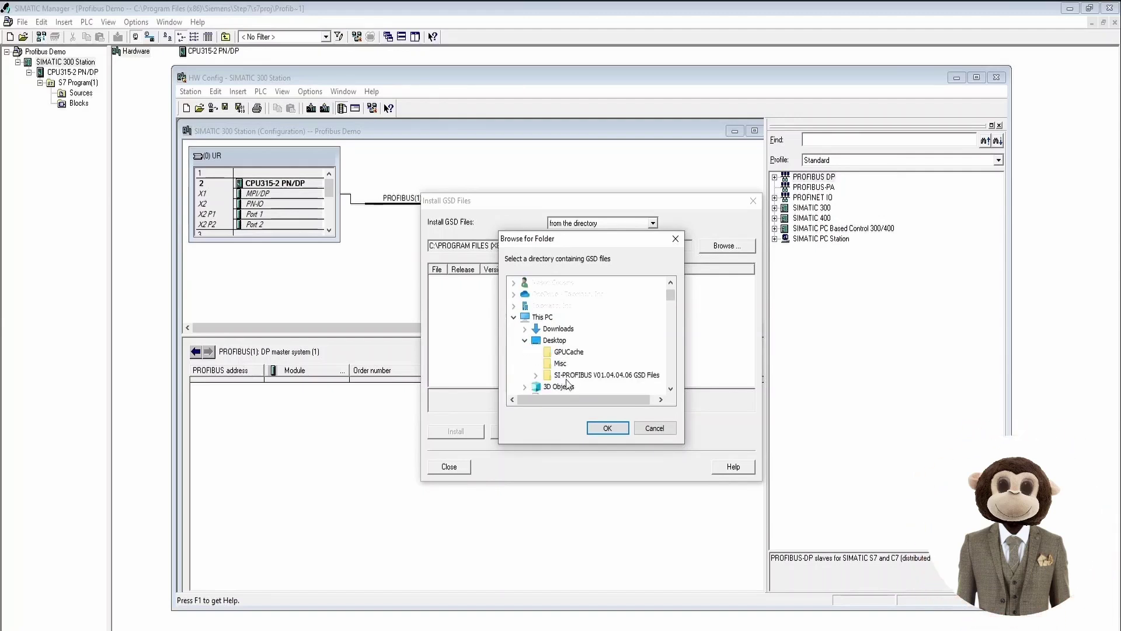
click(536, 376)
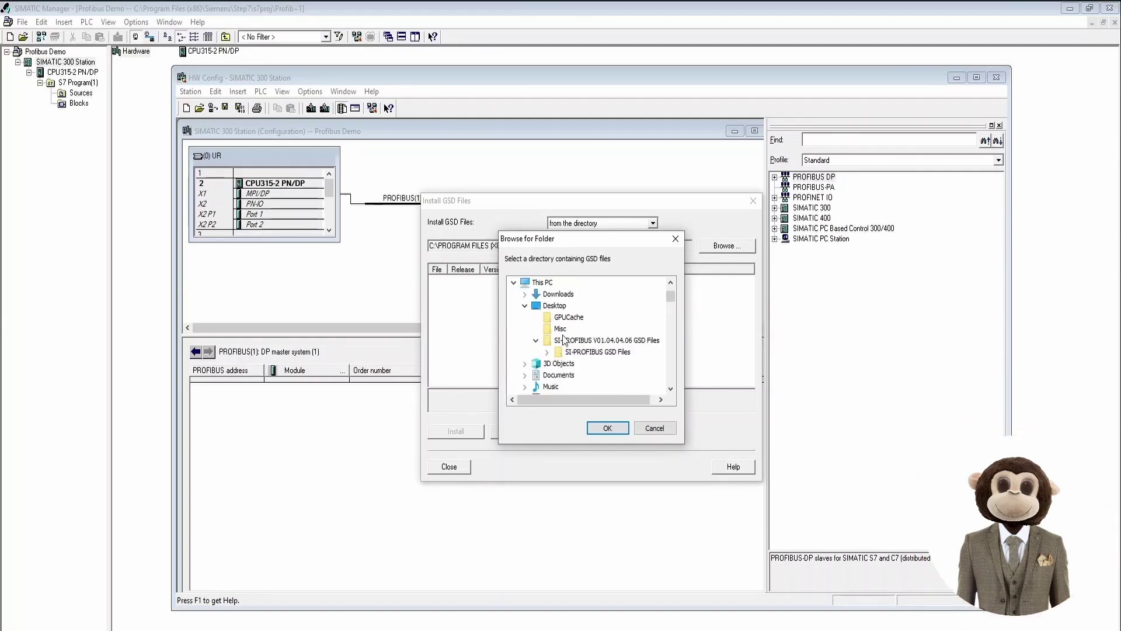
click(547, 352)
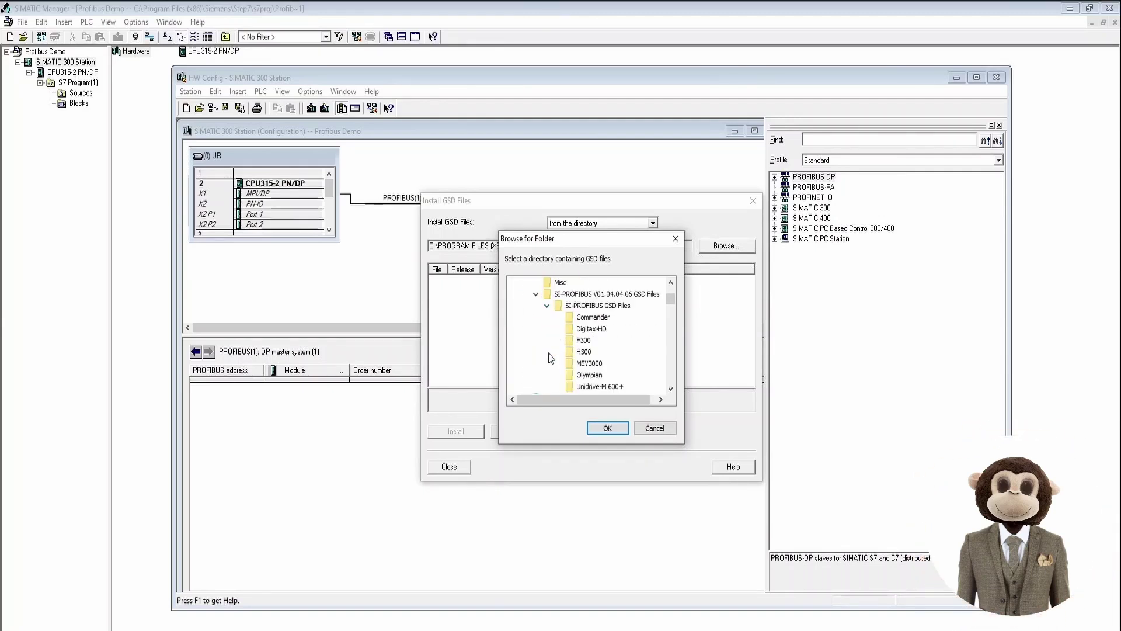
click(598, 388)
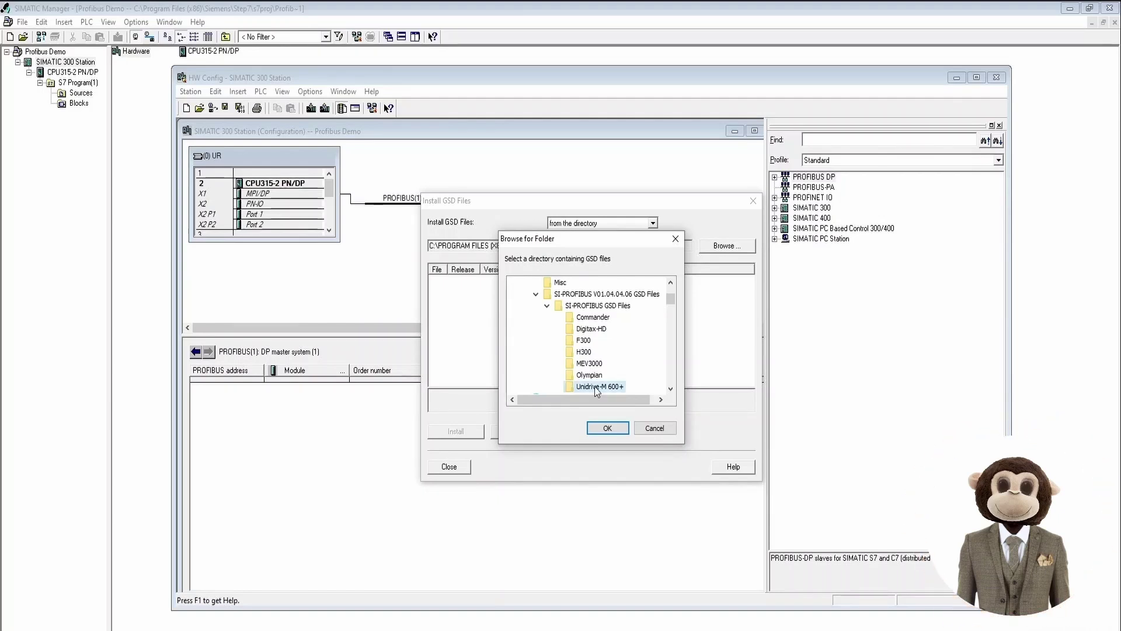
click(607, 429)
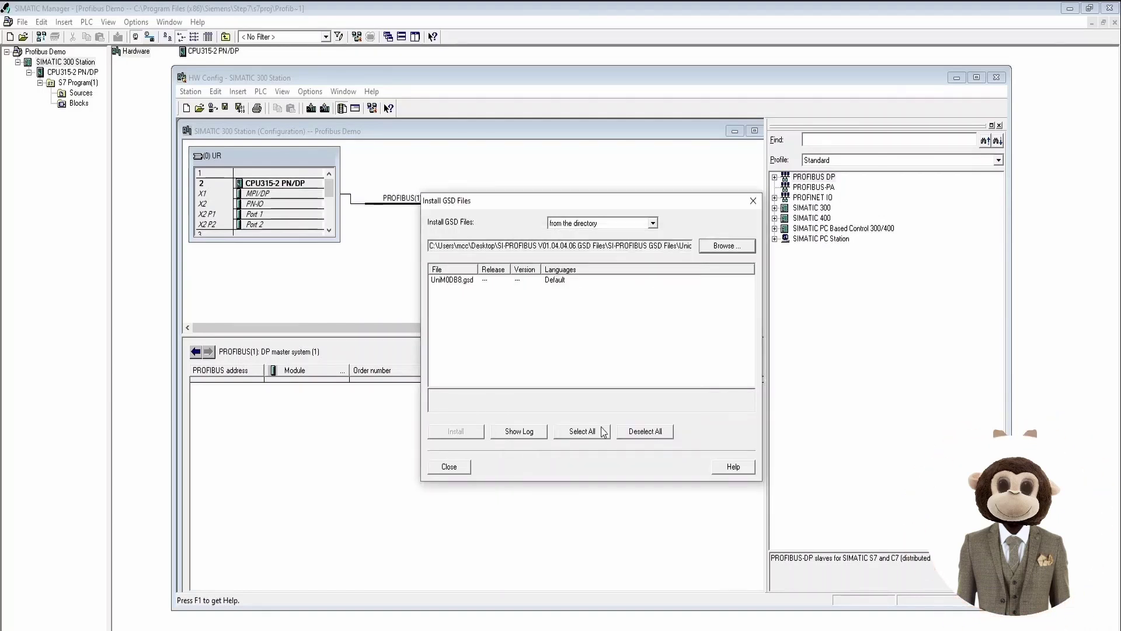
click(455, 282)
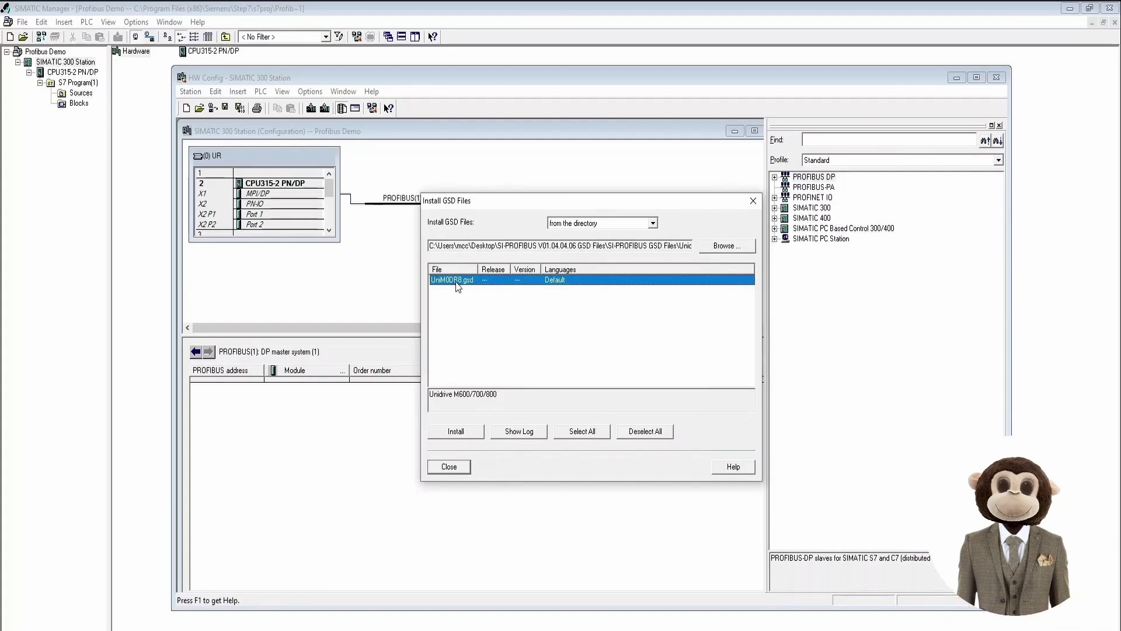
click(458, 467)
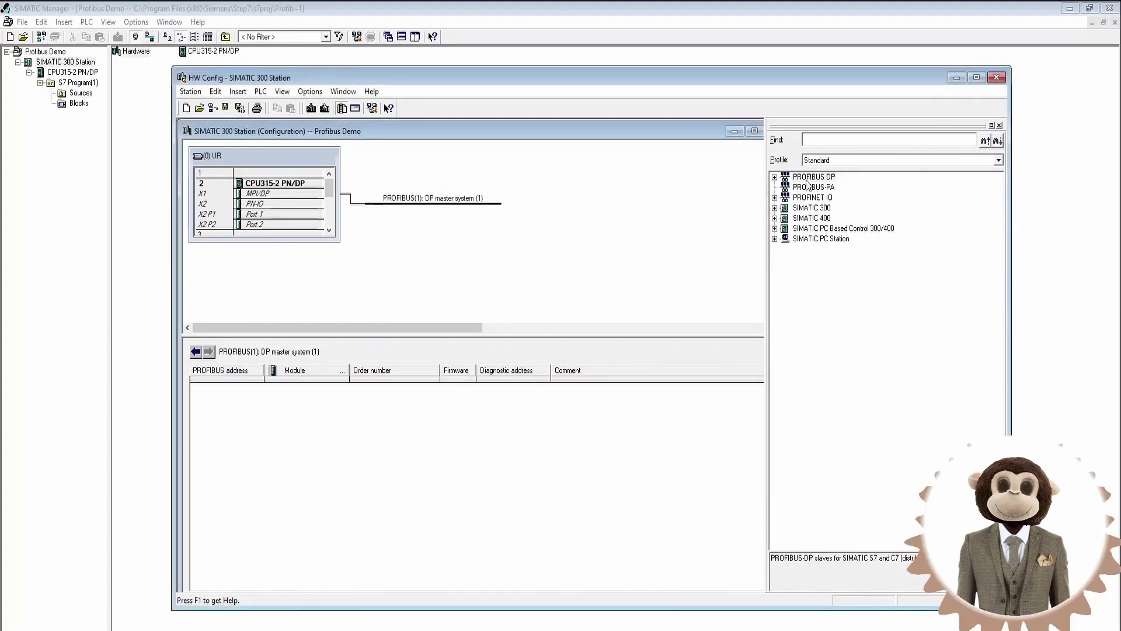
Step: Add Unidrive M600/700/800 from the PROFIBUS DP catalog's Control Techniques drives to the DP master system at address 1
click(775, 178)
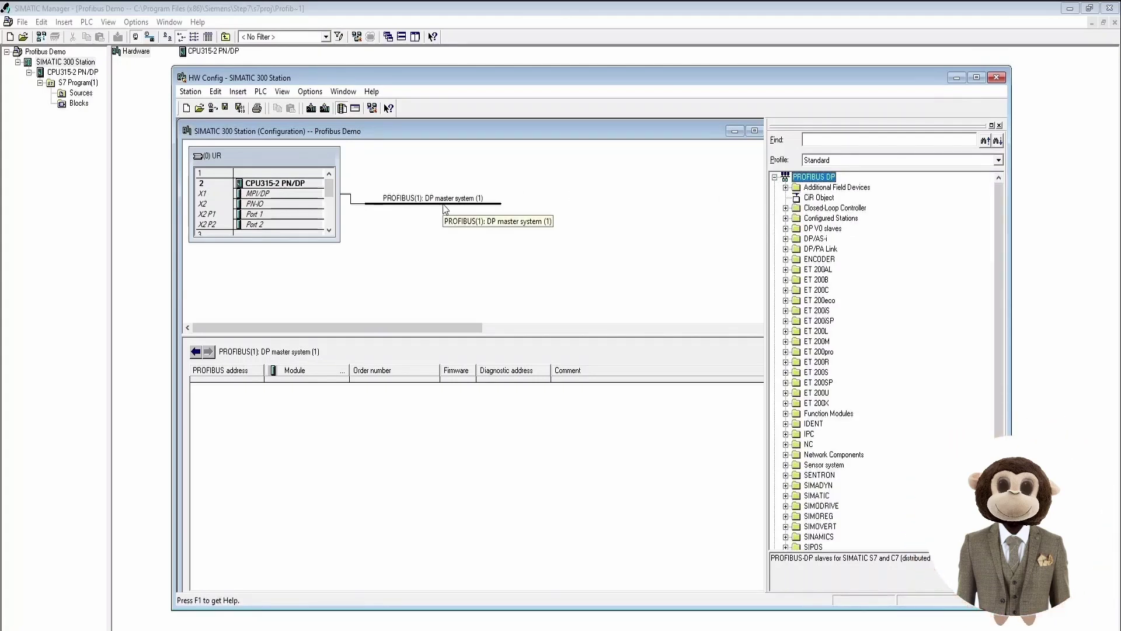
click(786, 188)
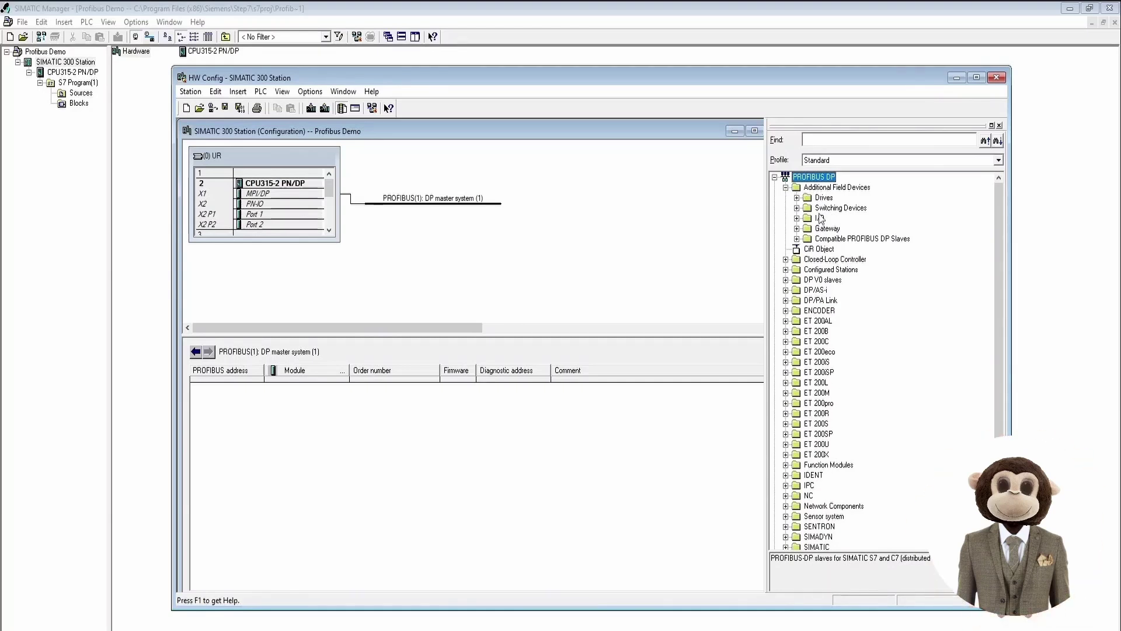
click(797, 198)
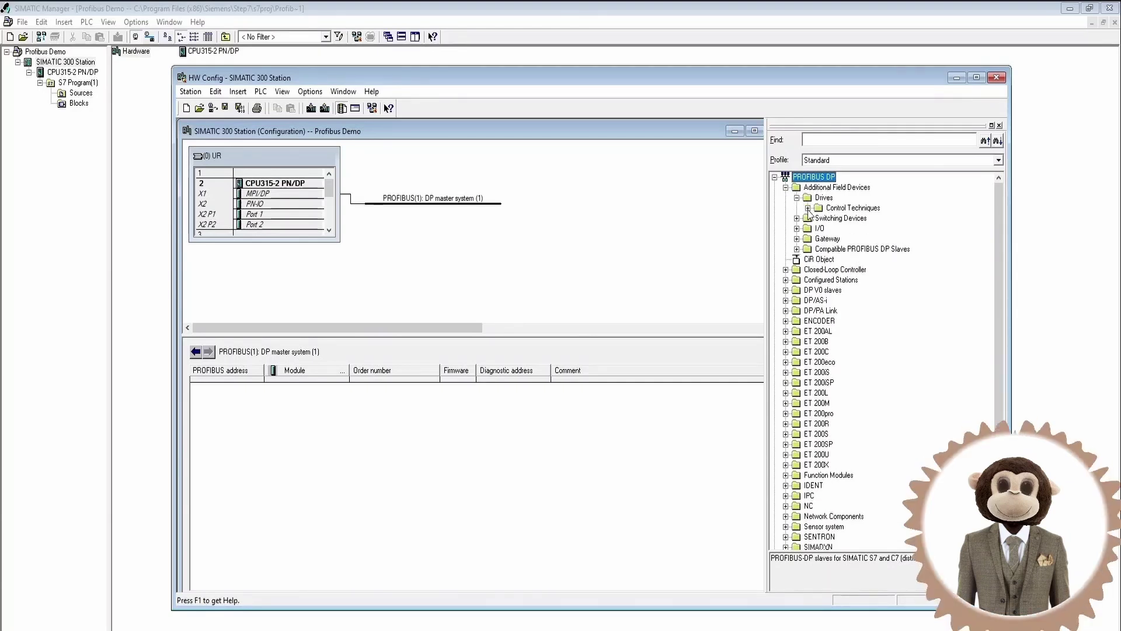
click(808, 209)
click(819, 219)
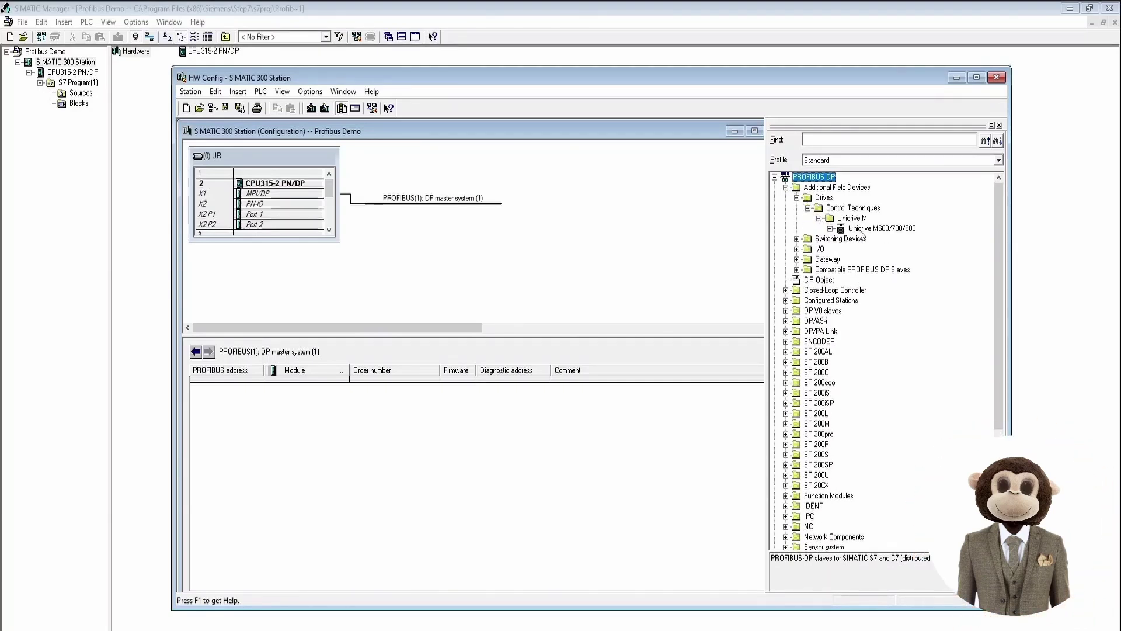
drag(874, 230, 436, 211)
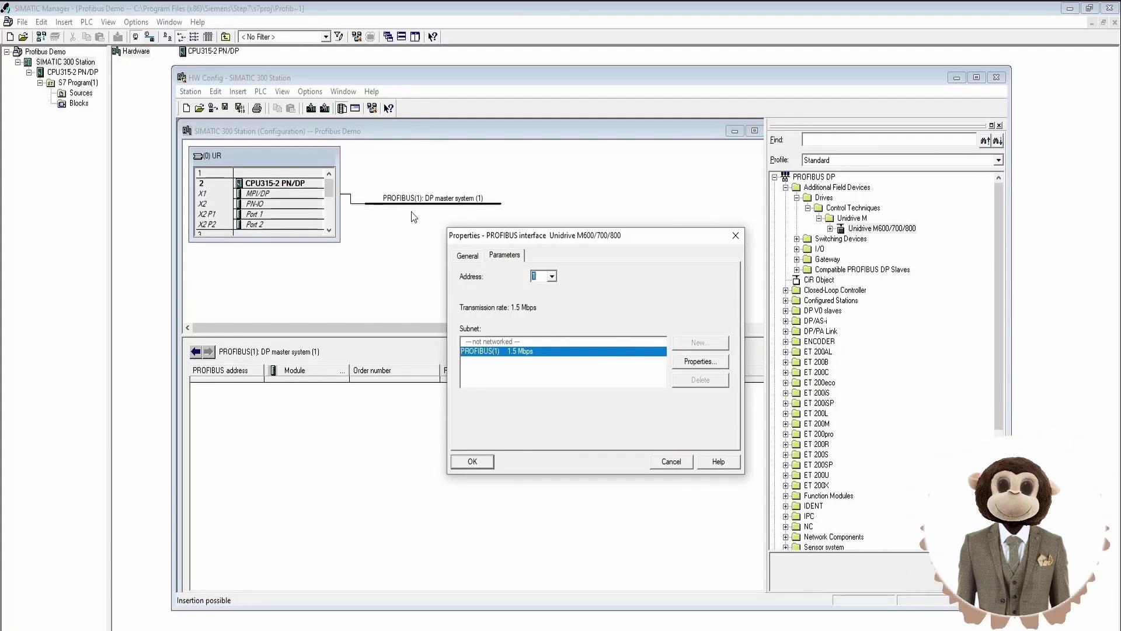
click(470, 257)
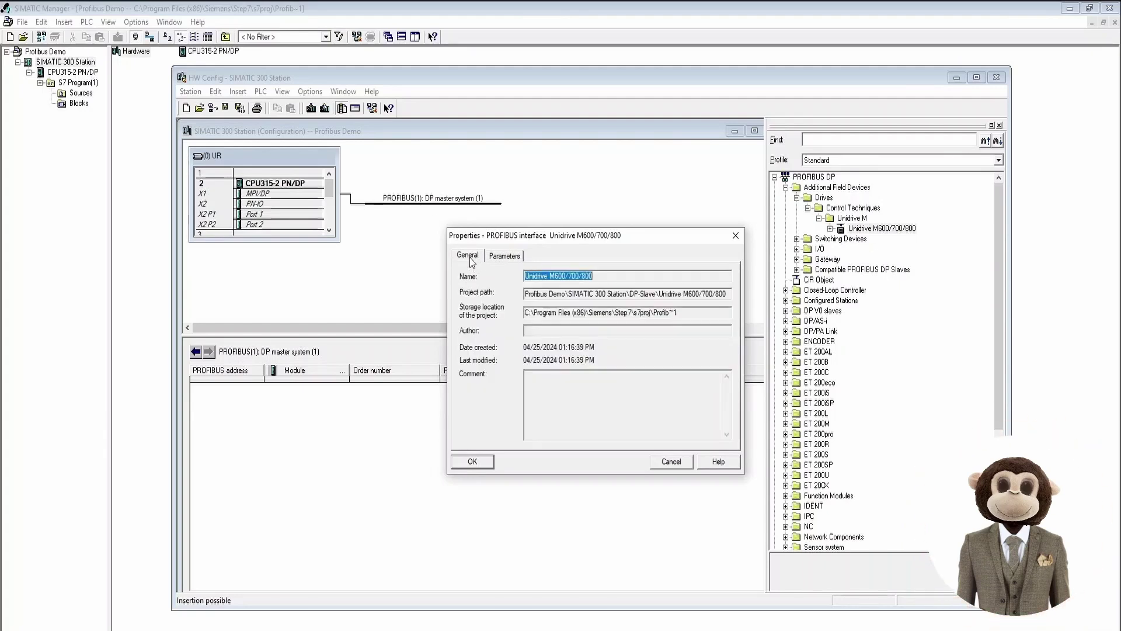
click(487, 462)
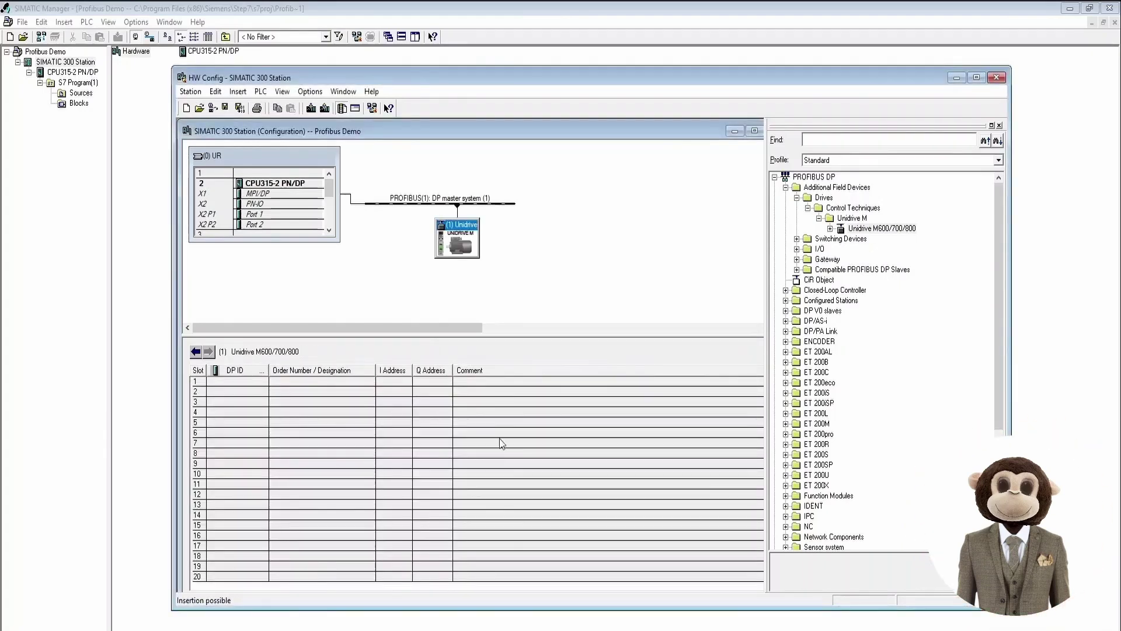
click(506, 274)
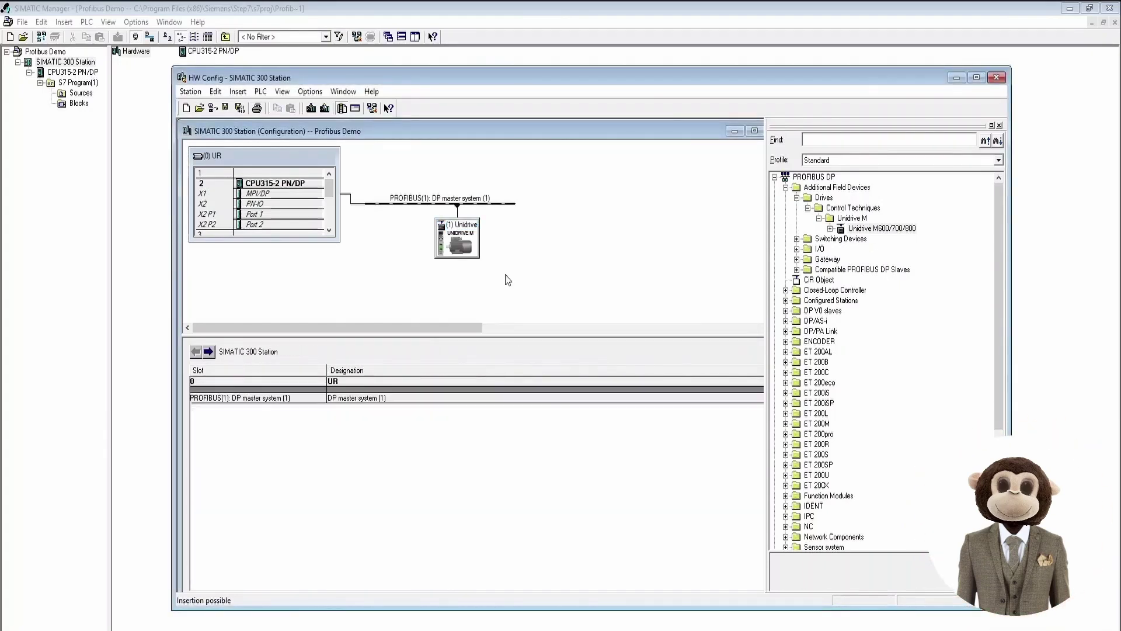
Step: Add 4 IN Standard-Consistency to slot 1 and 4 OUT Standard-Consistency to slot 2 of the Unidrive M600/700/800
click(461, 244)
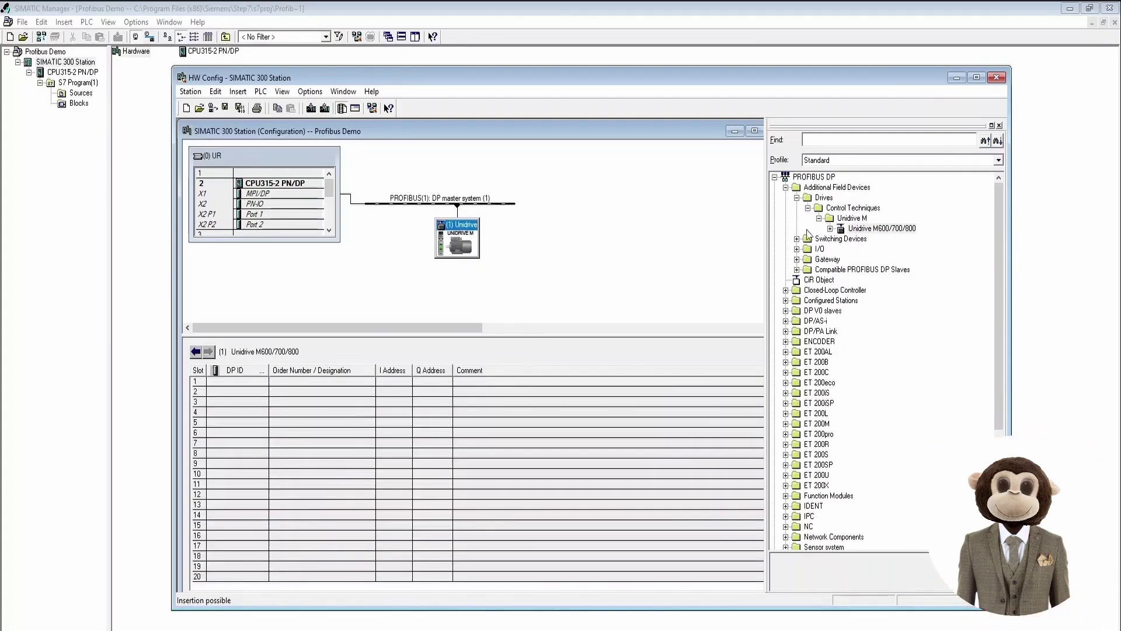
double_click(838, 229)
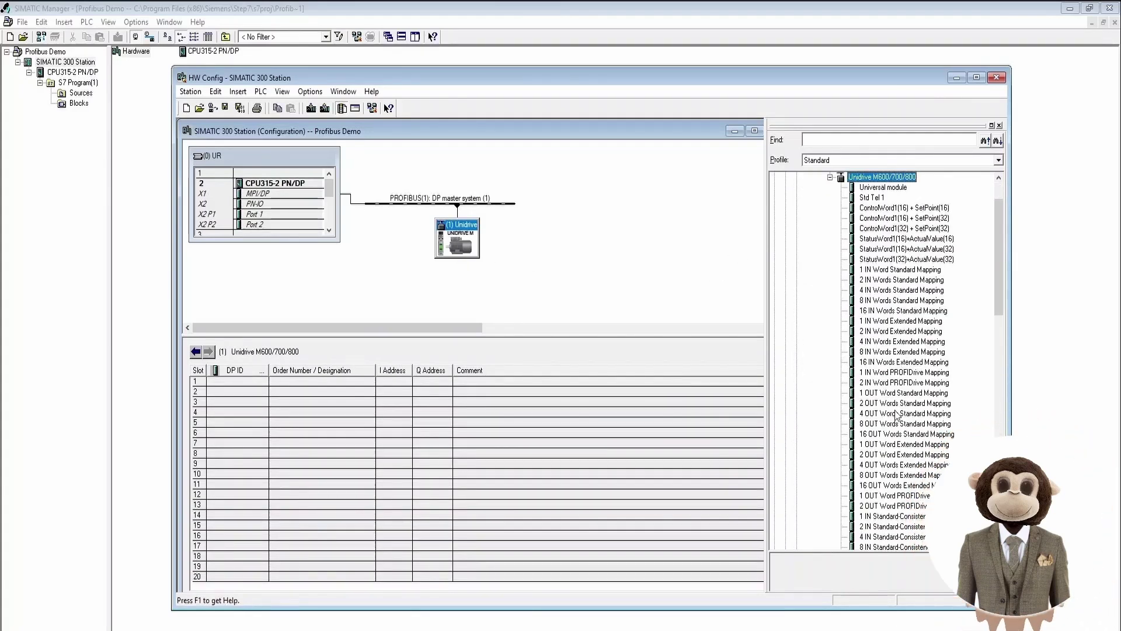
scroll(897, 415, down, 7)
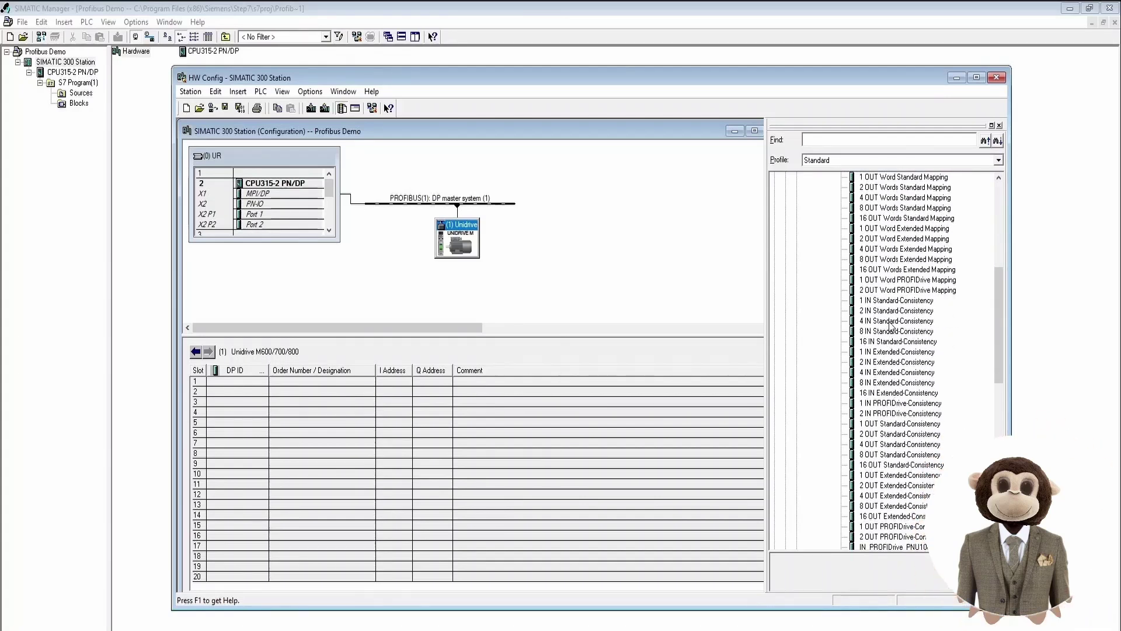
drag(892, 325, 238, 386)
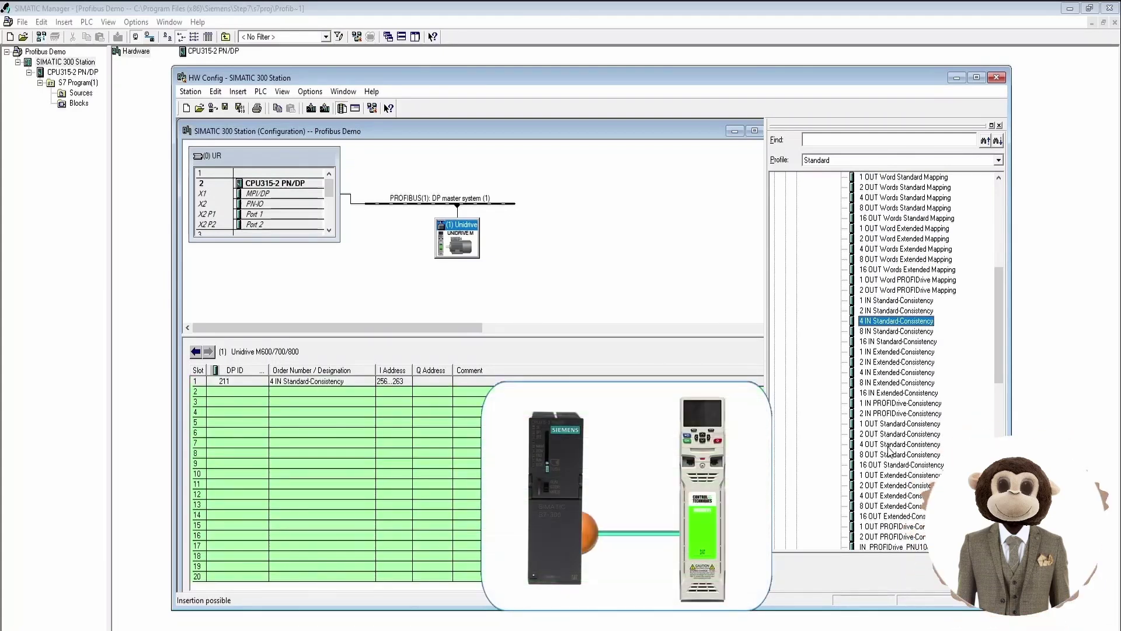
drag(888, 449, 235, 390)
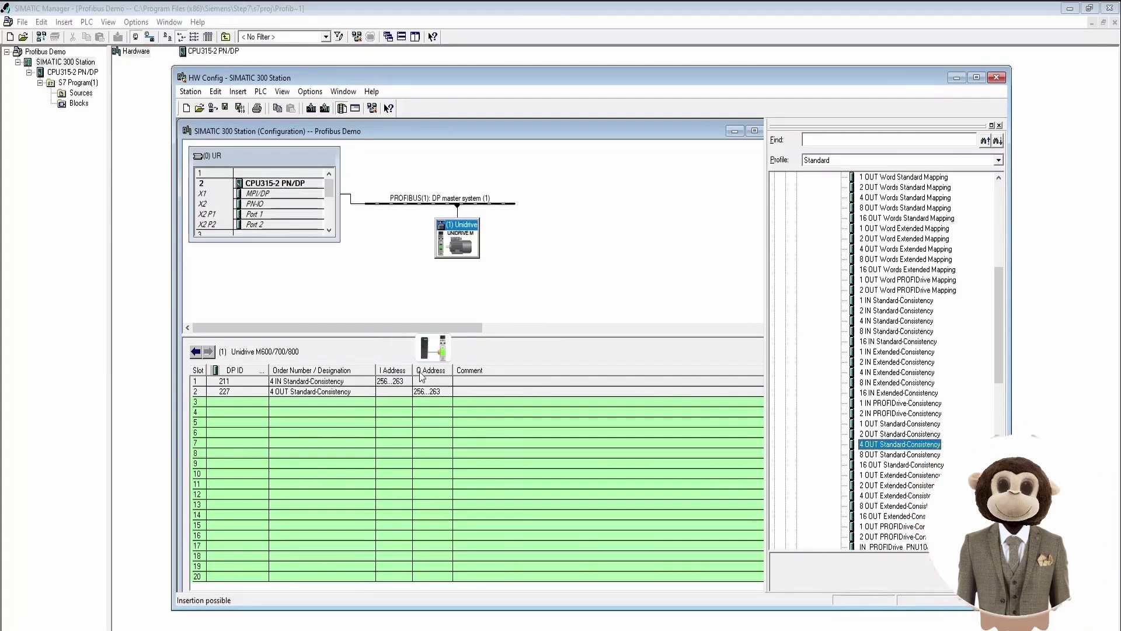
click(251, 390)
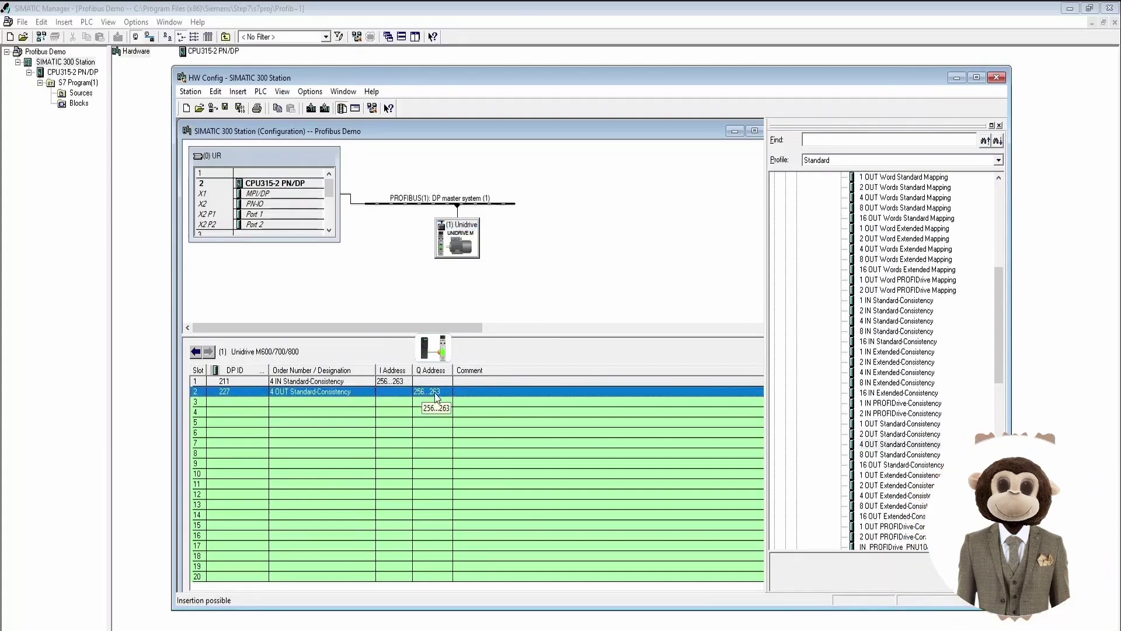
Step: Enable Double Word in the device-specific parameters of the 4 IN Standard-Consistency module in slot 1
double_click(250, 383)
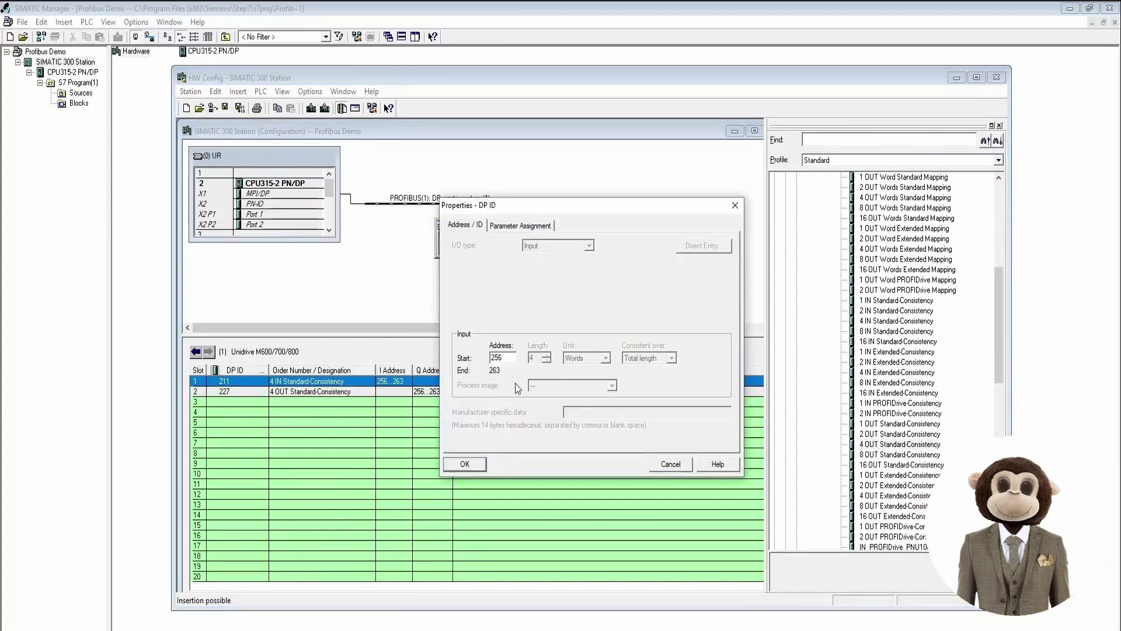
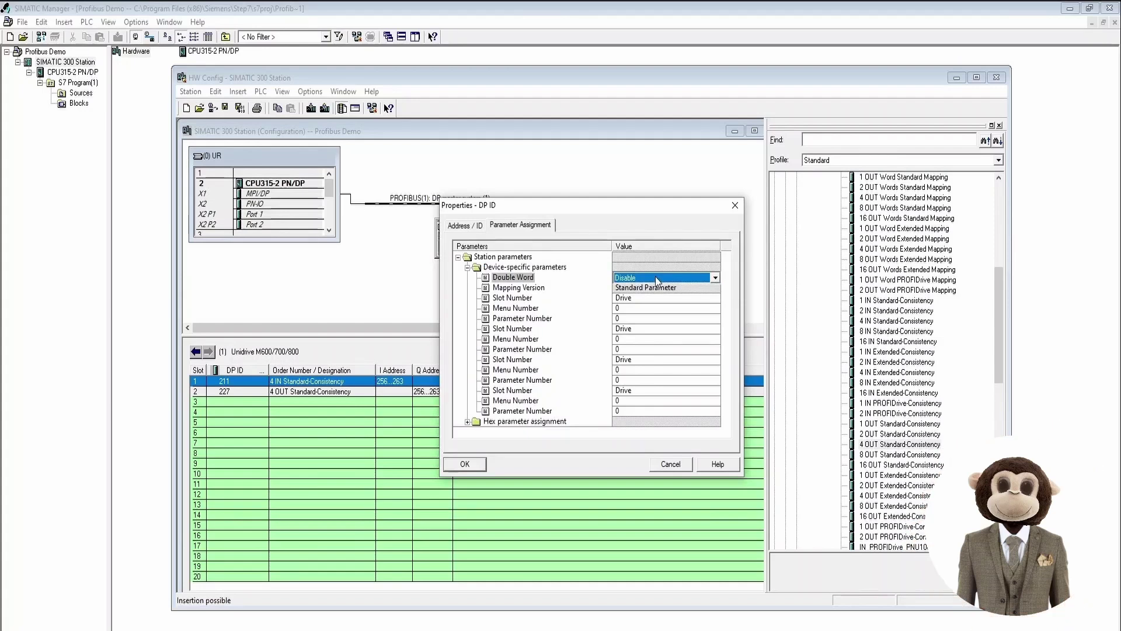
click(656, 276)
click(660, 298)
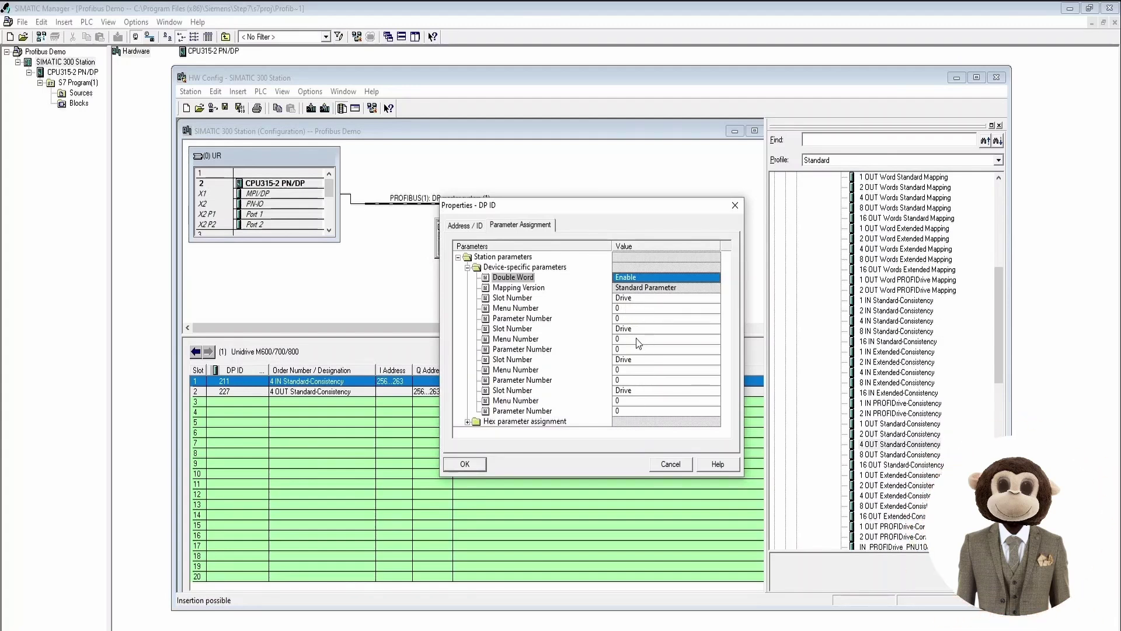
Step: Map the input module's first entry to menu 18, parameter 11, and its second entry to menu 18, parameter 12
click(635, 308)
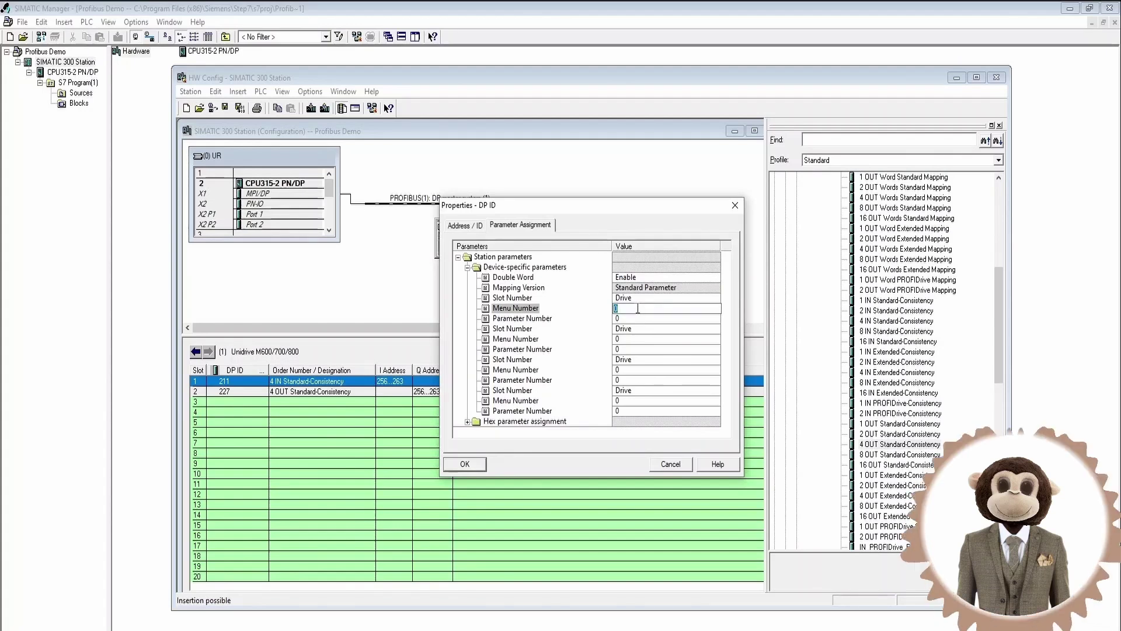
text(18)
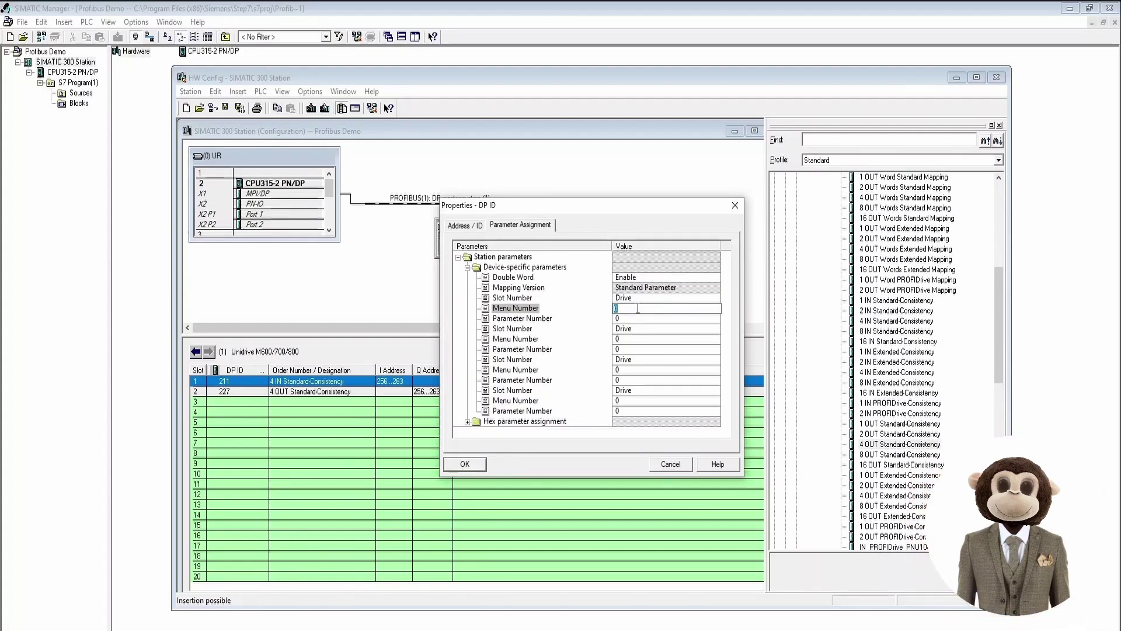
click(633, 318)
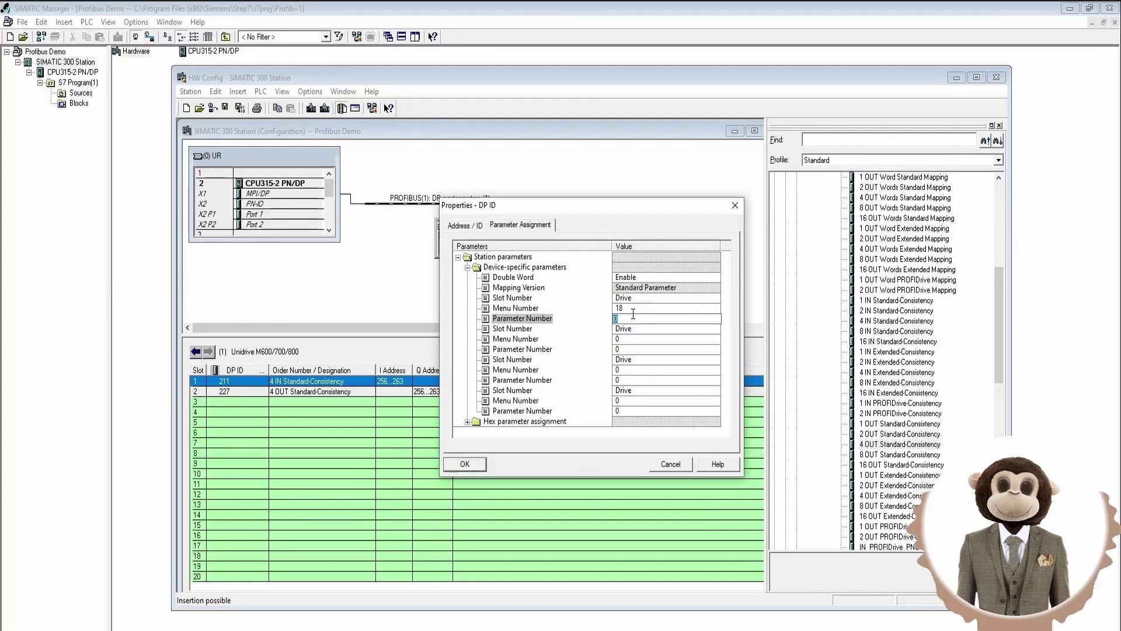
text(11)
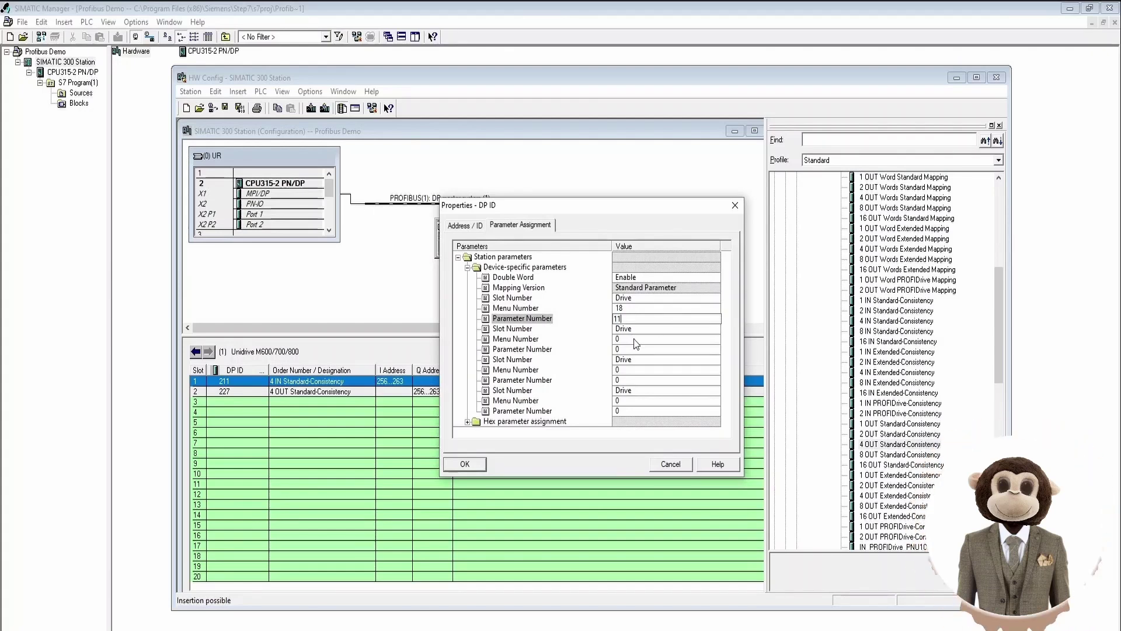
click(637, 338)
text(18)
click(635, 349)
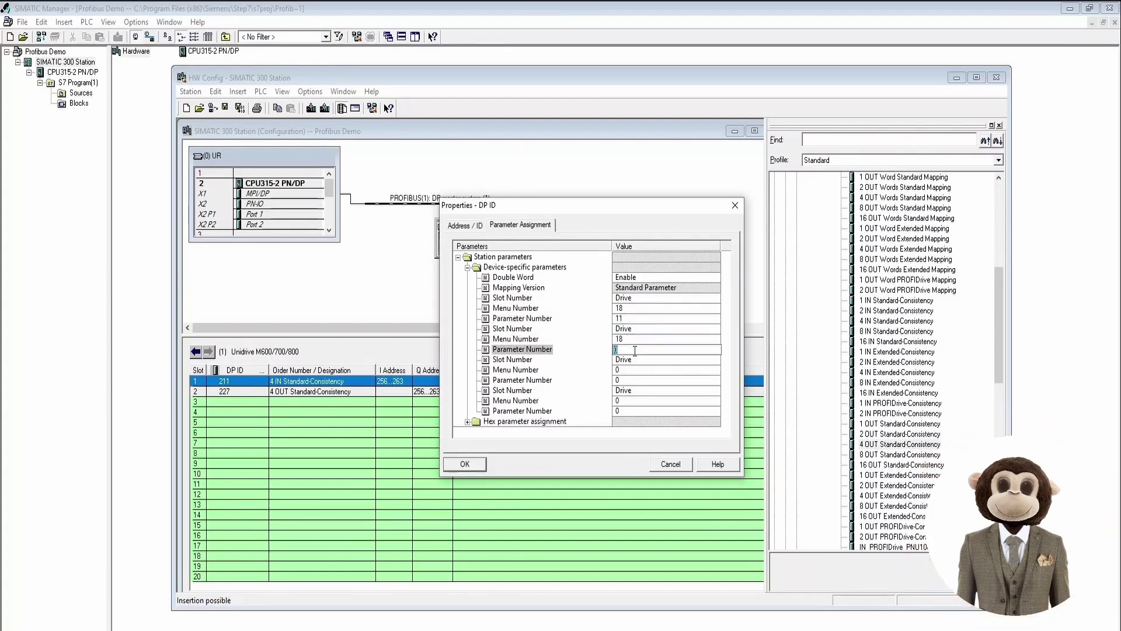
Step: Keep Drive as the slot number of the input module's first mapping and accept the module properties
click(664, 299)
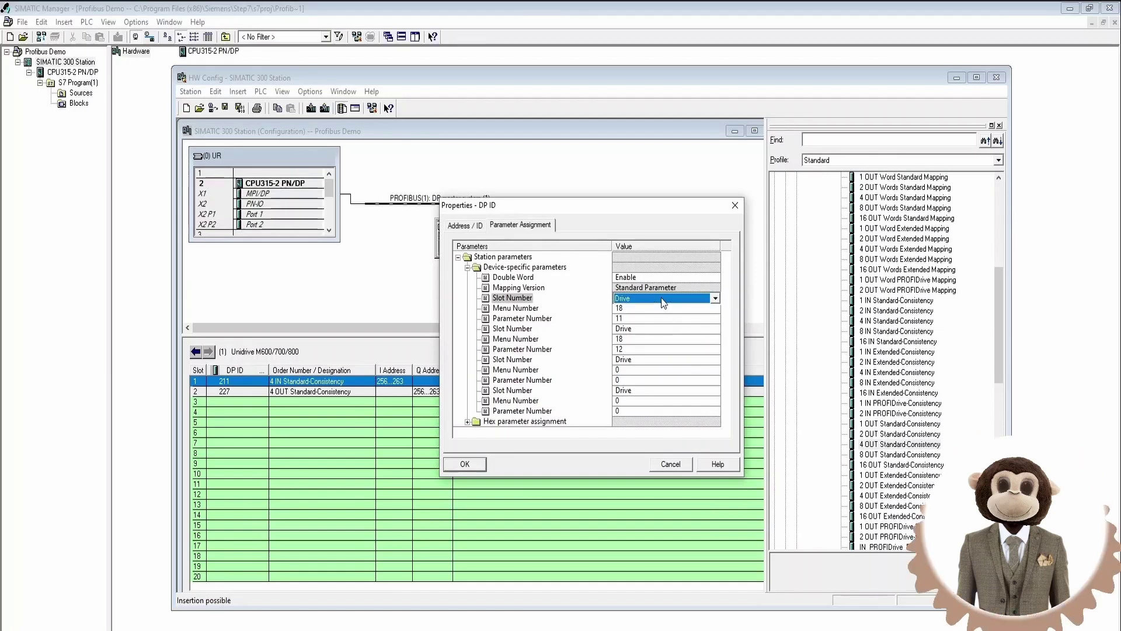
click(716, 298)
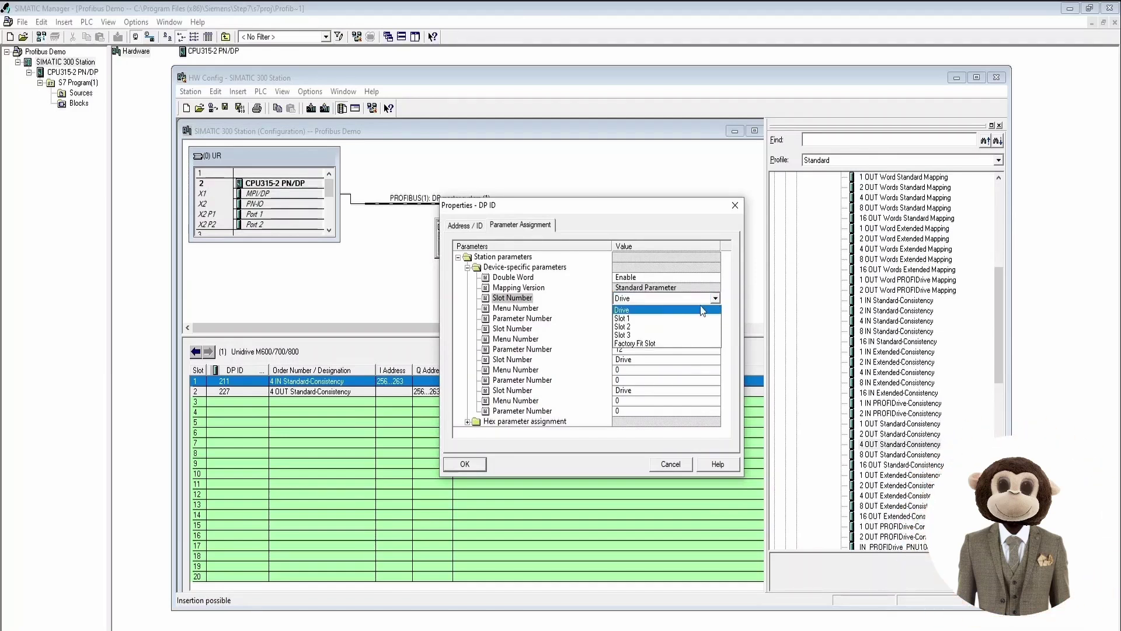
click(660, 310)
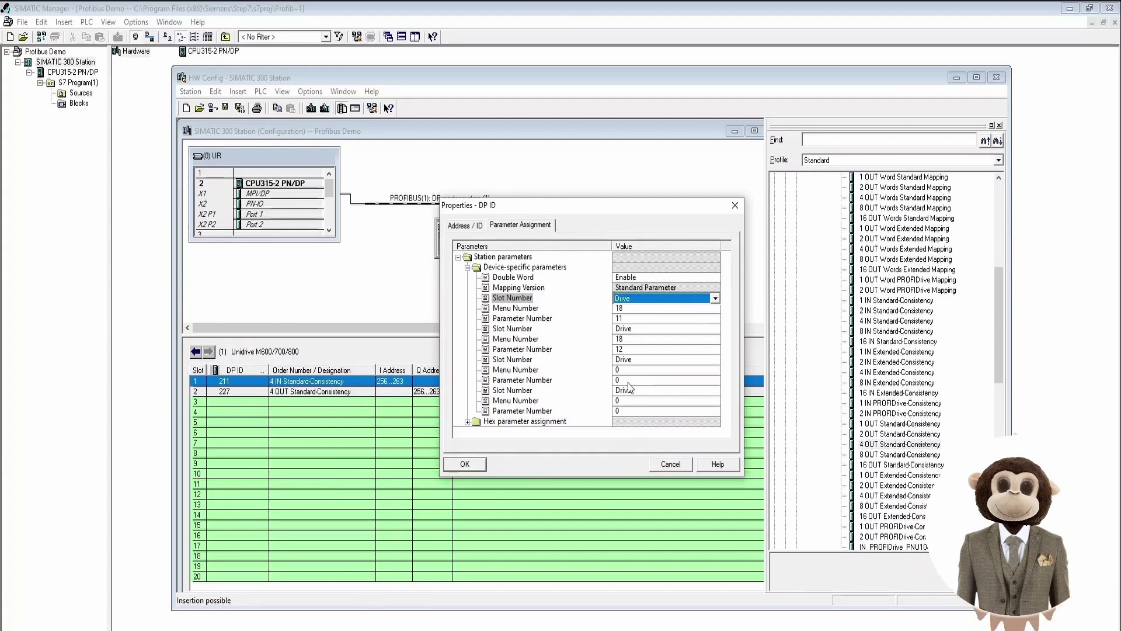
click(464, 465)
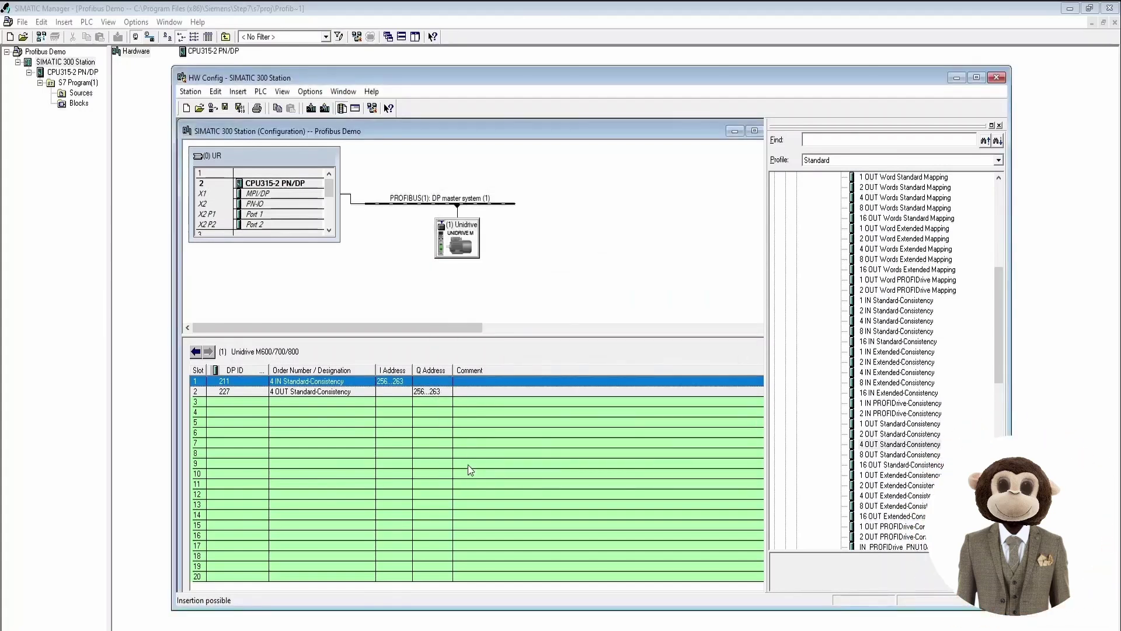
Step: Enable Double Word in the device-specific parameters of the 4 OUT Standard-Consistency module in slot 2
double_click(245, 393)
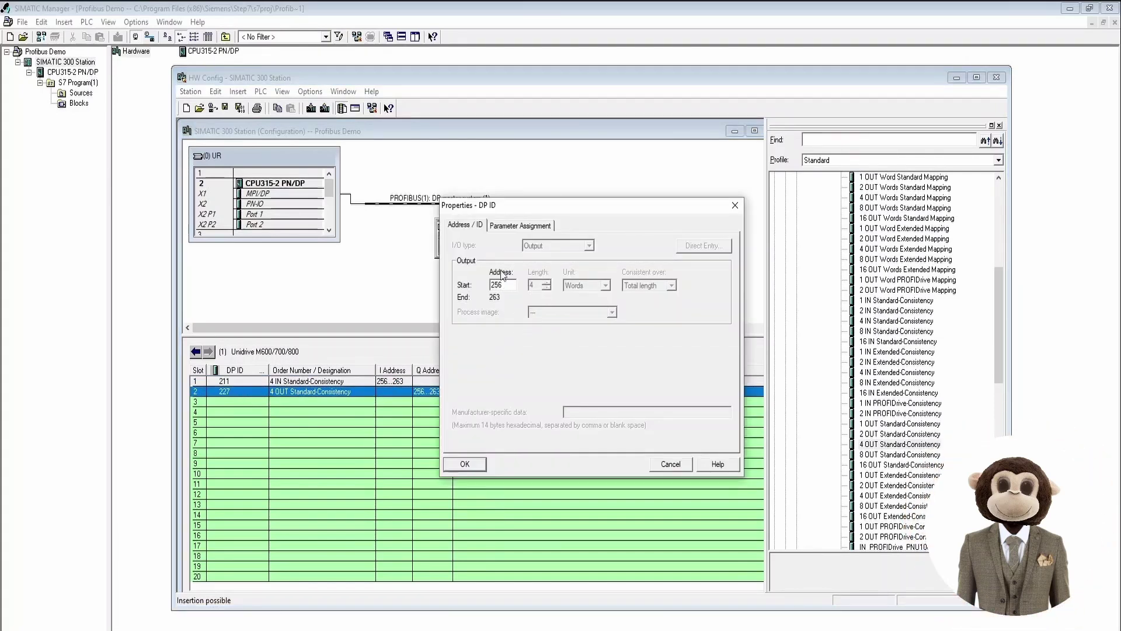
click(519, 226)
click(467, 267)
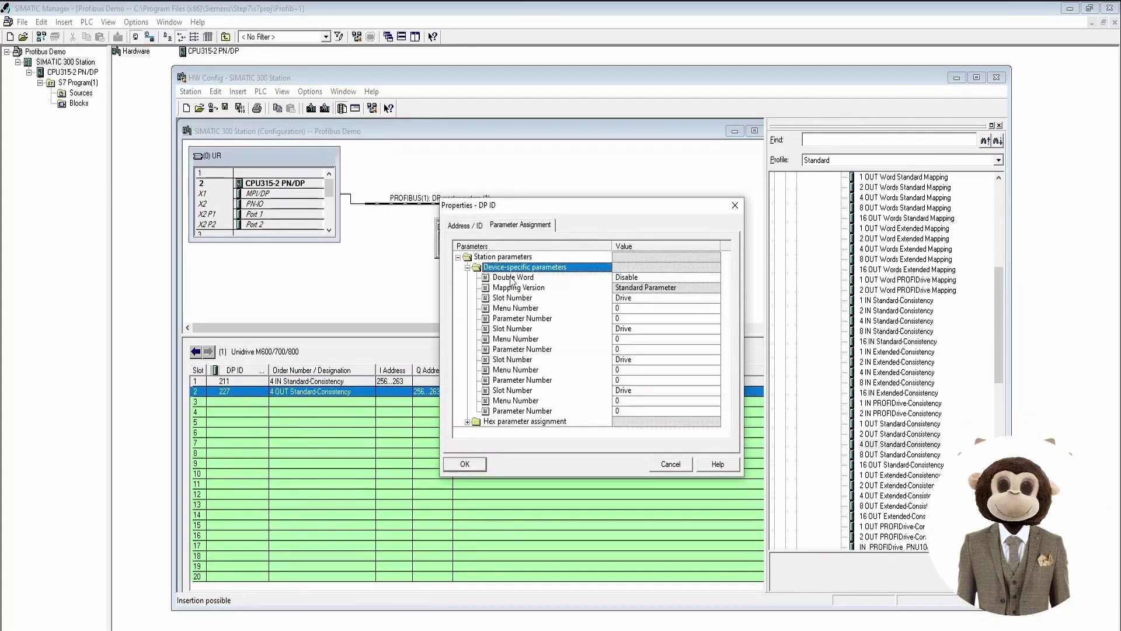
click(663, 278)
click(663, 278)
click(661, 296)
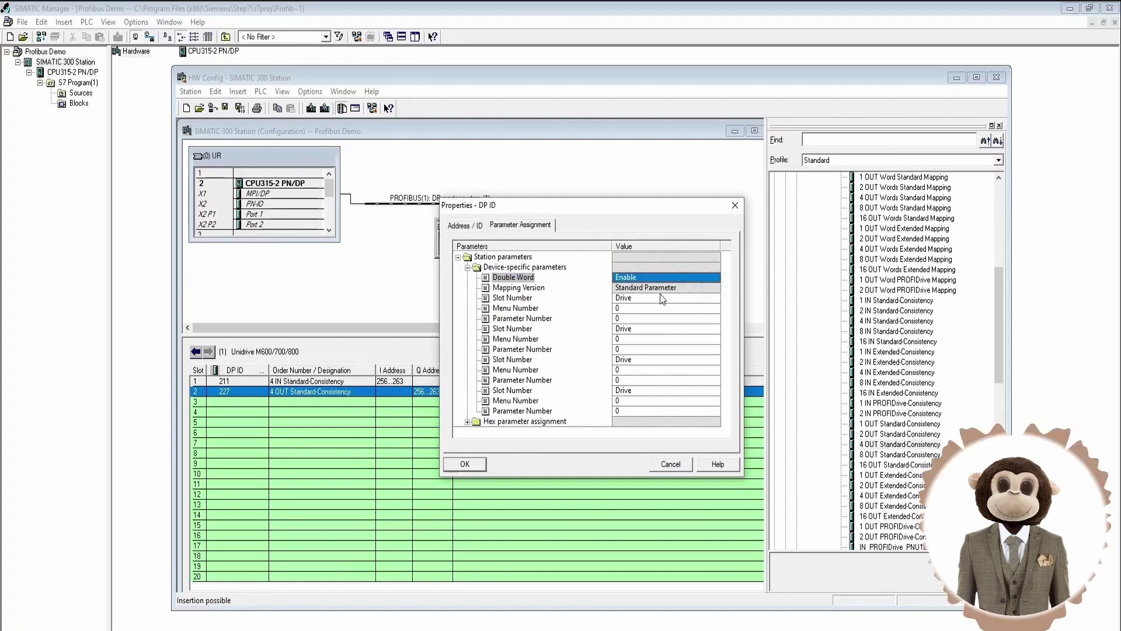
Step: Map the output module's first entry to menu 18, parameter 13, fill in the second entry's parameter number under menu 18, and accept the properties
click(638, 308)
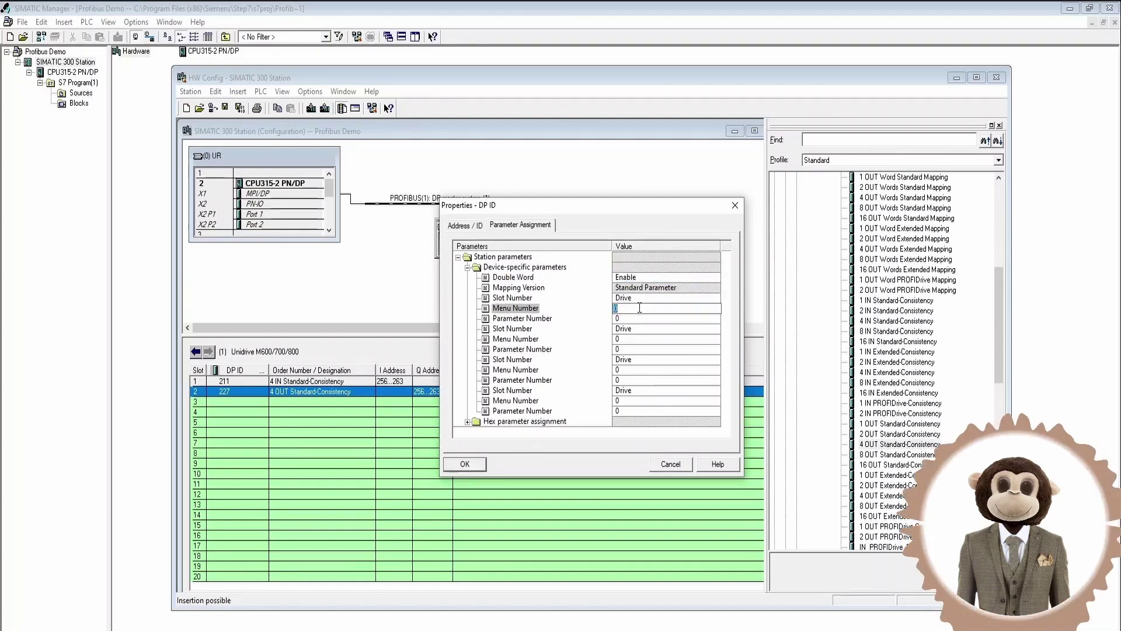
text(18)
click(637, 319)
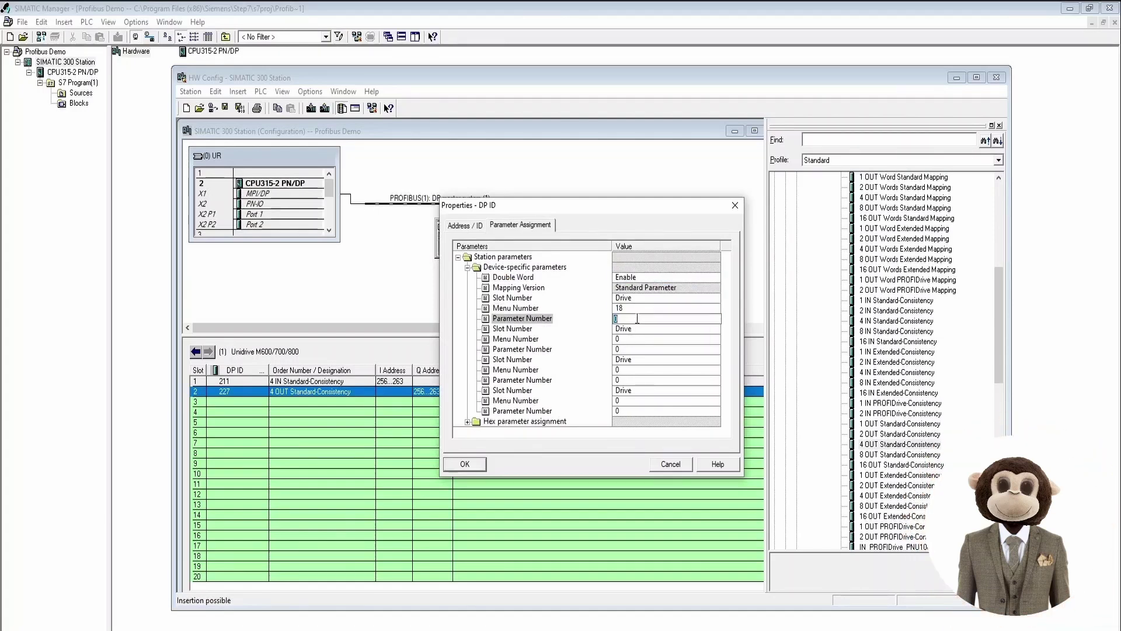
text(13)
click(636, 339)
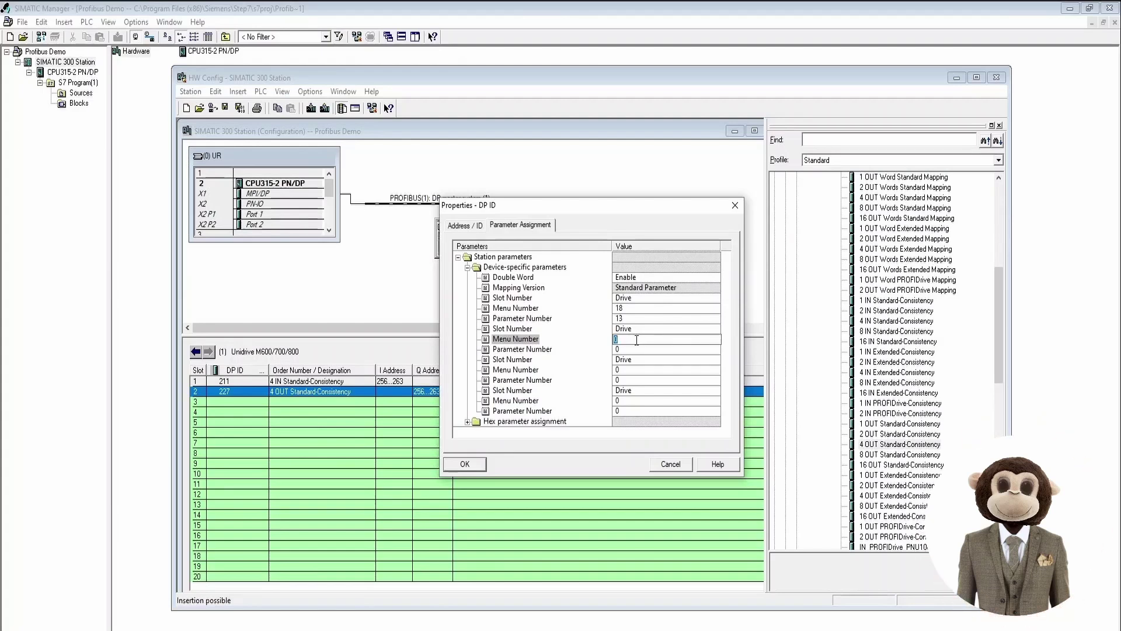
text(18)
click(634, 349)
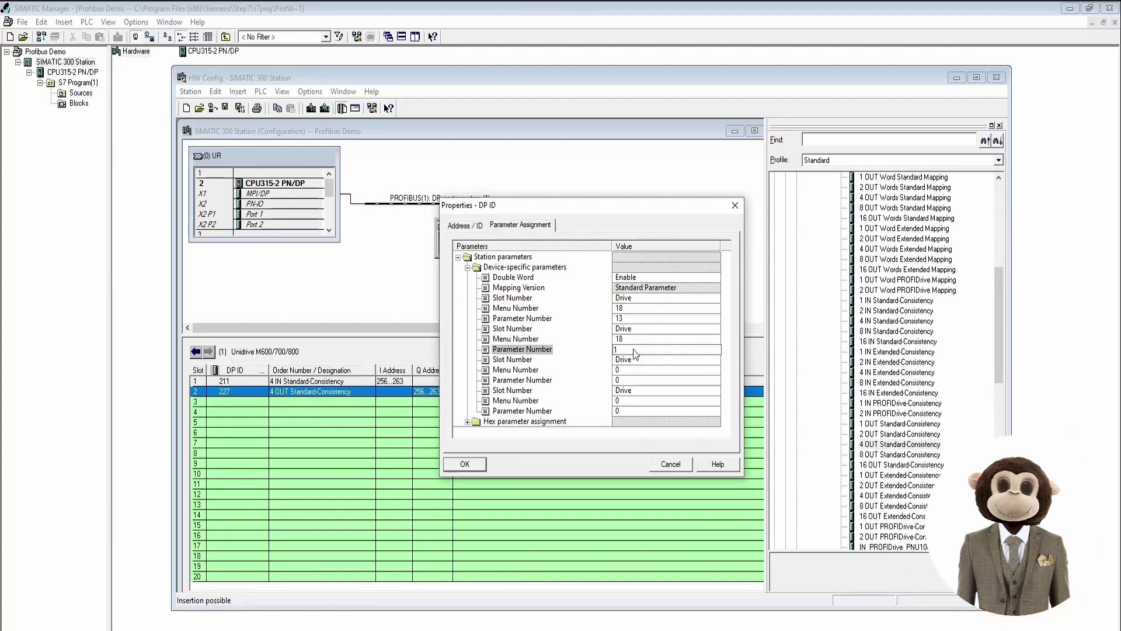
click(470, 464)
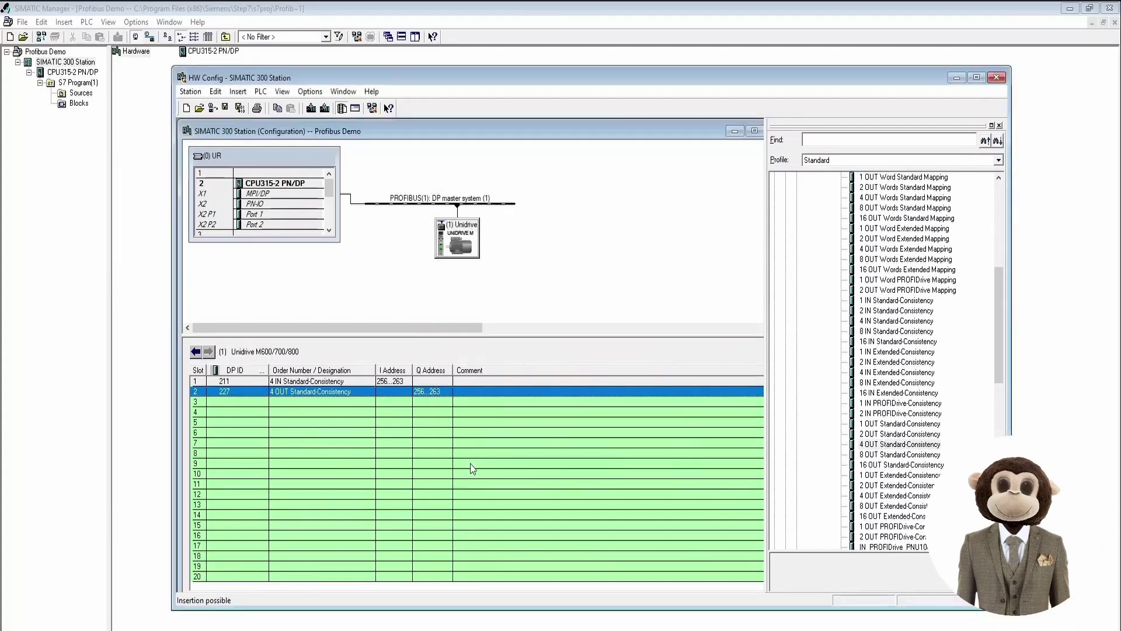
Step: Review the general properties and Ethernet address of the CPU's PN-IO interface and close them
click(397, 263)
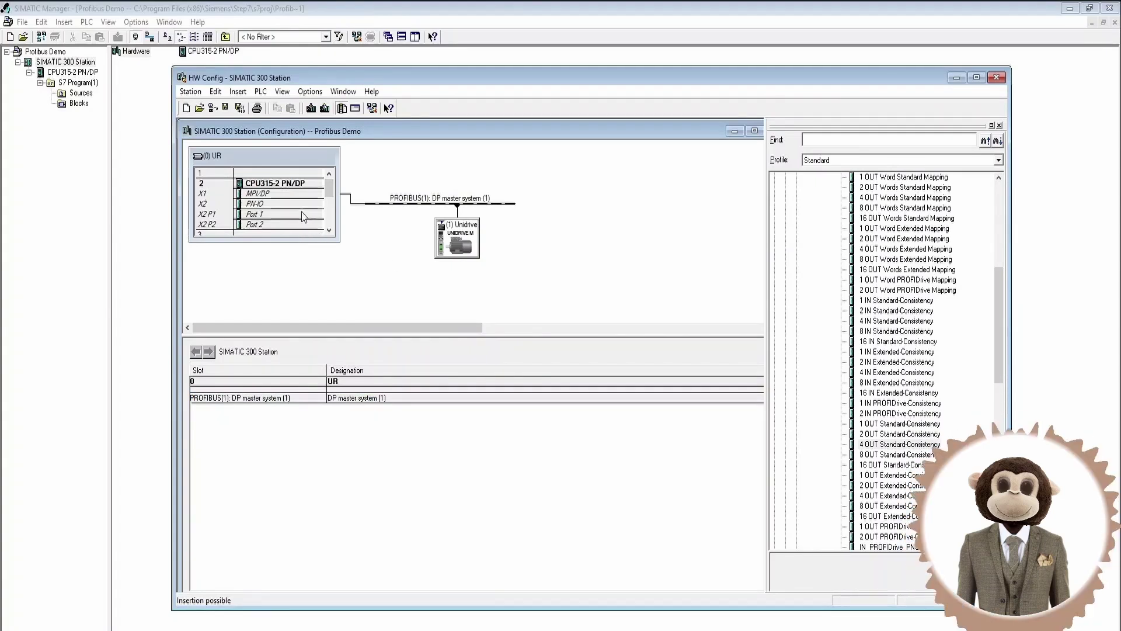
click(270, 203)
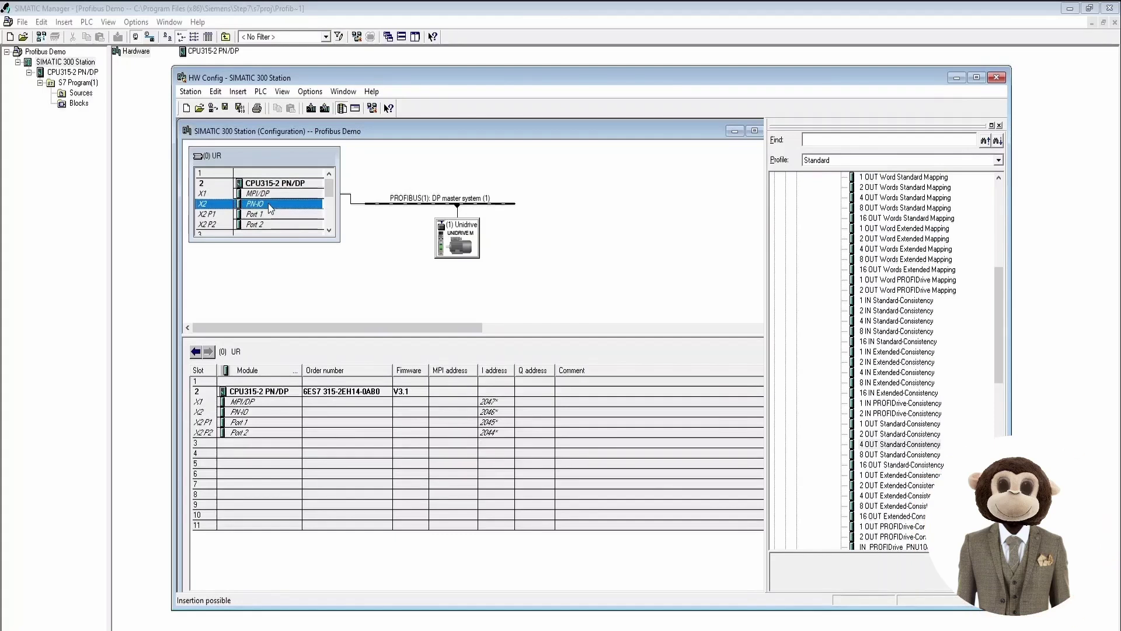
double_click(266, 203)
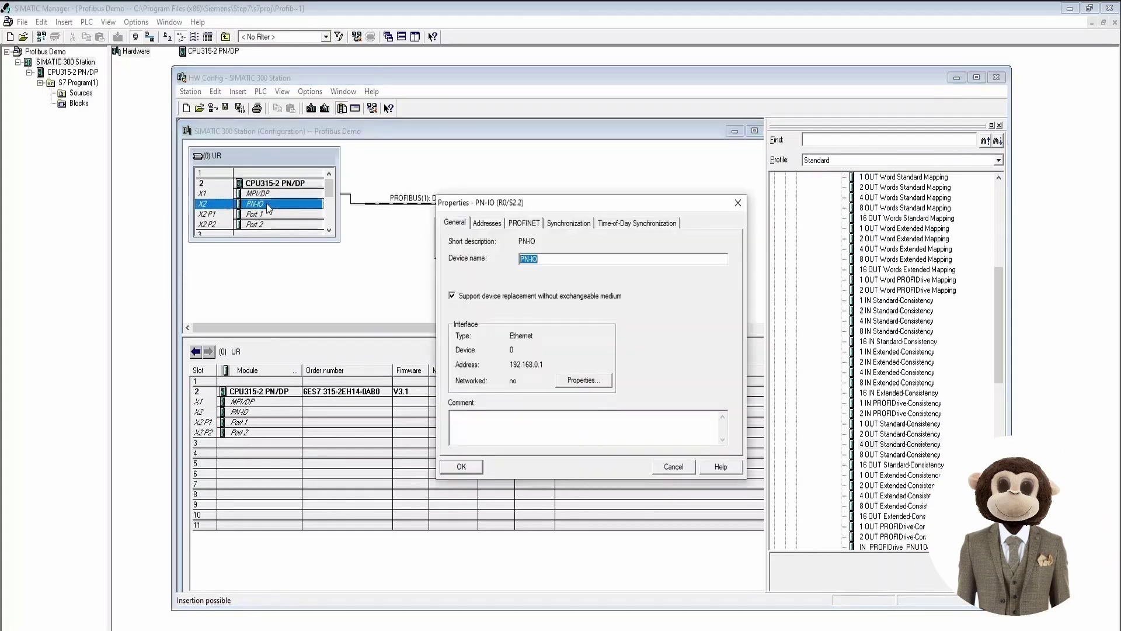
click(460, 467)
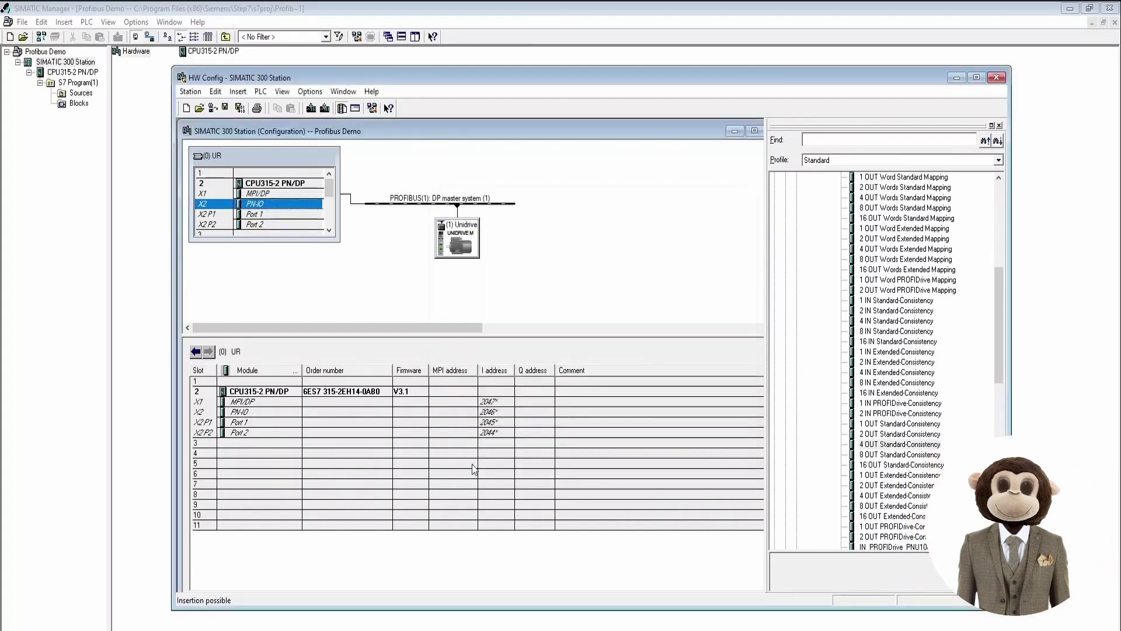
click(415, 276)
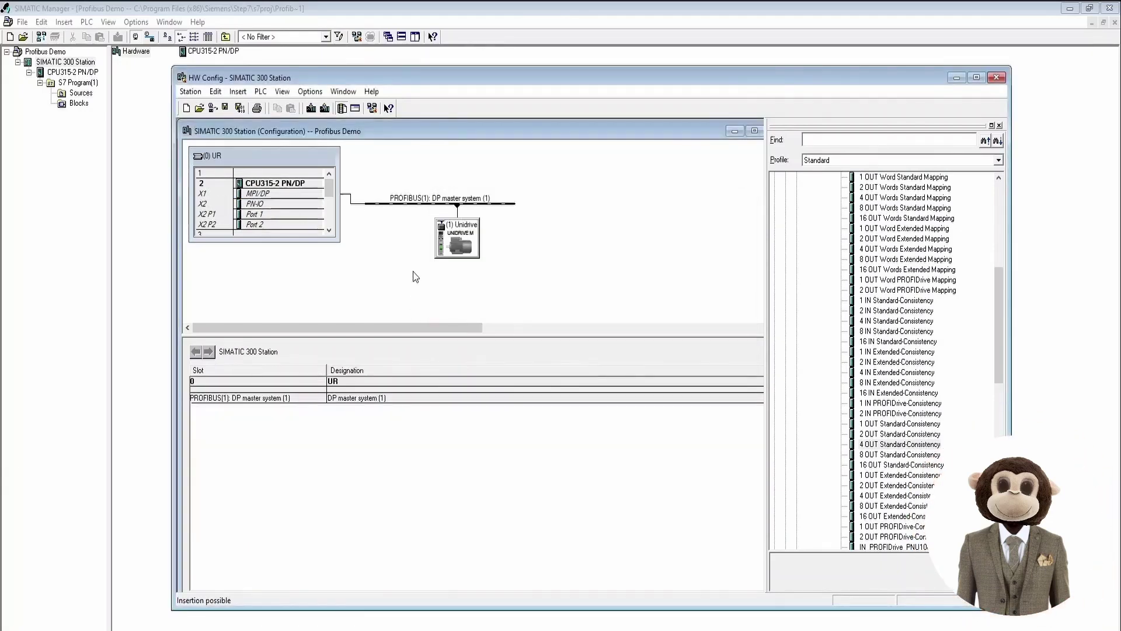
click(310, 92)
click(310, 92)
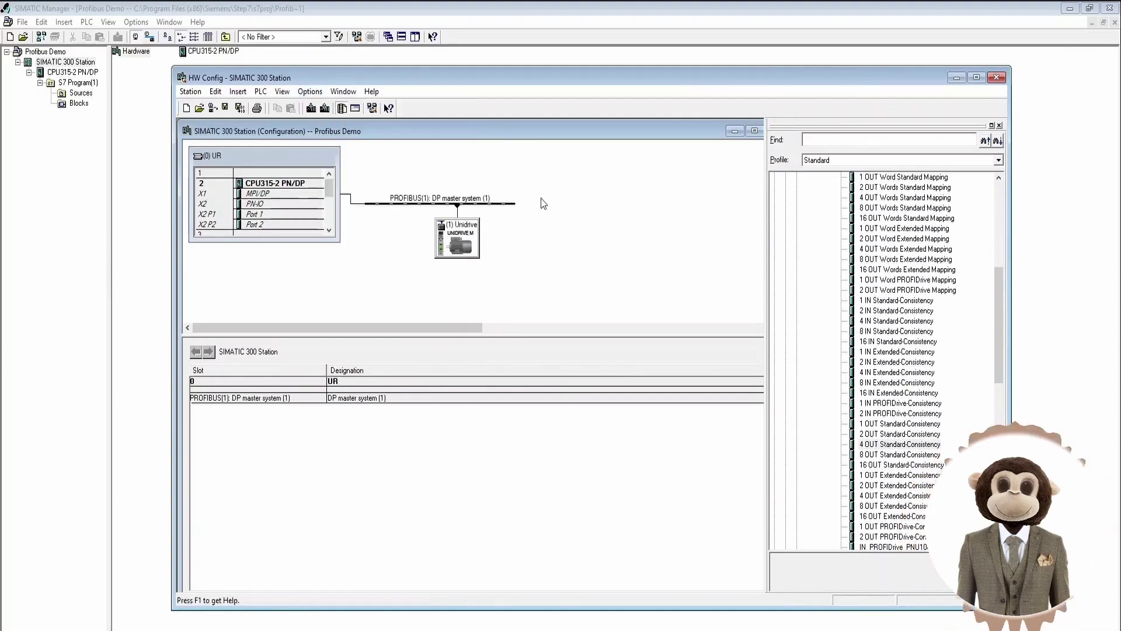
Step: Set the protection level of CPU315-2 PN/DP to 1: No protection and accept the CPU properties
click(309, 185)
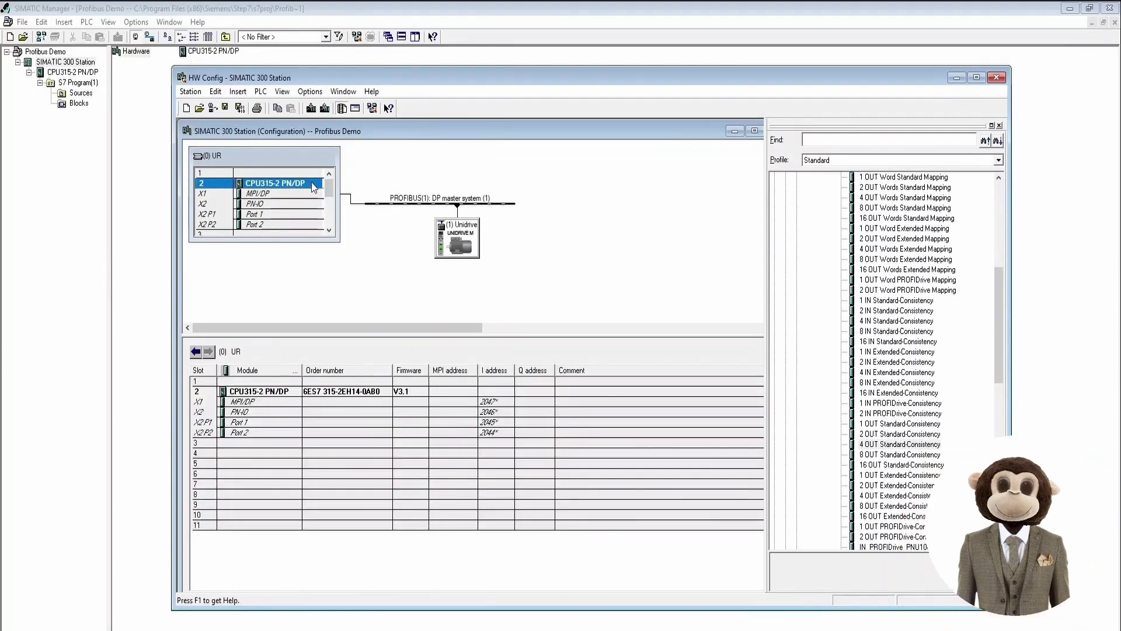
double_click(314, 187)
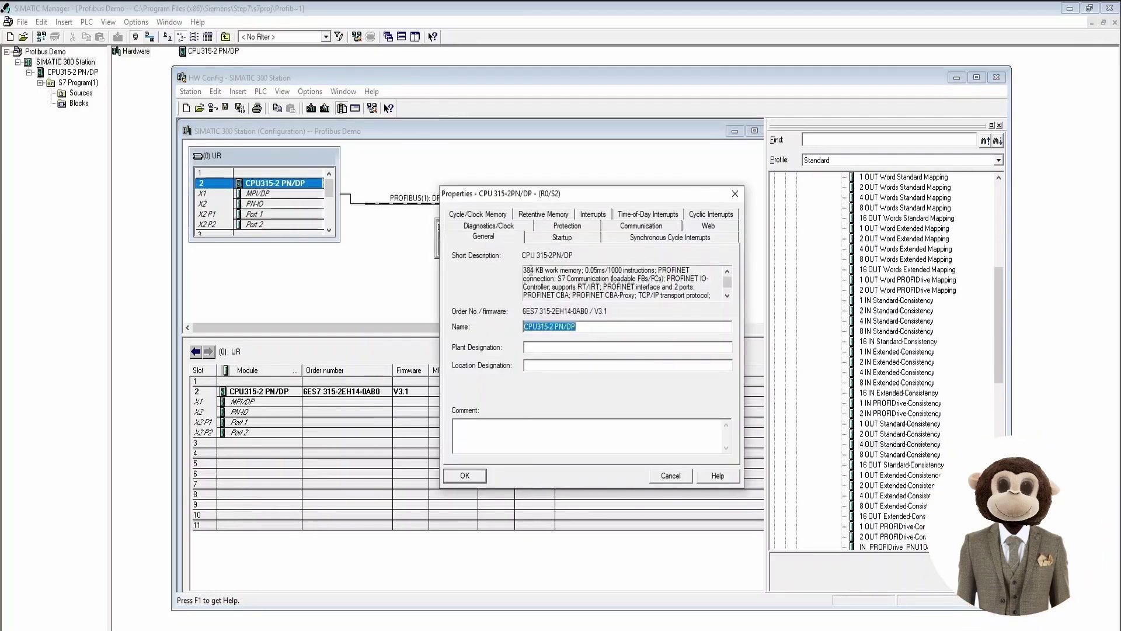
click(575, 228)
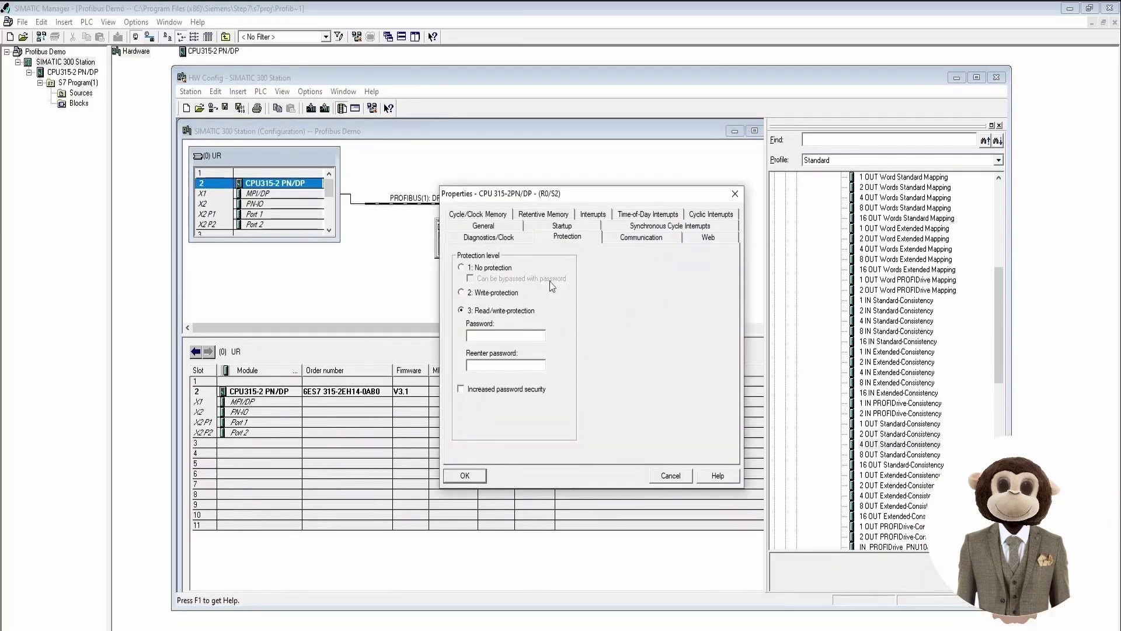
click(462, 268)
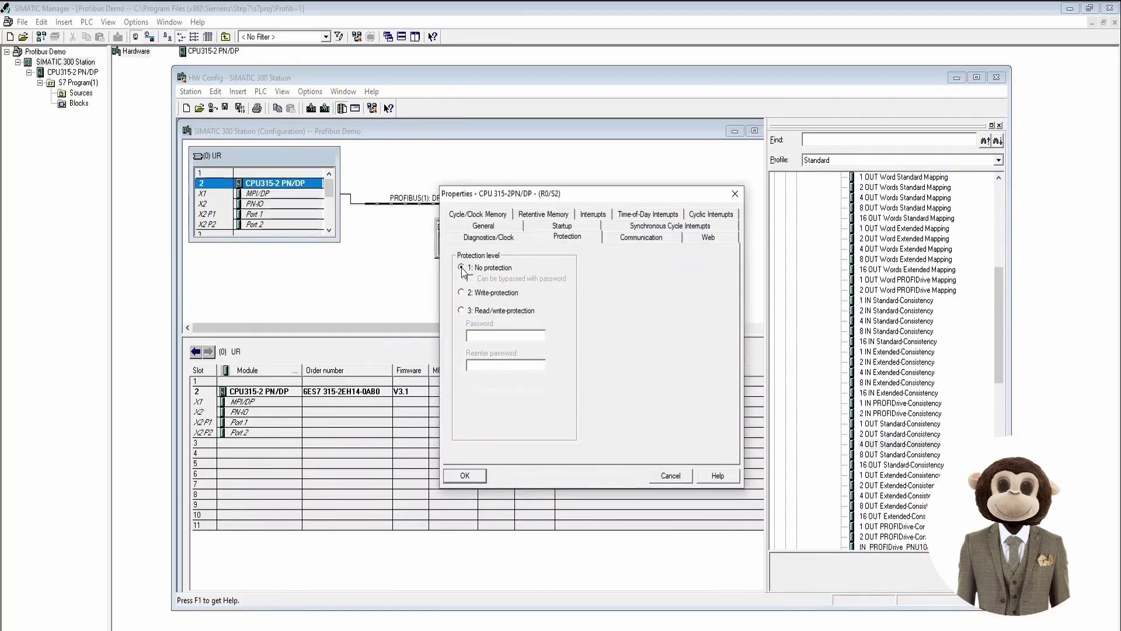
click(466, 476)
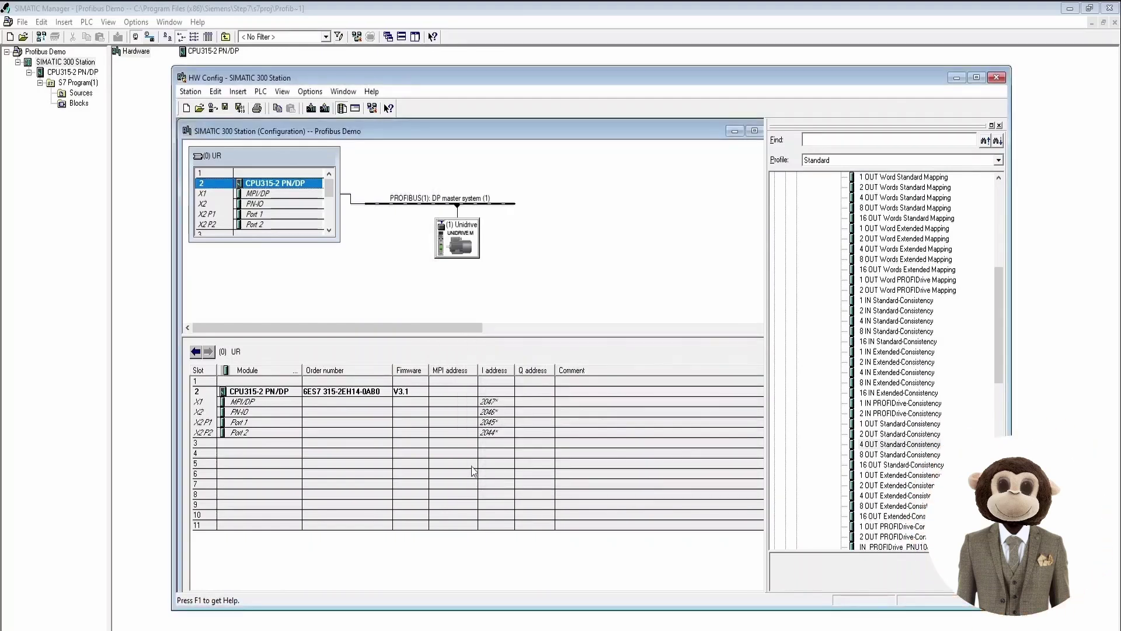
click(412, 284)
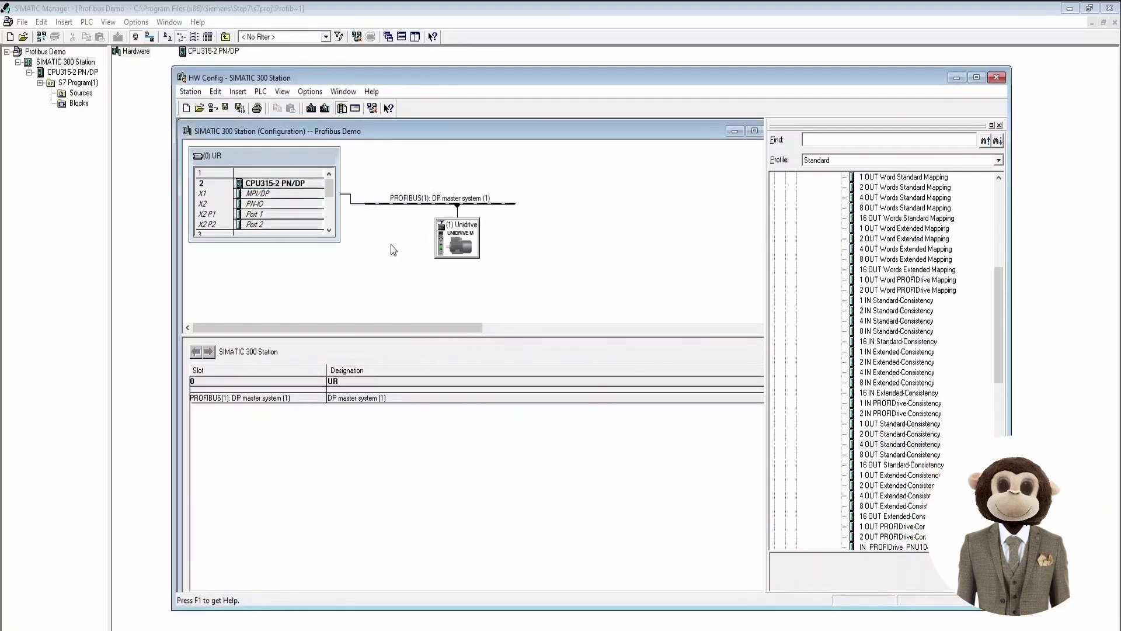
Step: Save and compile the SIMATIC 300 station's hardware configuration and close HW Config
click(240, 110)
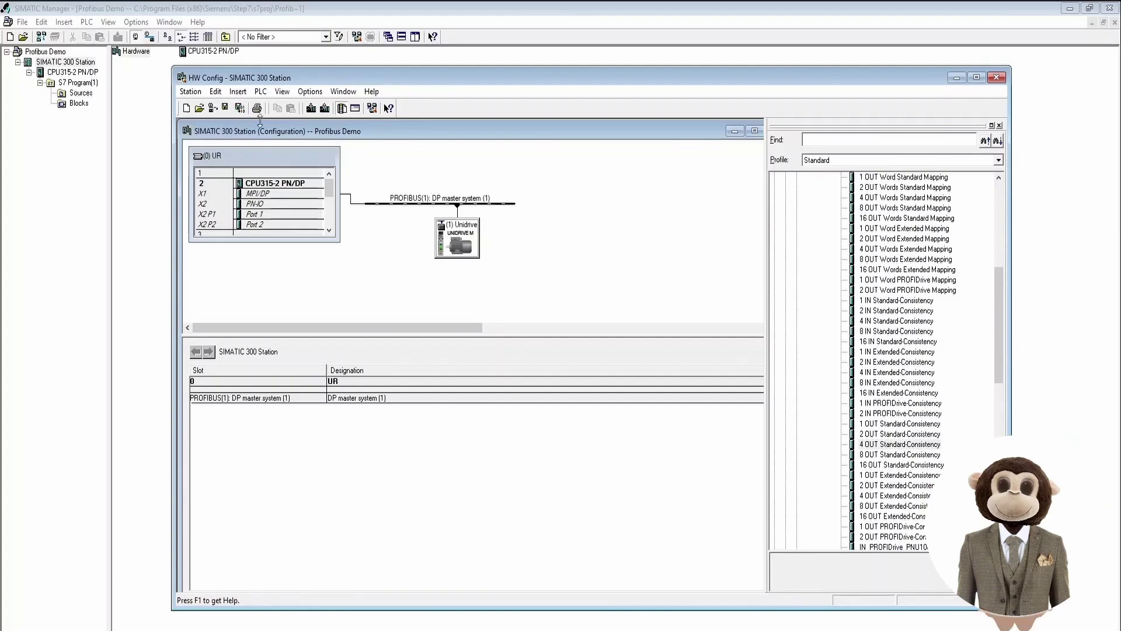
click(999, 78)
click(213, 193)
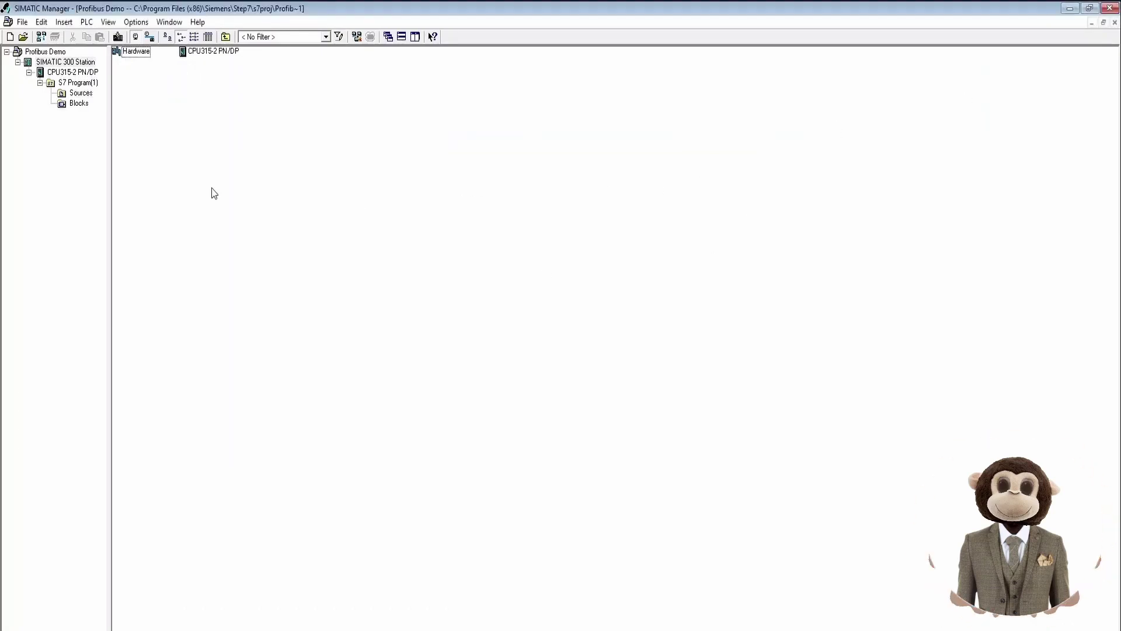
Step: Open the OB1 block from the S7 program's blocks and maximize the ladder editor
click(83, 107)
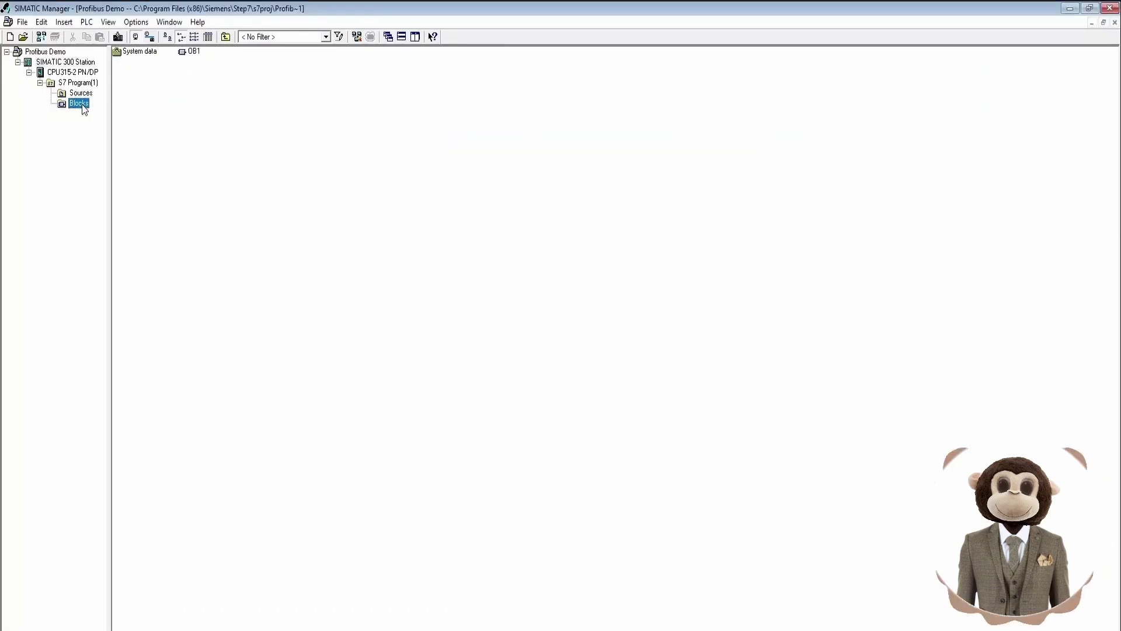
click(215, 51)
click(193, 51)
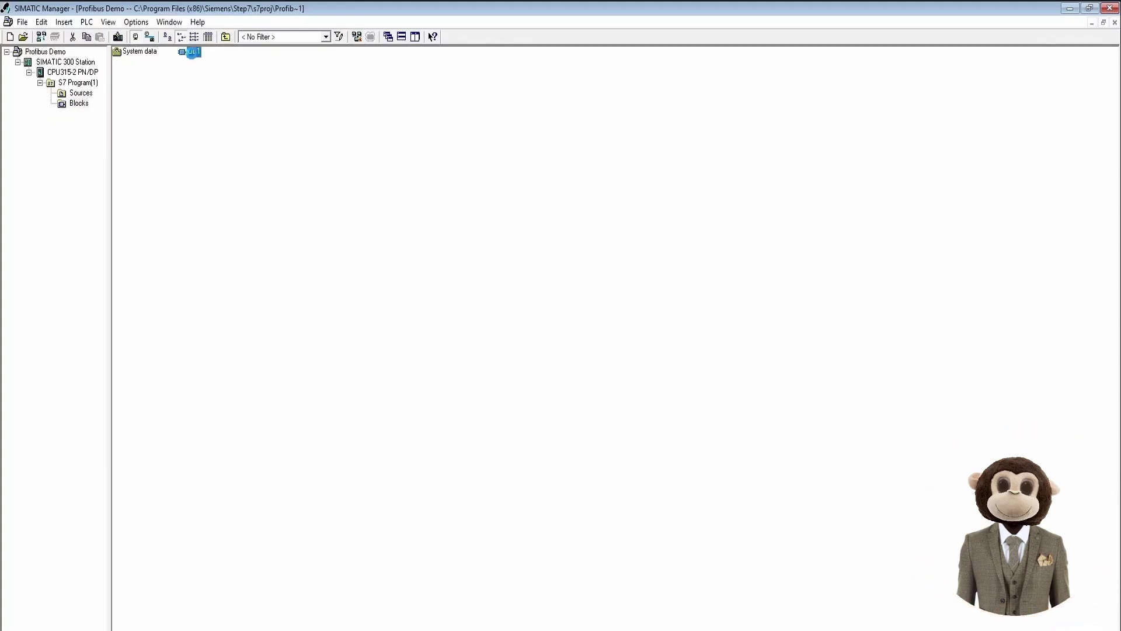
double_click(194, 51)
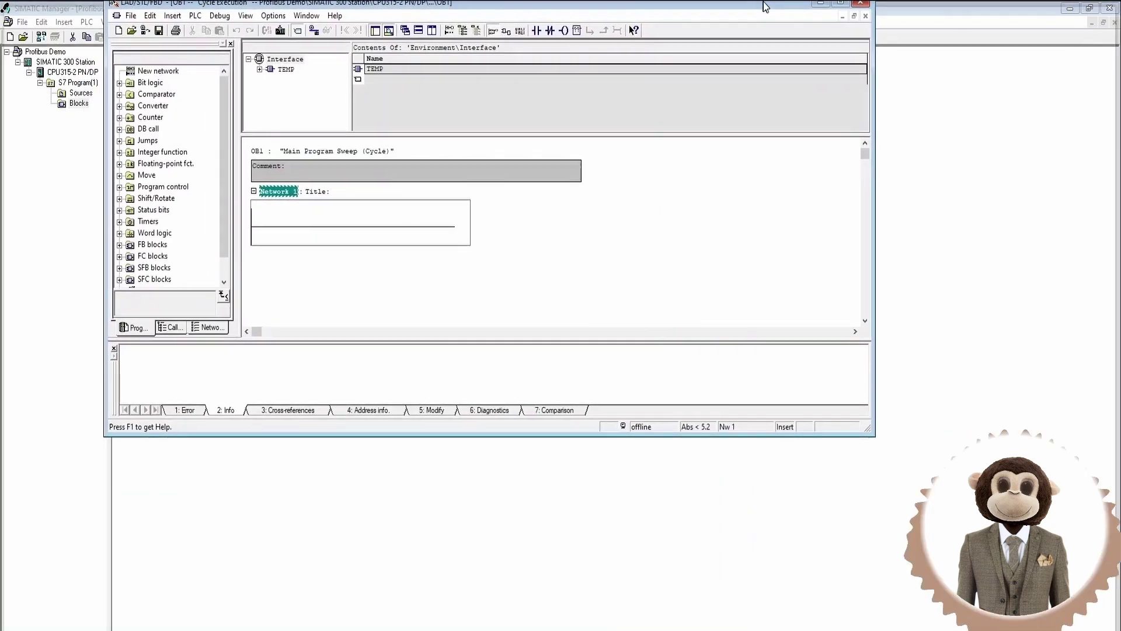
double_click(766, 5)
Step: Title Network 1 of OB1 "Profibus Cyclic Read"
click(227, 279)
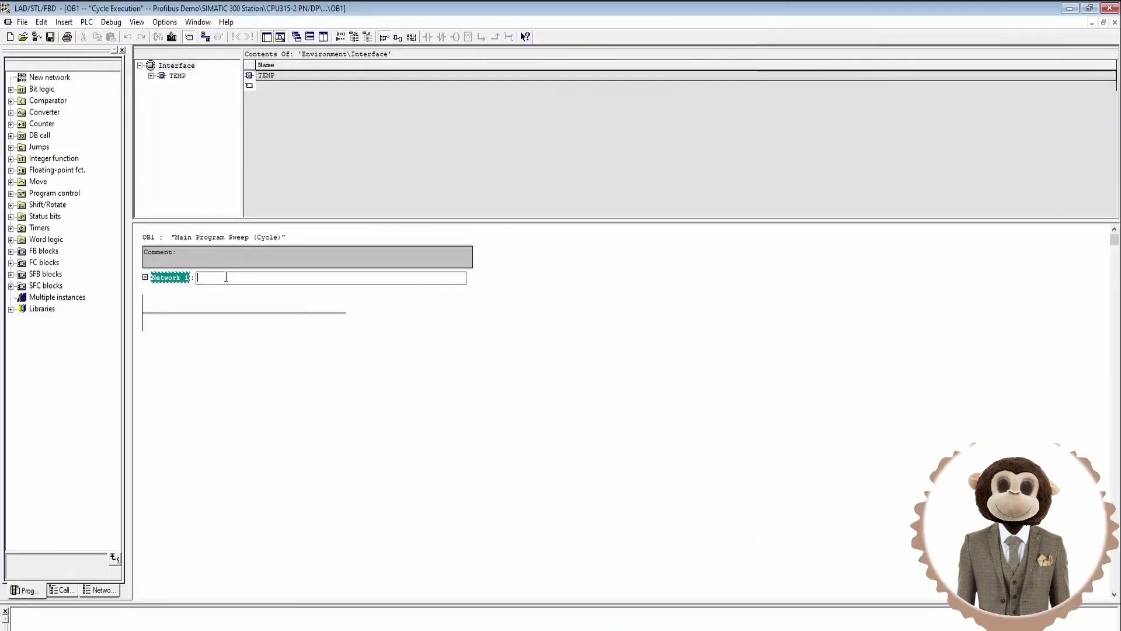
text(Profibus)
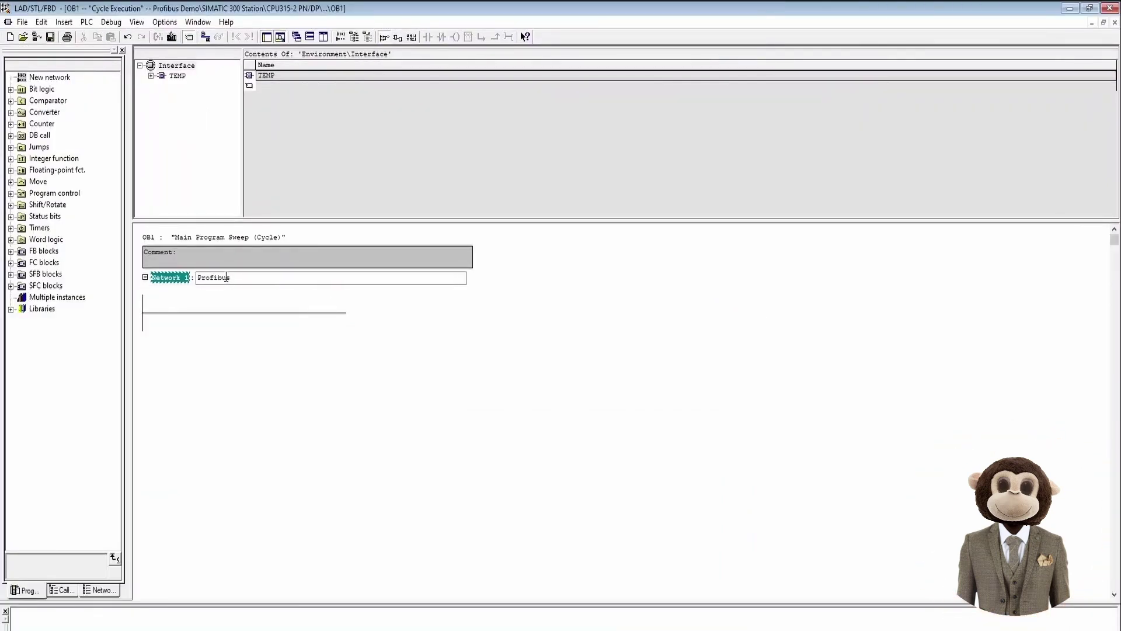
text( Cyclic Read)
click(204, 346)
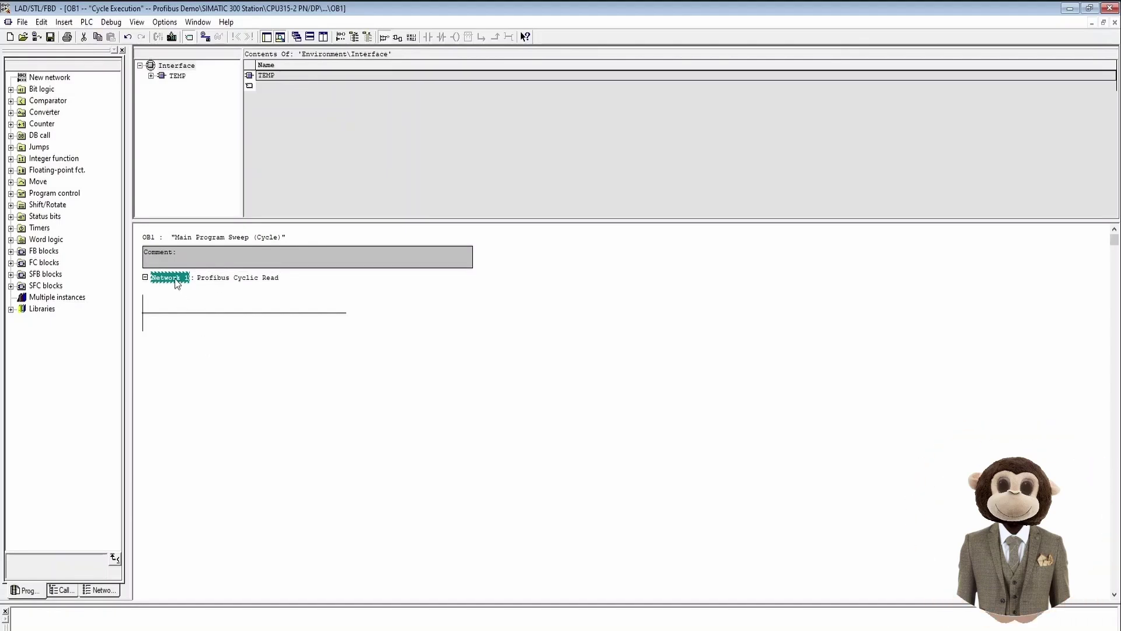
Step: Insert a second network in OB1 and title it "Profibus Cyclic Write"
key(ctrl+r)
click(222, 346)
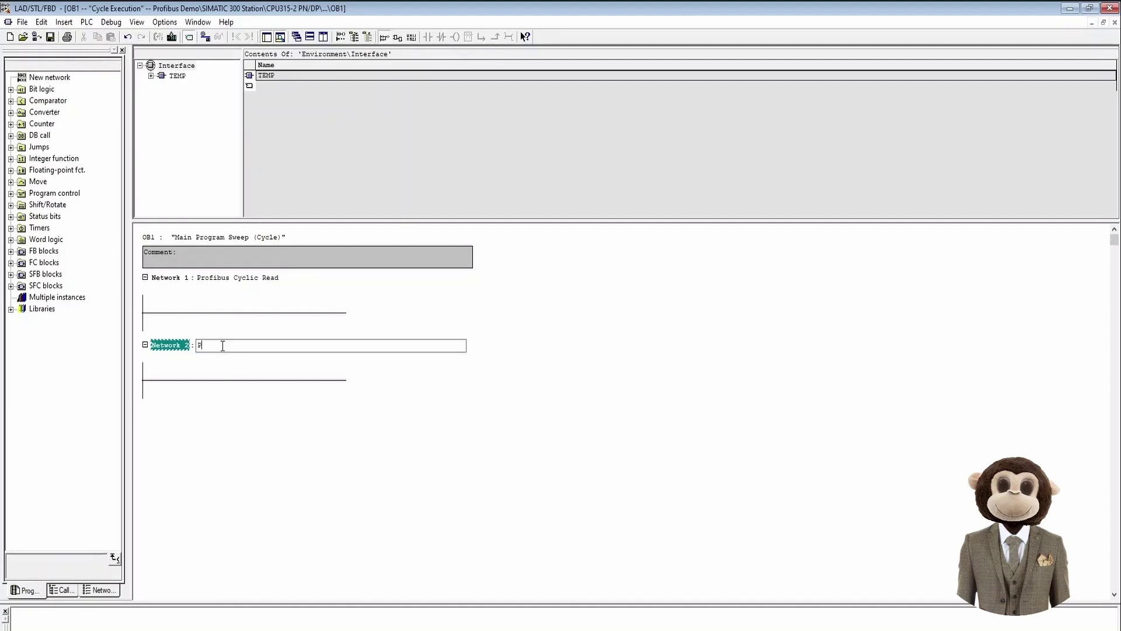
text(Profibus Cyclic Write)
key(Return)
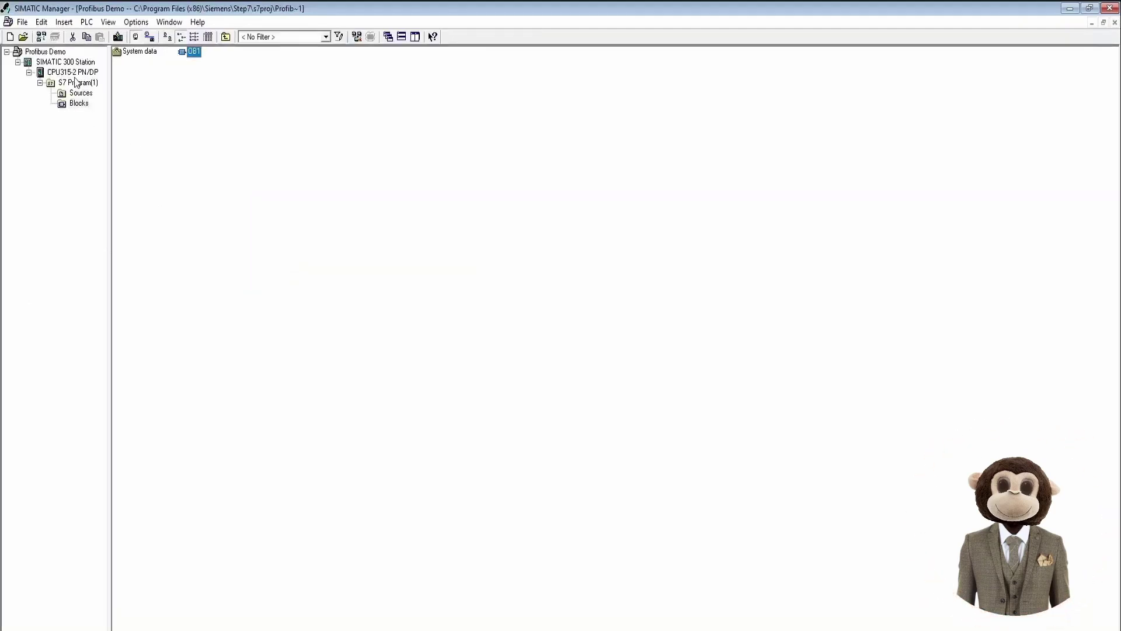
Step: Check the I and Q addresses of the Unidrive's 4 IN and 4 OUT modules in the station's hardware configuration
click(72, 61)
double_click(139, 53)
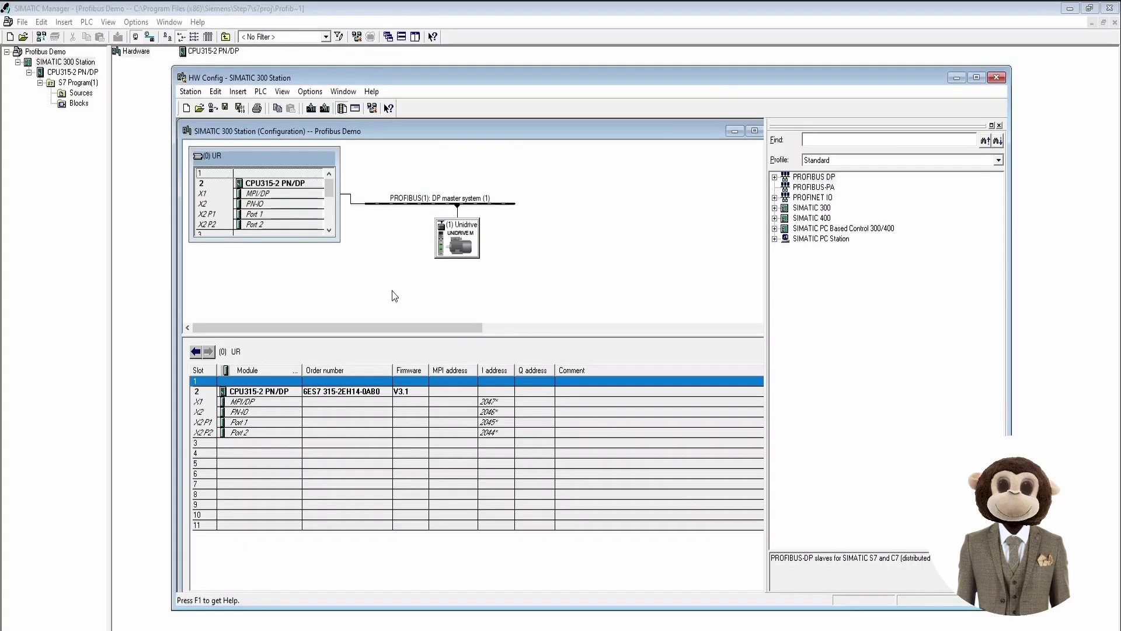
click(456, 240)
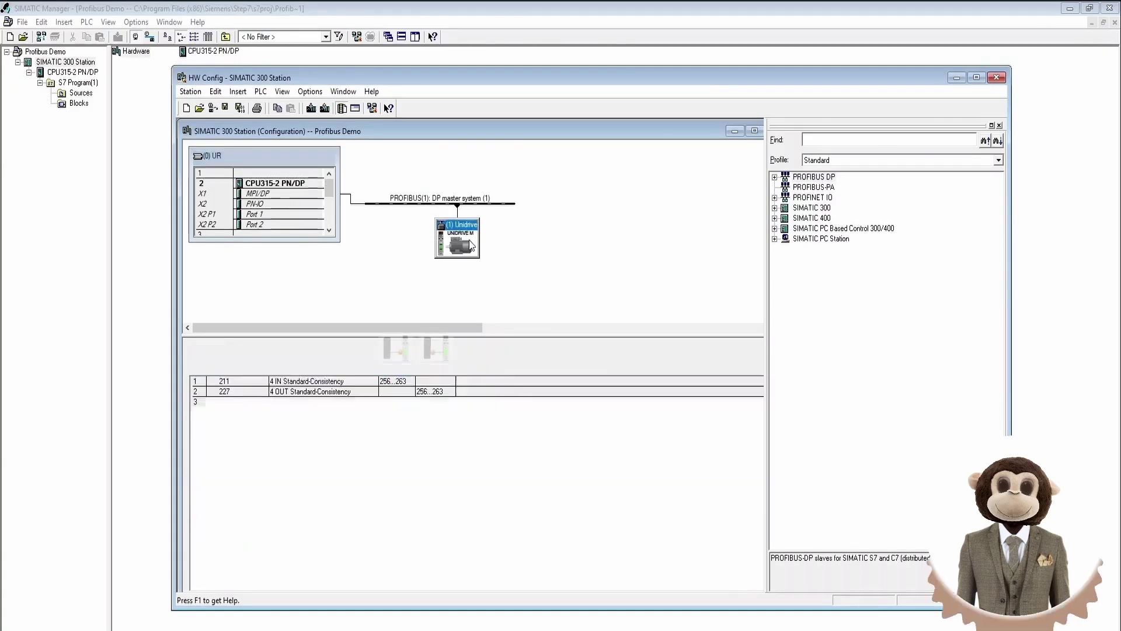
click(243, 383)
click(243, 390)
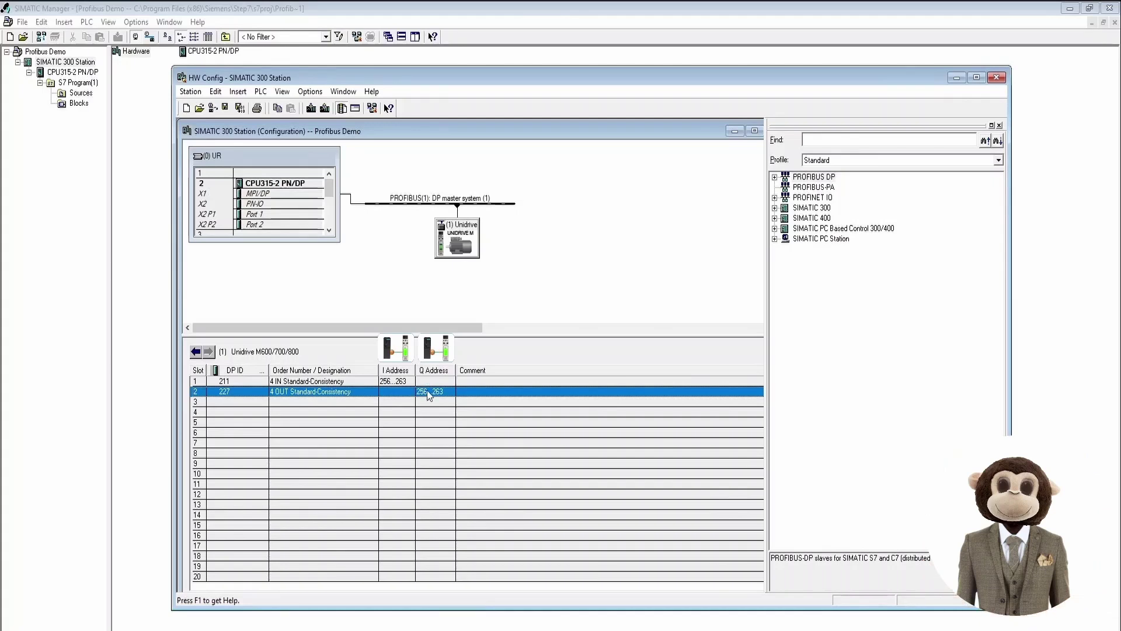
key(Up)
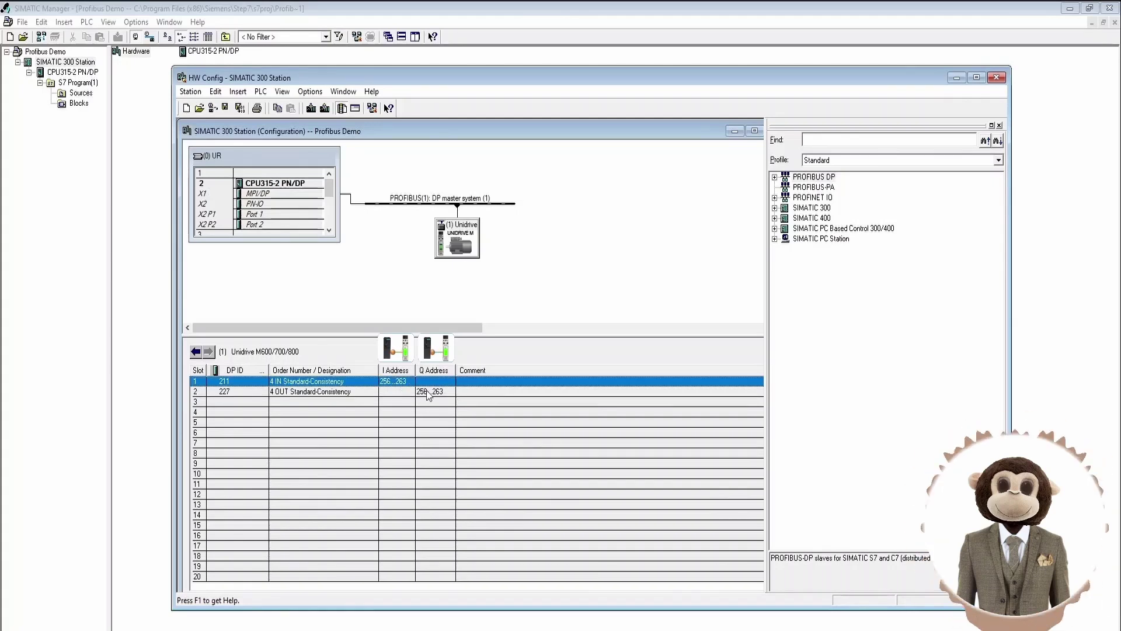
click(430, 391)
click(997, 77)
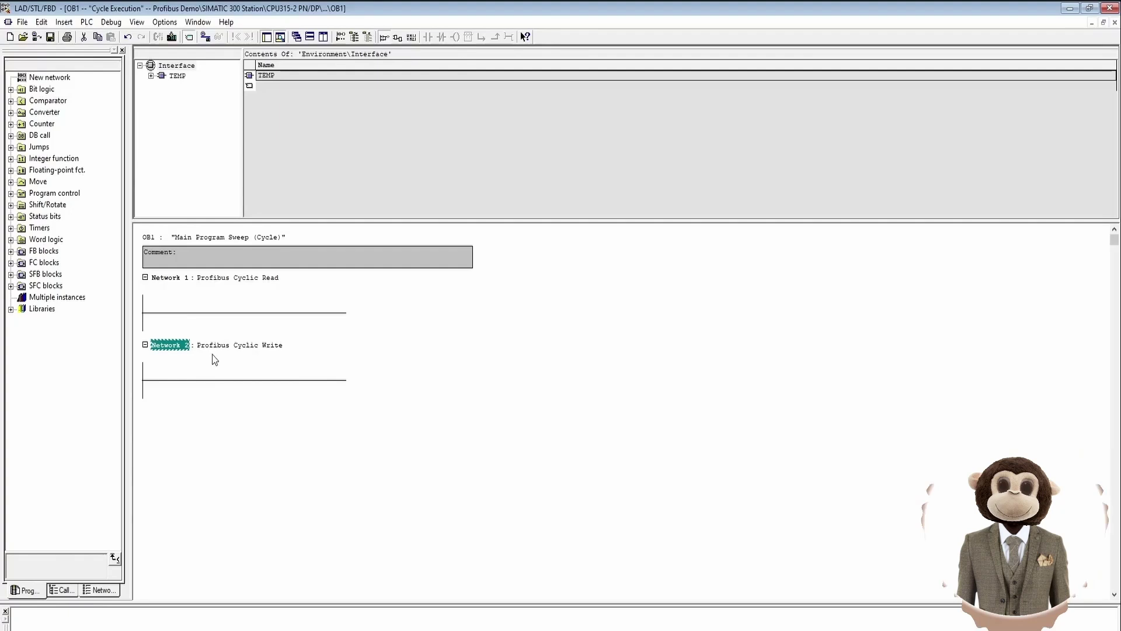
Step: Add a MOVE block to Network 1 with PID256 as its input and MD0 as its output
click(175, 317)
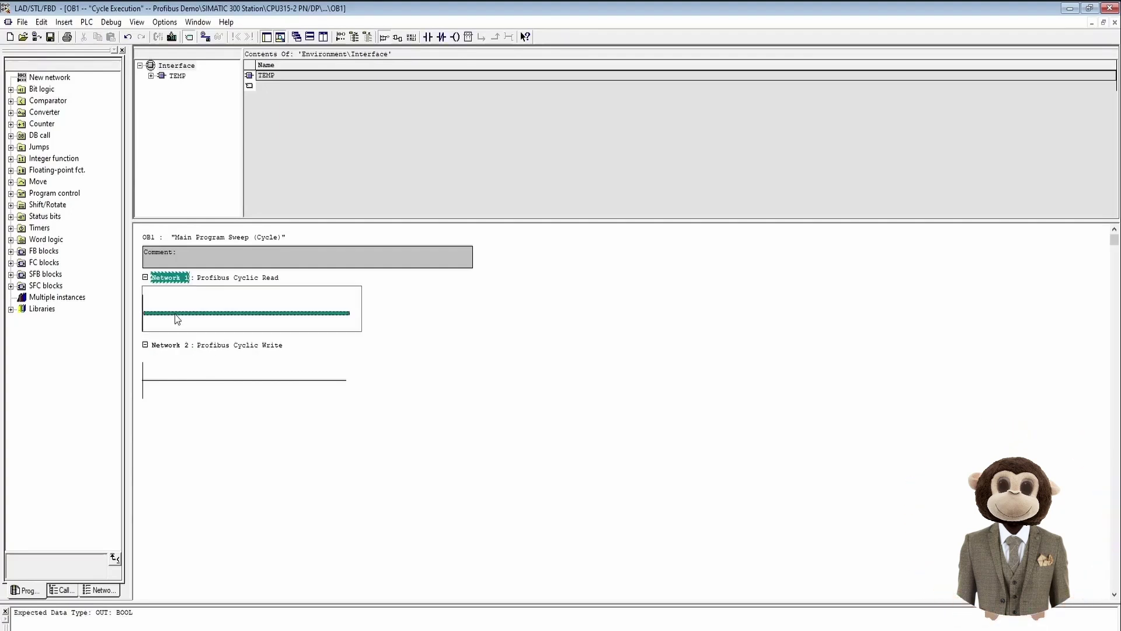
click(11, 181)
drag(50, 192, 181, 332)
click(185, 332)
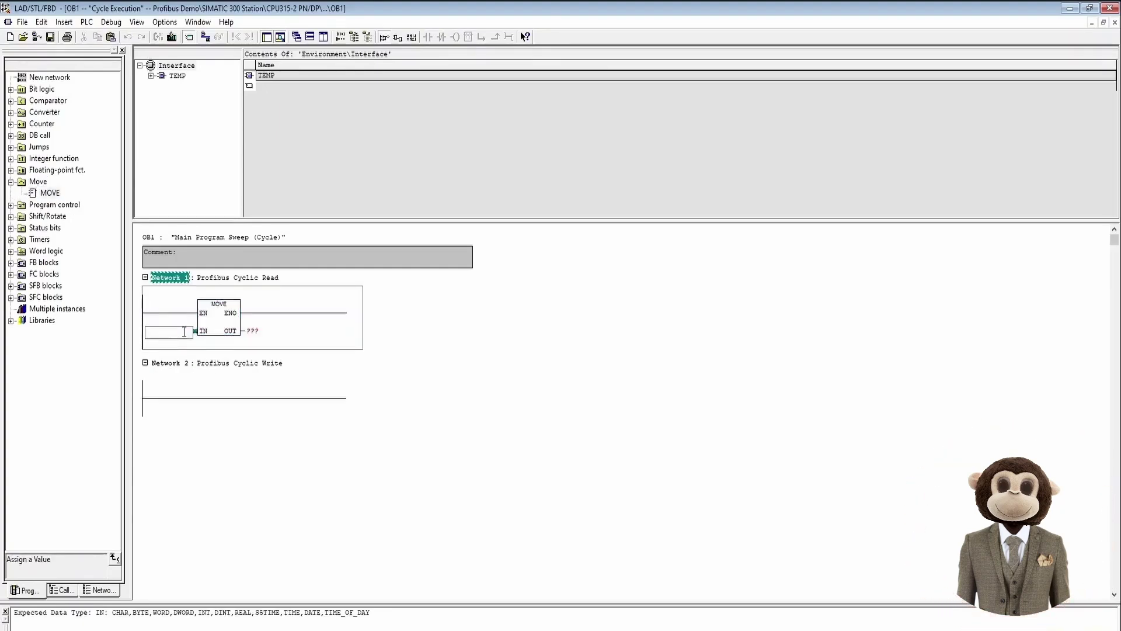
text(P)
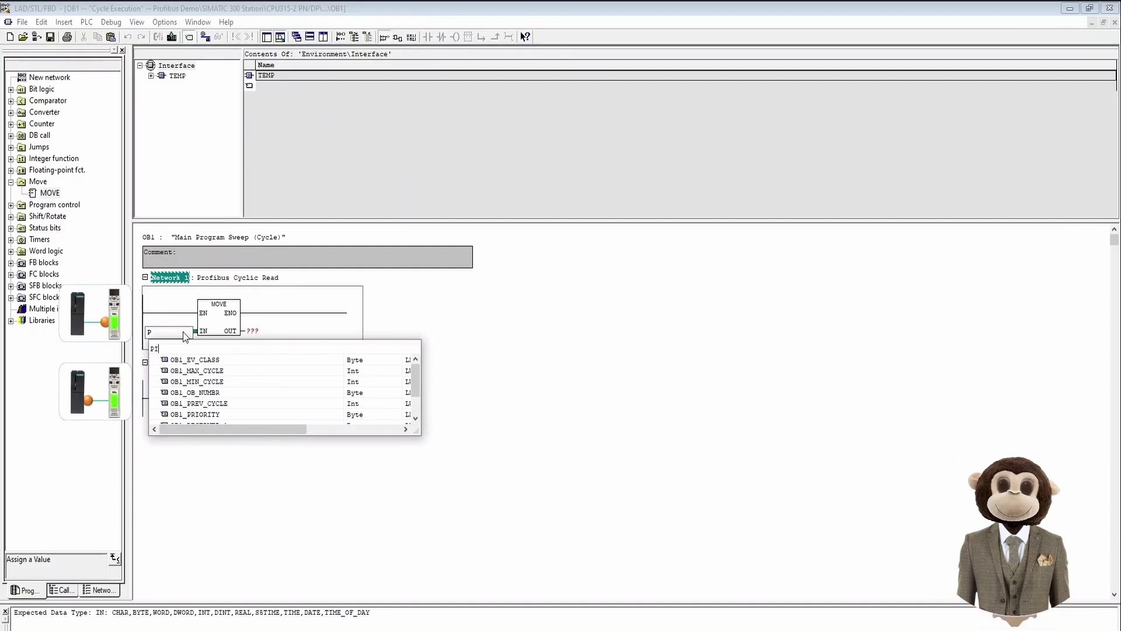
text(ID256)
key(Return)
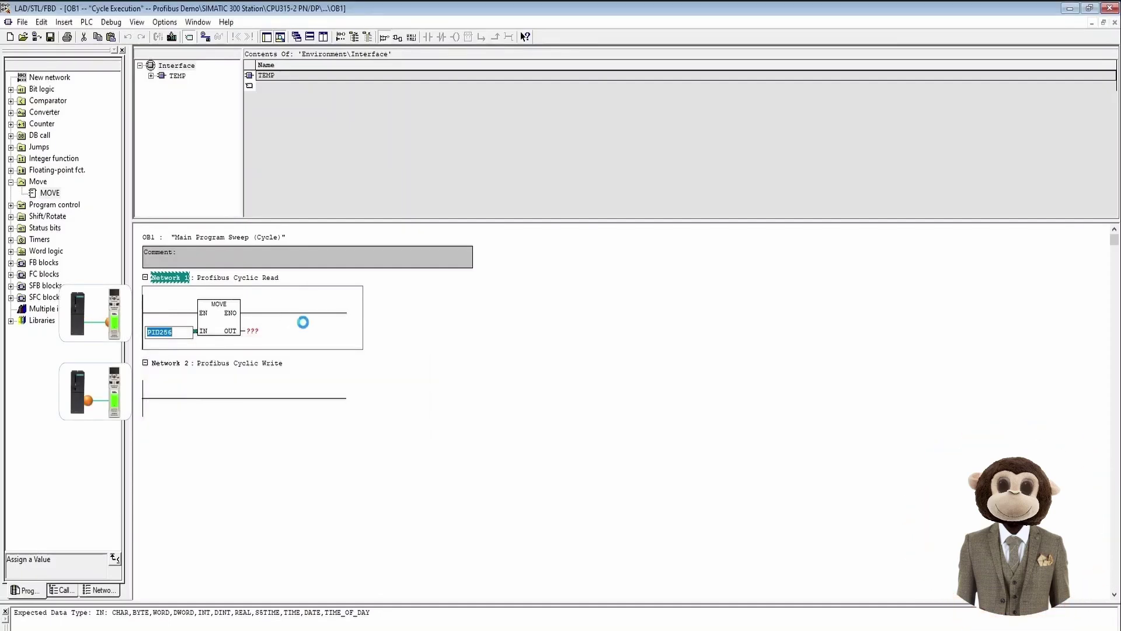
click(257, 331)
text(M)
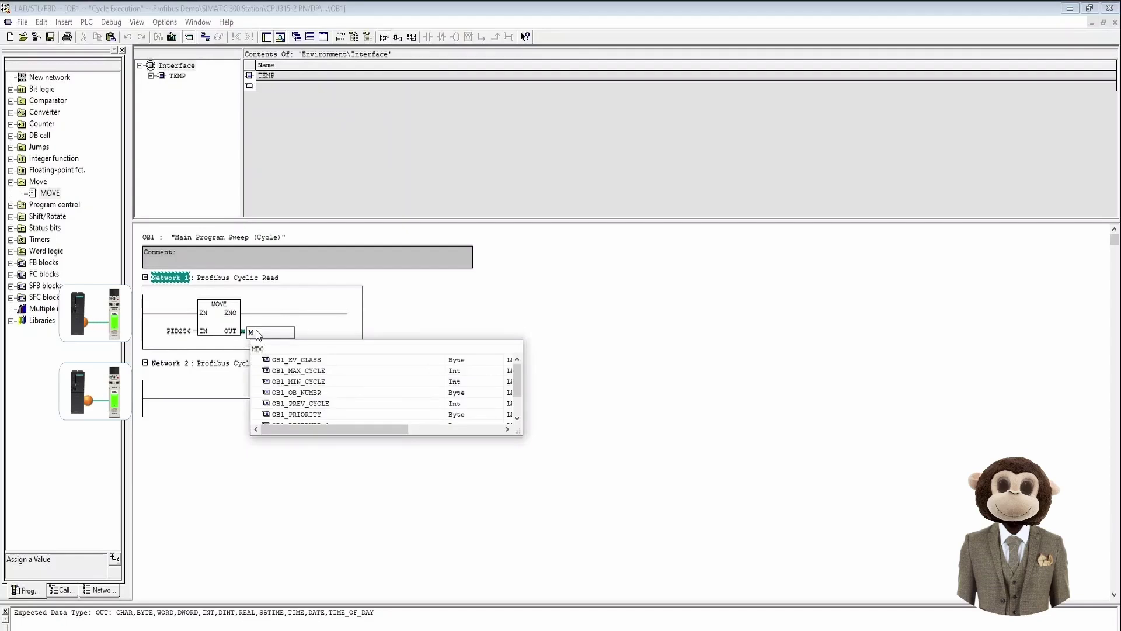
text(D0)
key(Return)
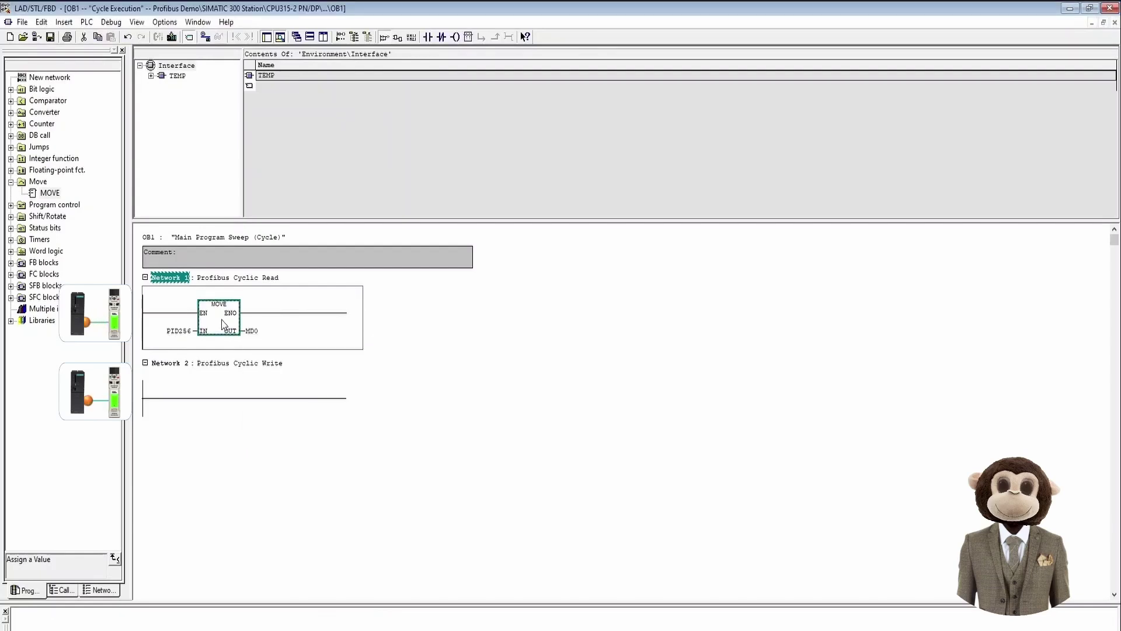
Step: Paste a copy of the MOVE block after the first one in Network 1 and set its input to PID260
click(339, 319)
key(ctrl+v)
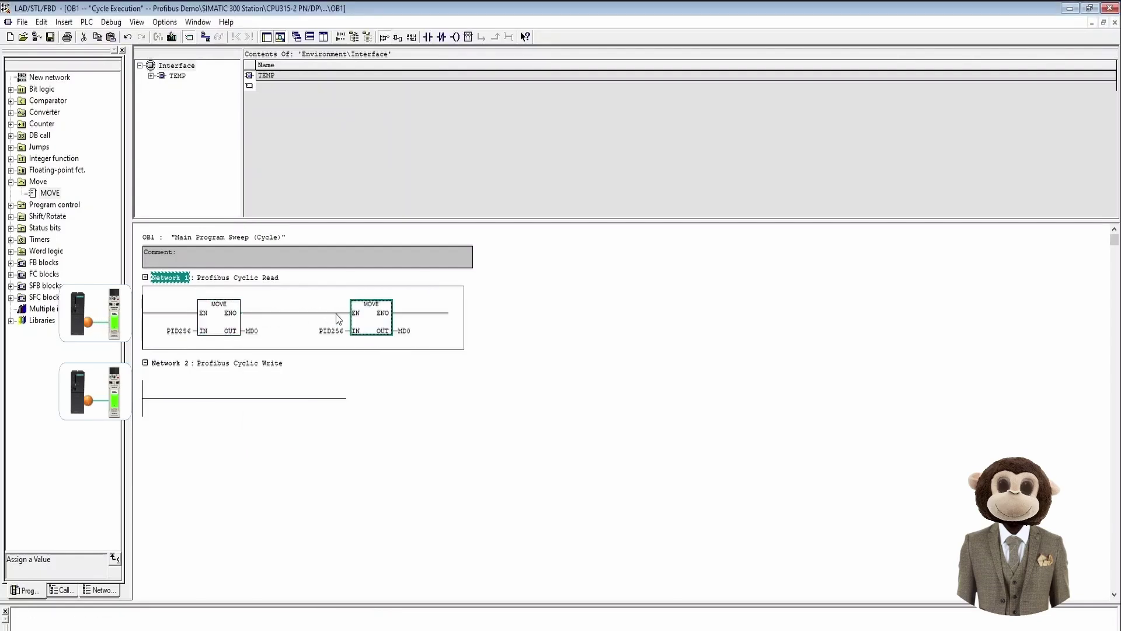
click(333, 331)
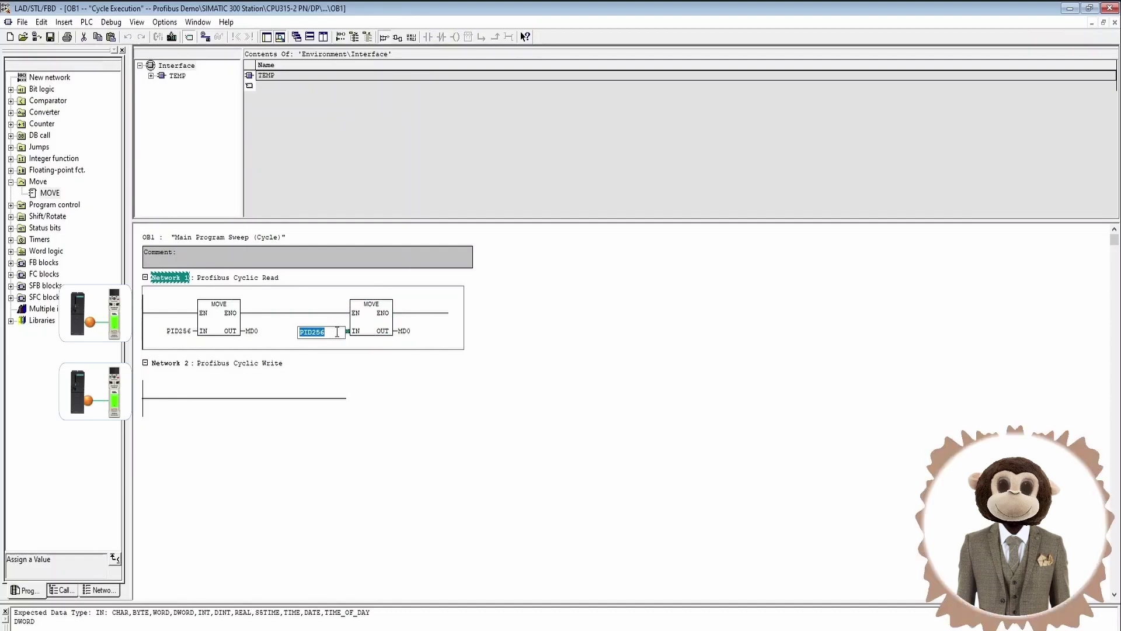
text(PI)
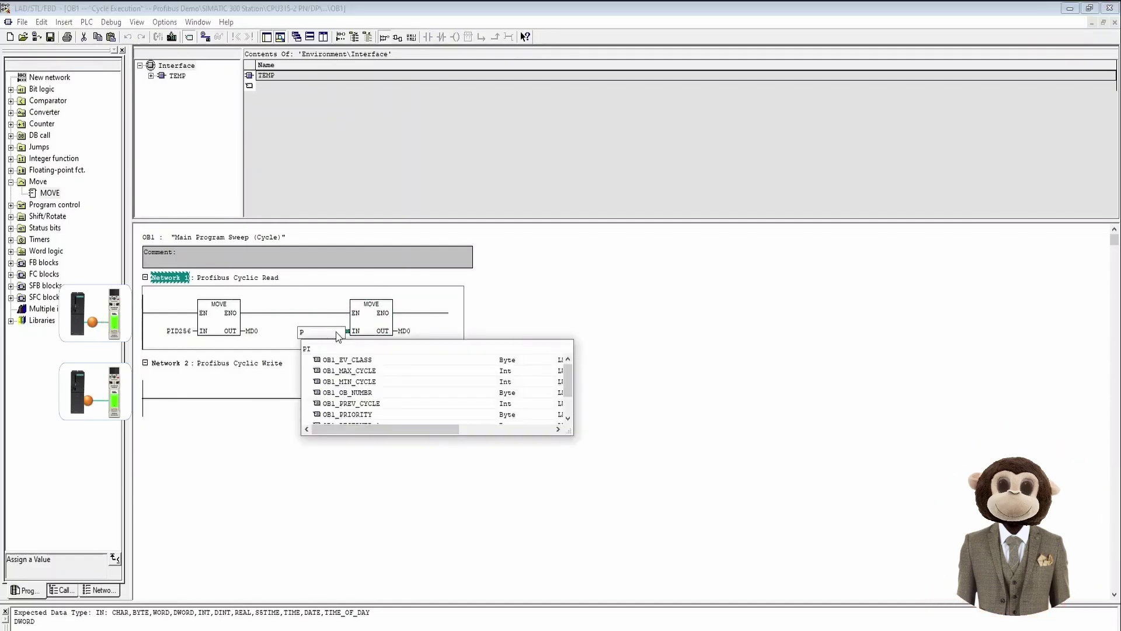
text(D2)
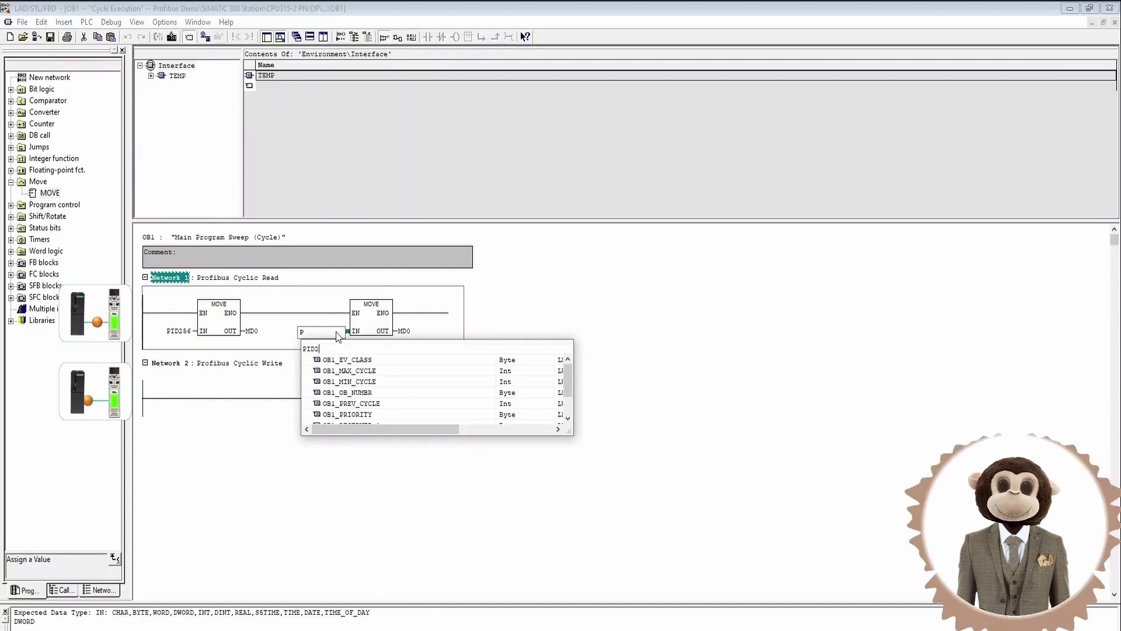
text(60)
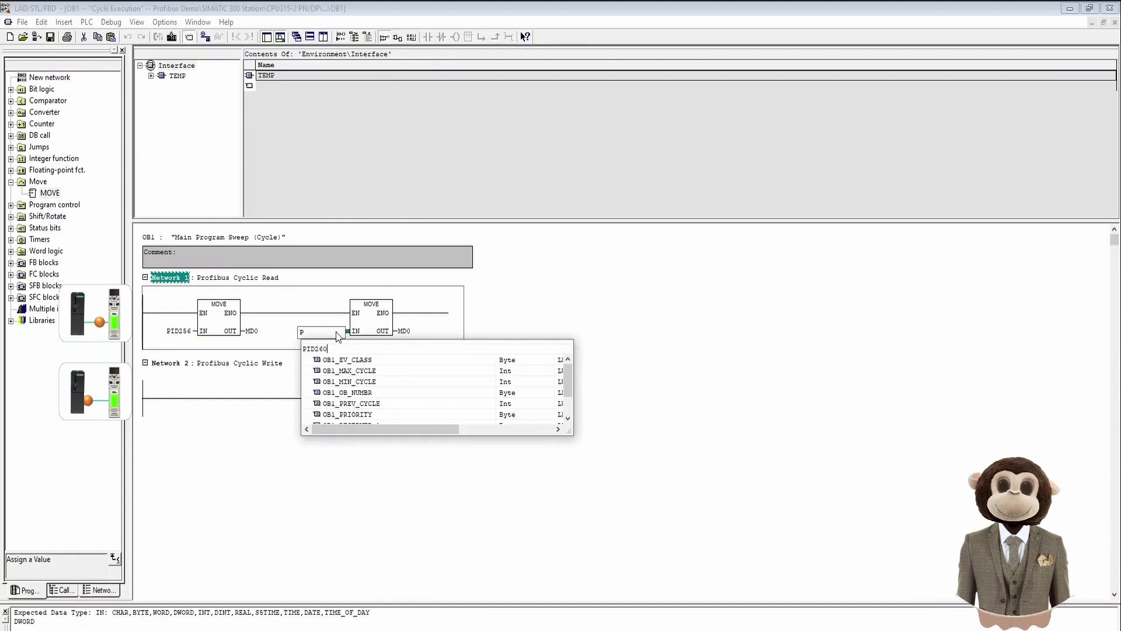
key(Return)
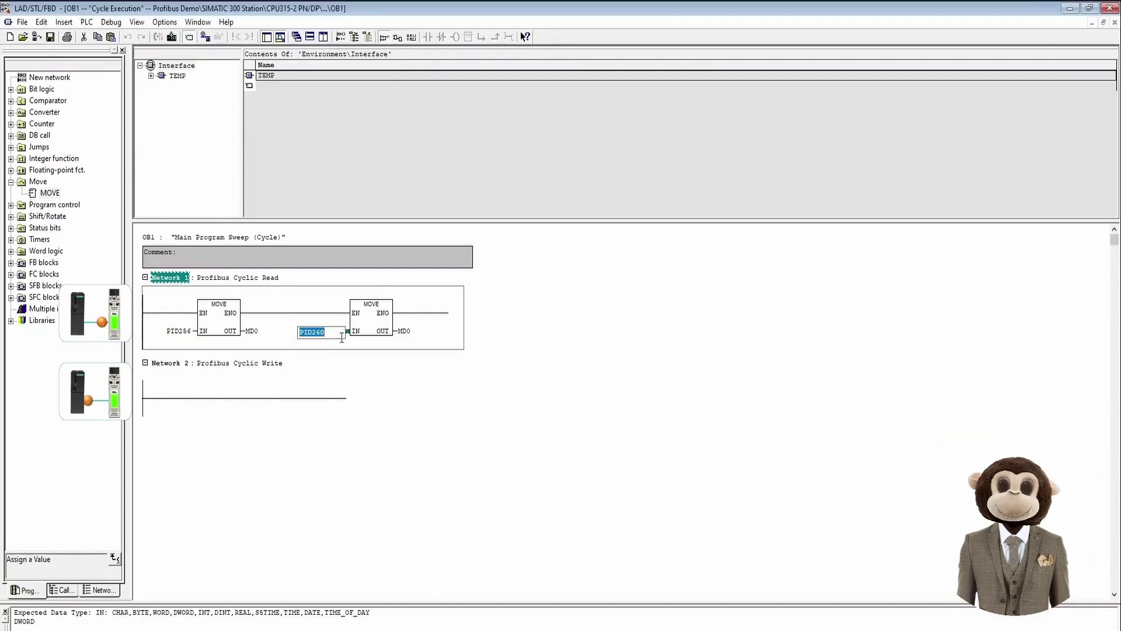
click(360, 346)
Step: Set the output of the second MOVE block in Network 1 to MD4
click(409, 332)
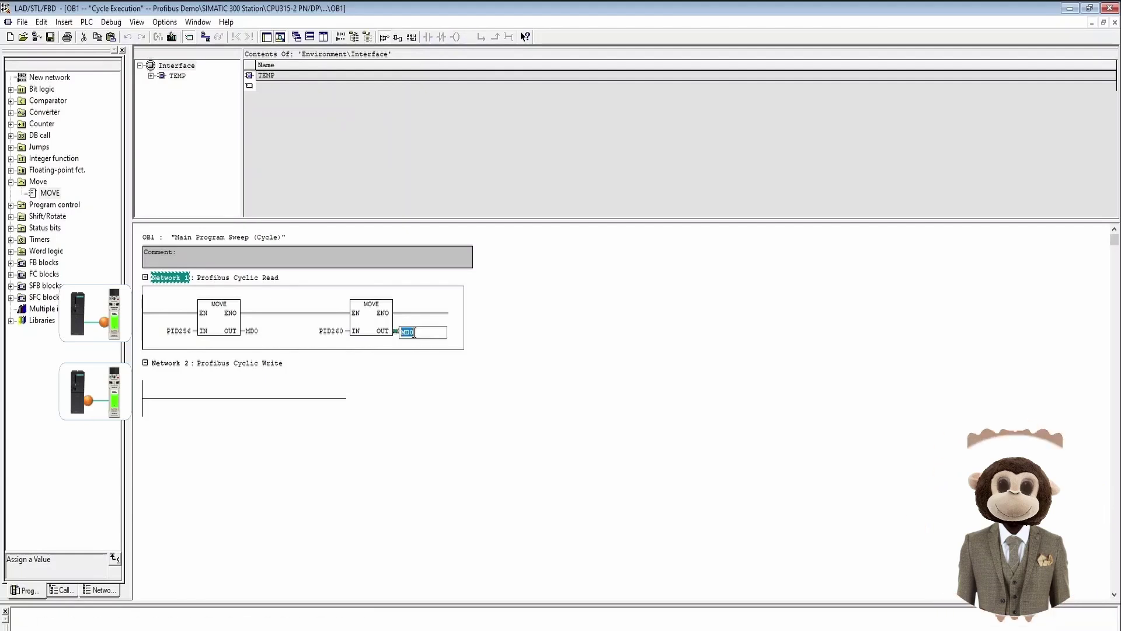
text(MD)
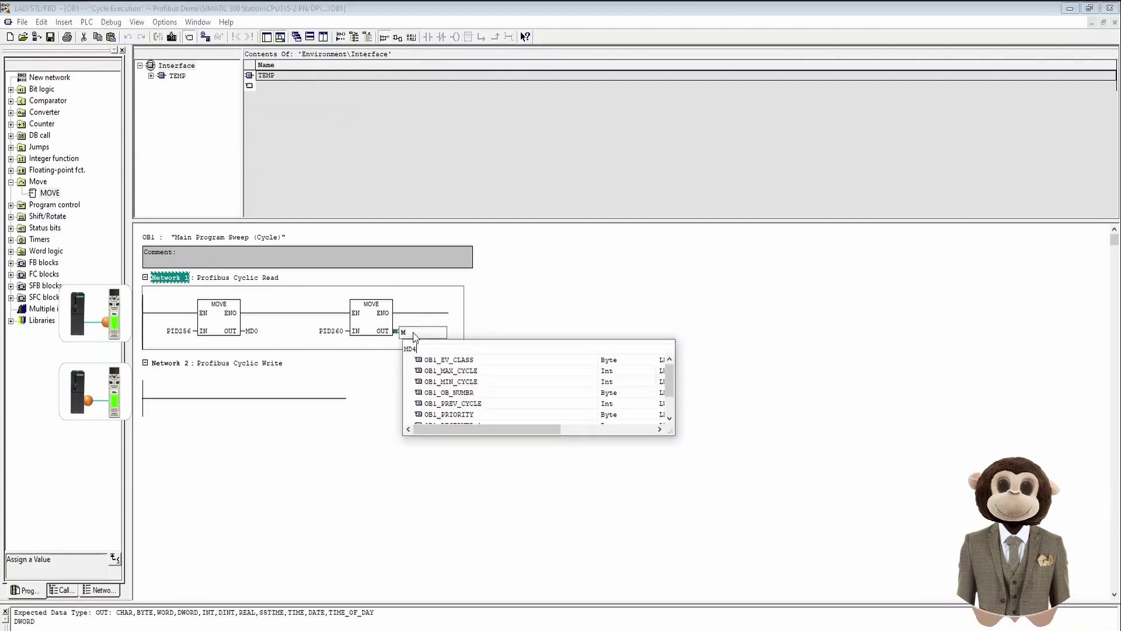
text(4)
click(414, 333)
click(502, 337)
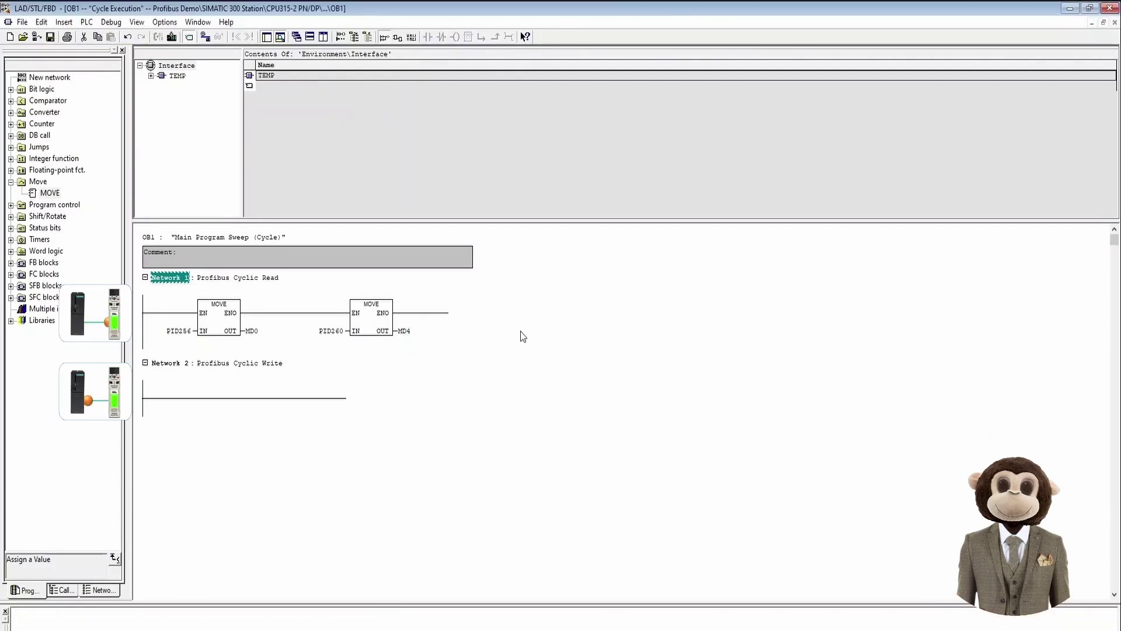
Step: Add a MOVE block to Network 2 with MD8 as its input and PQD256 as its output
drag(59, 192, 178, 405)
click(185, 416)
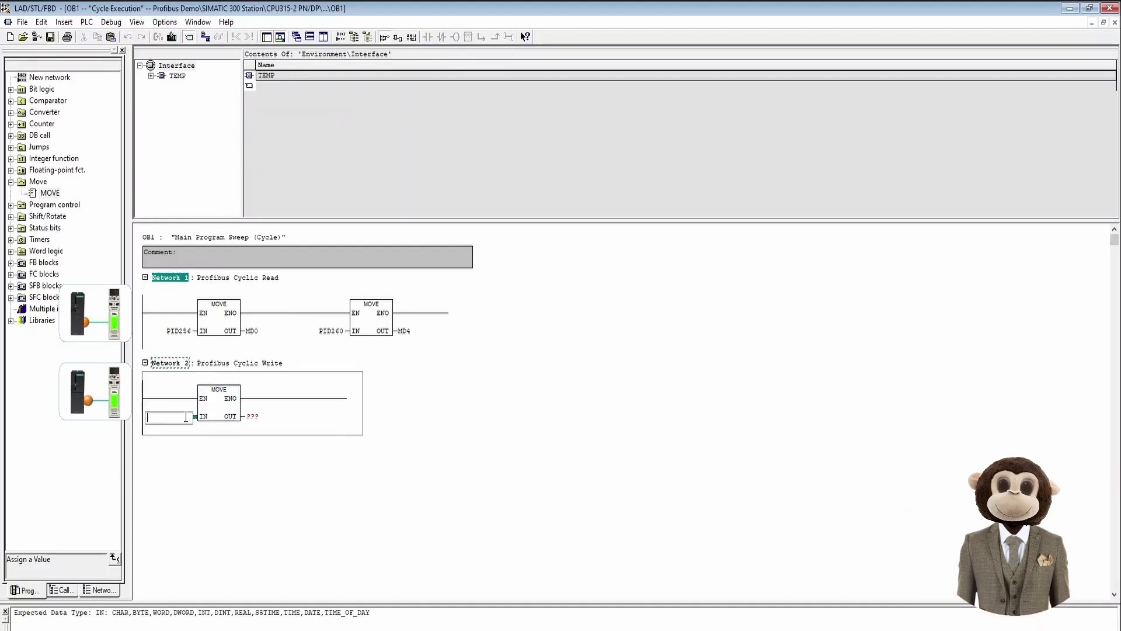
text(MD)
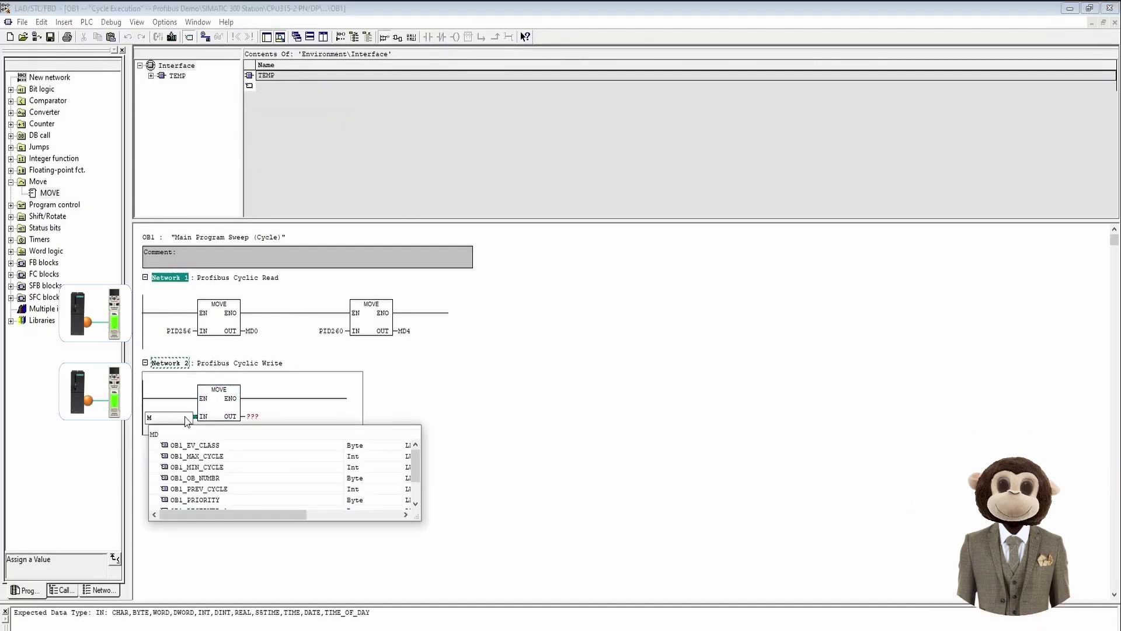
text(8)
key(Return)
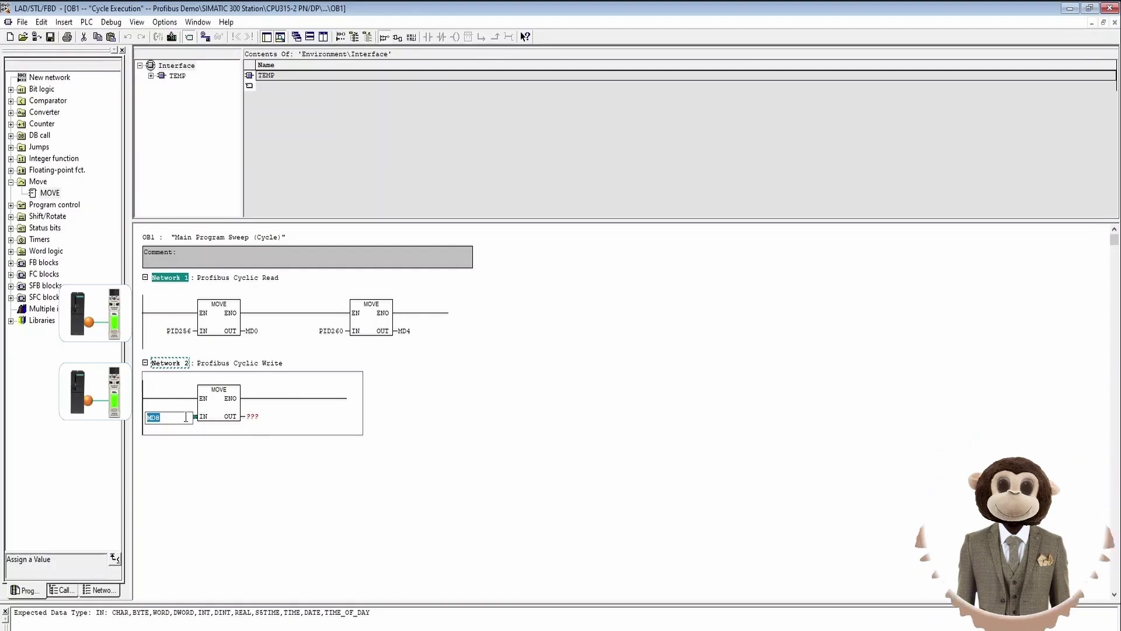
click(257, 416)
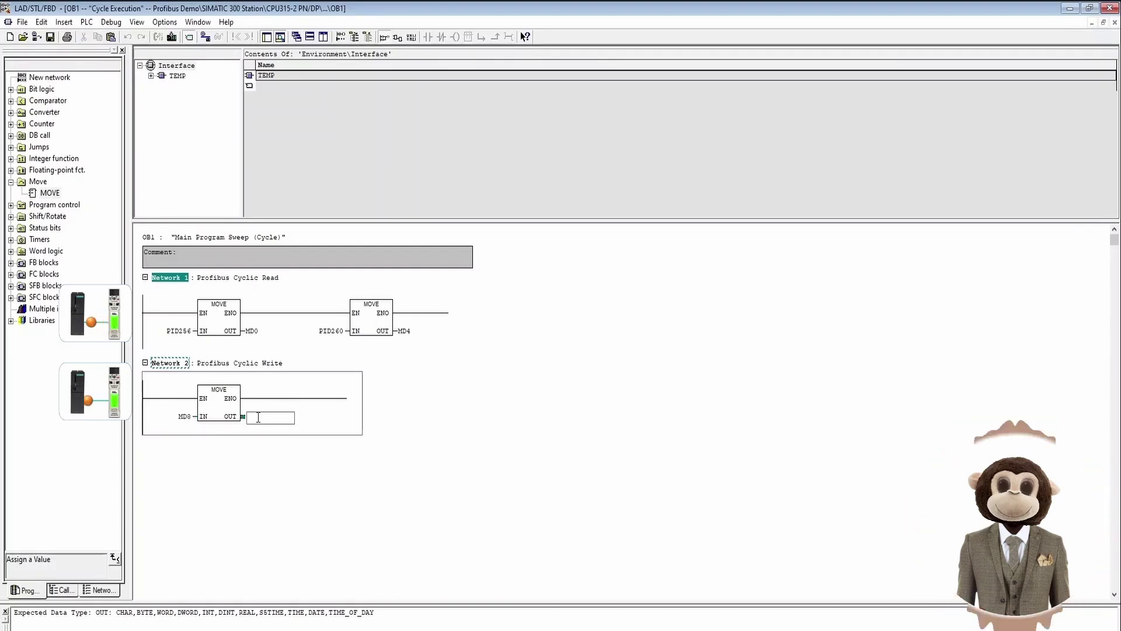
text(PQ)
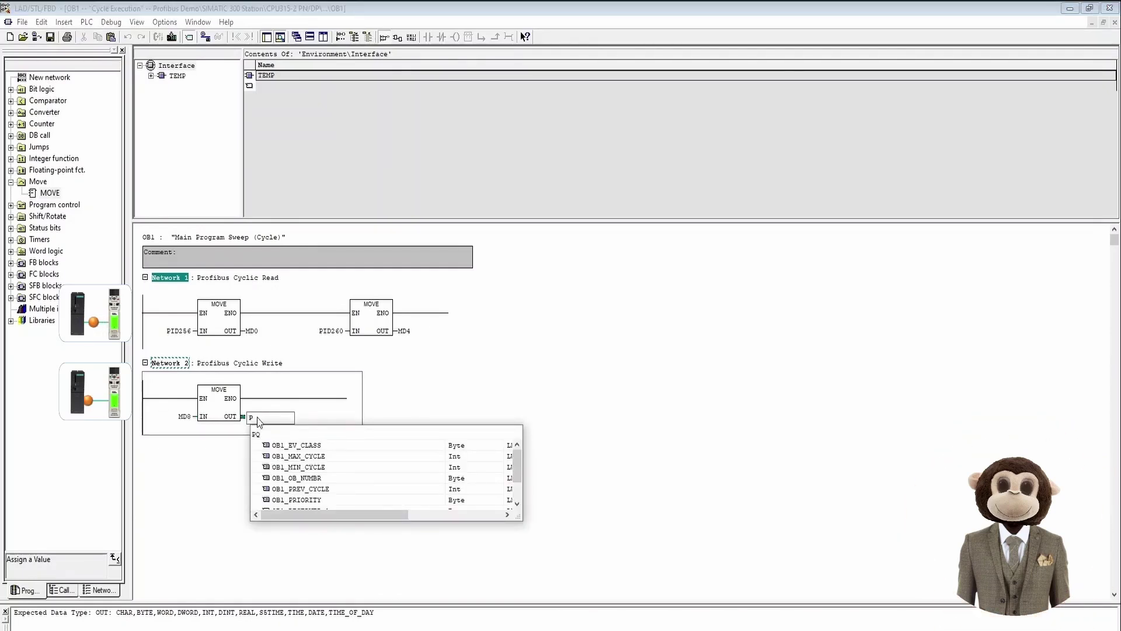
text(D256)
key(Return)
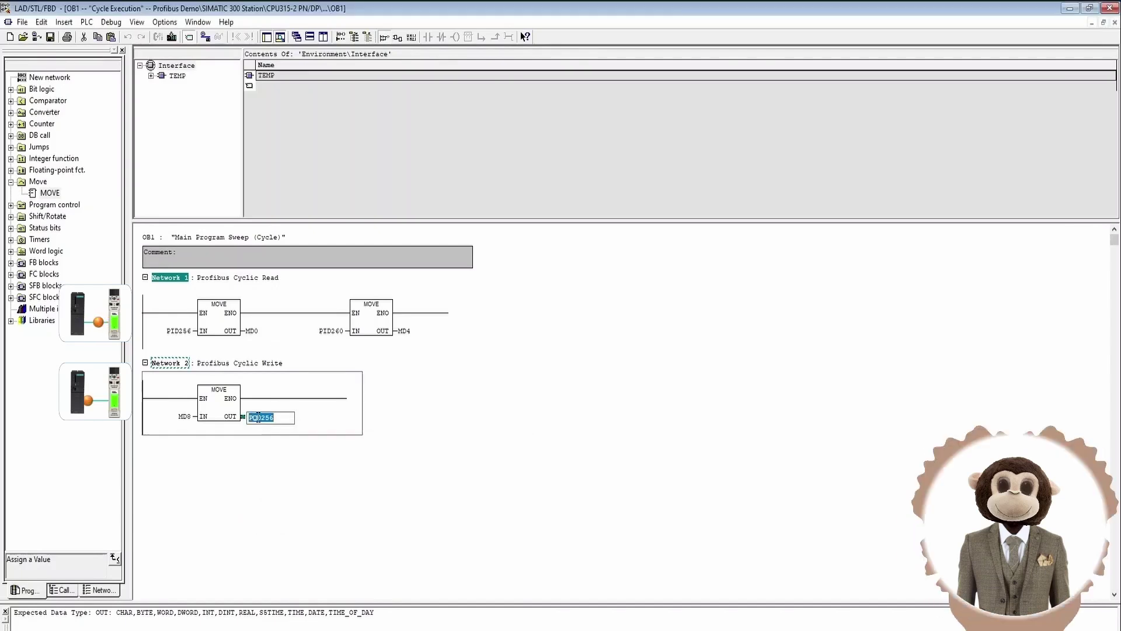
click(322, 417)
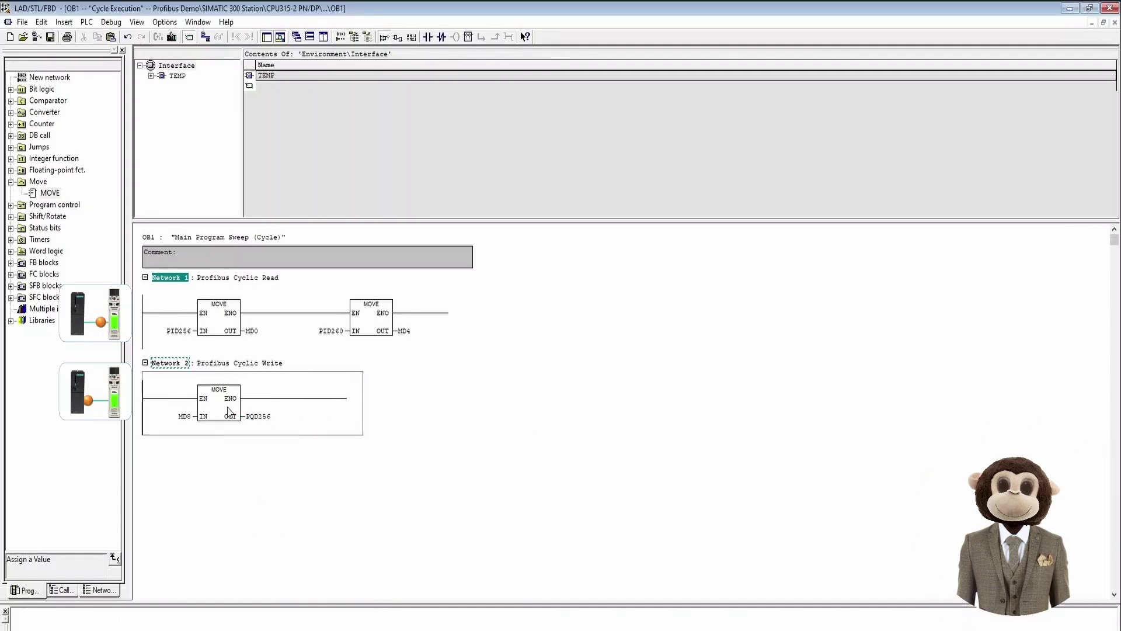
Step: Paste a second MOVE block into Network 2 with MD12 as its input and PQD260 as its output
click(323, 400)
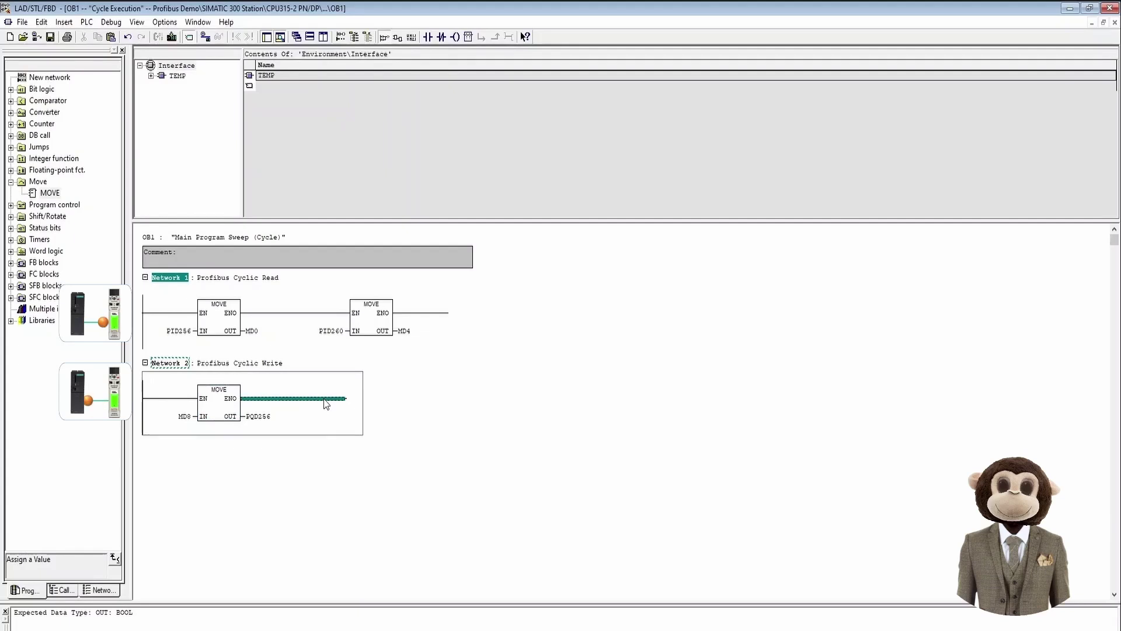
key(ctrl+v)
click(337, 417)
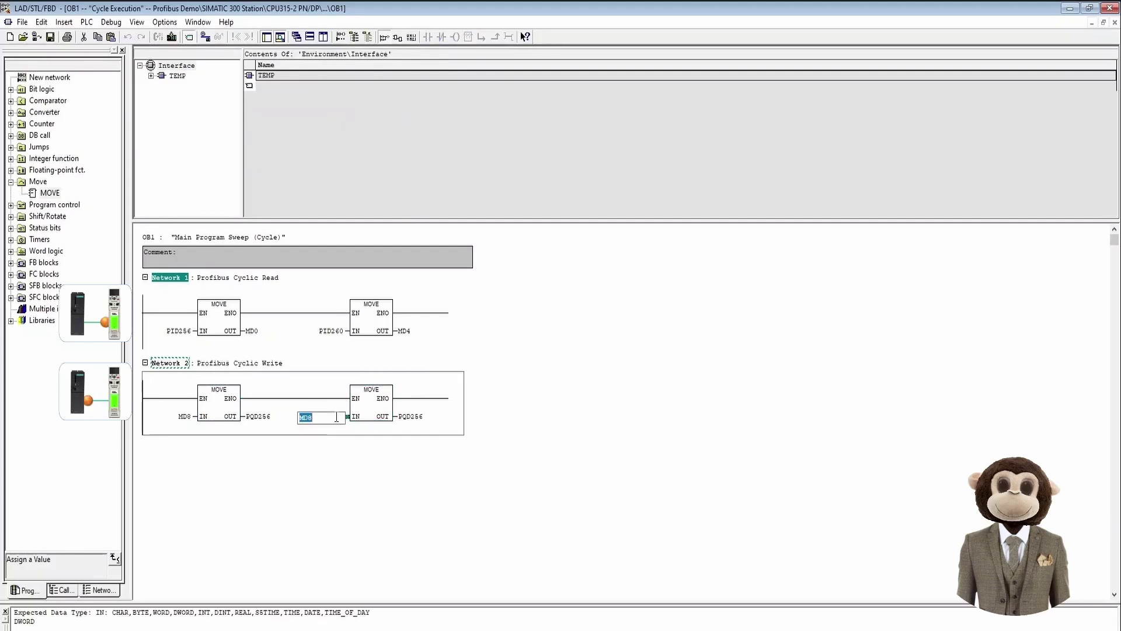
text(MD)
key(Return)
click(411, 418)
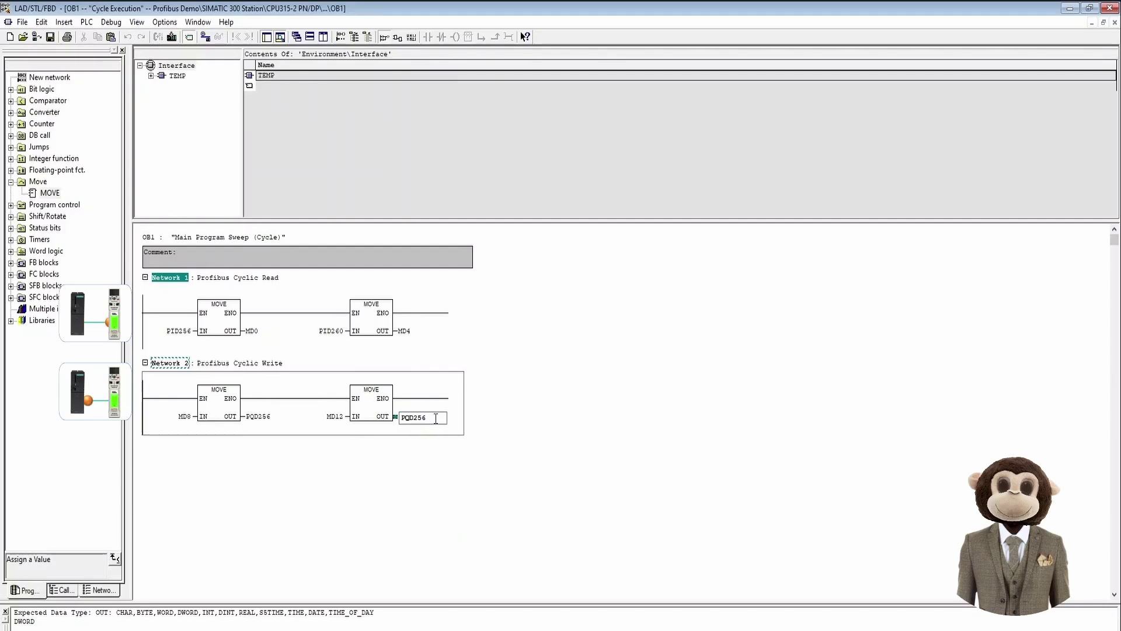
key(BackSpace)
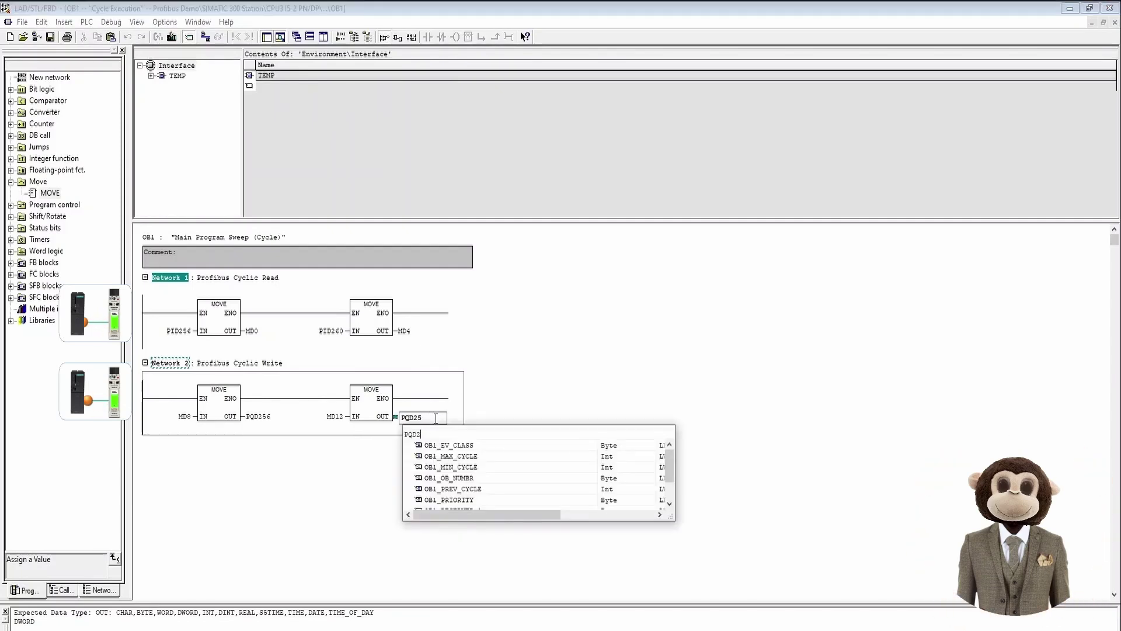
text(0)
key(Return)
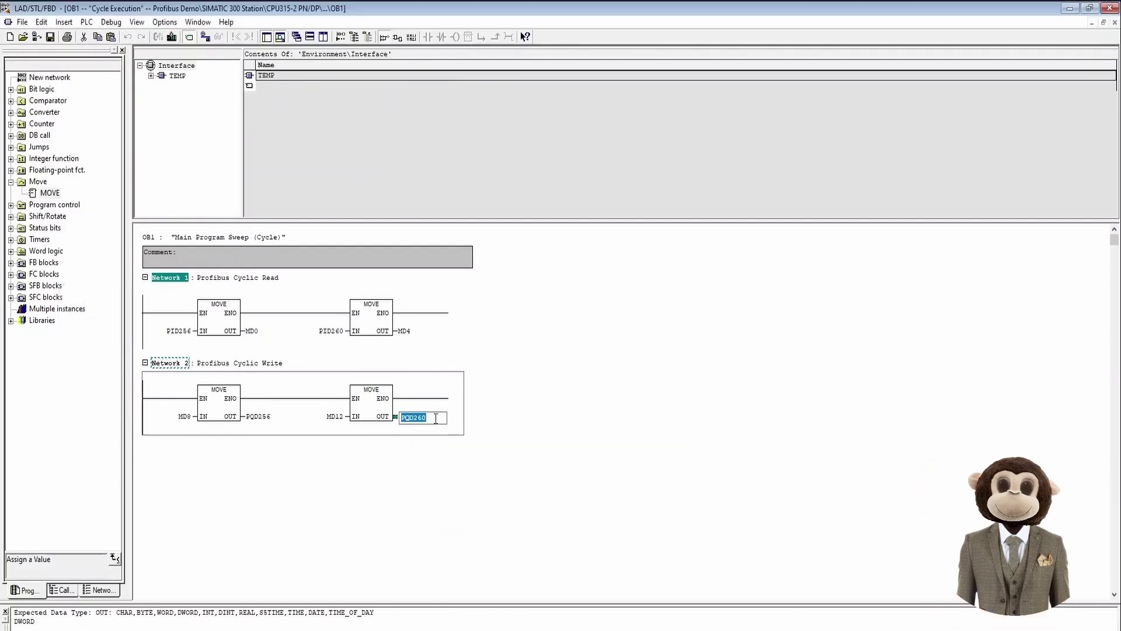
click(598, 392)
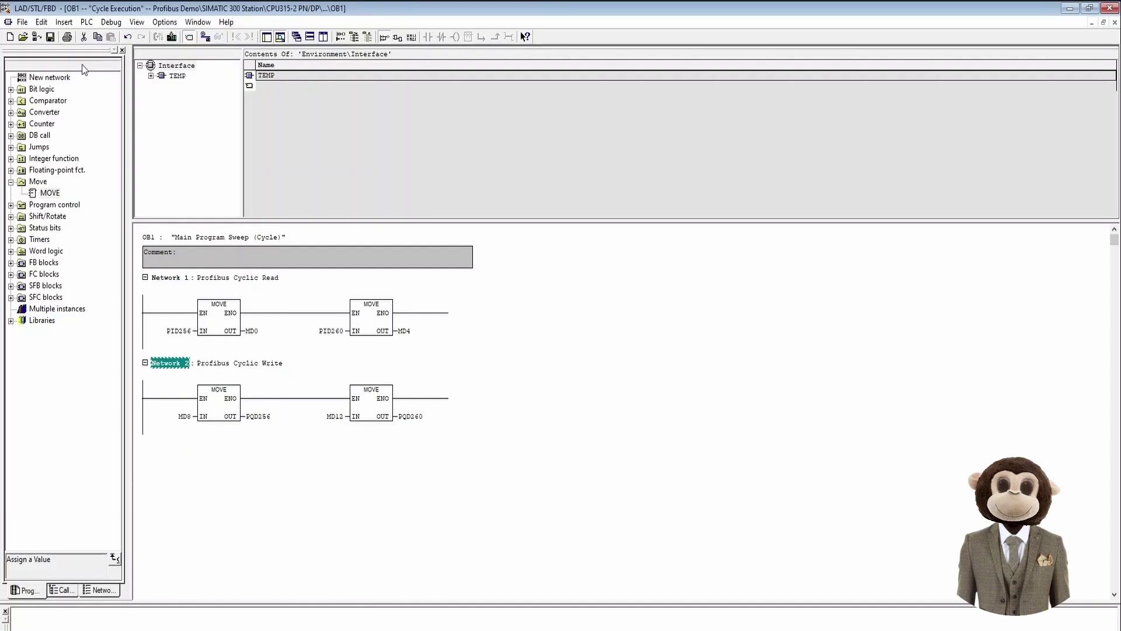
Step: Save OB1 and close the block editor to return to SIMATIC Manager
click(51, 37)
click(1110, 9)
click(125, 63)
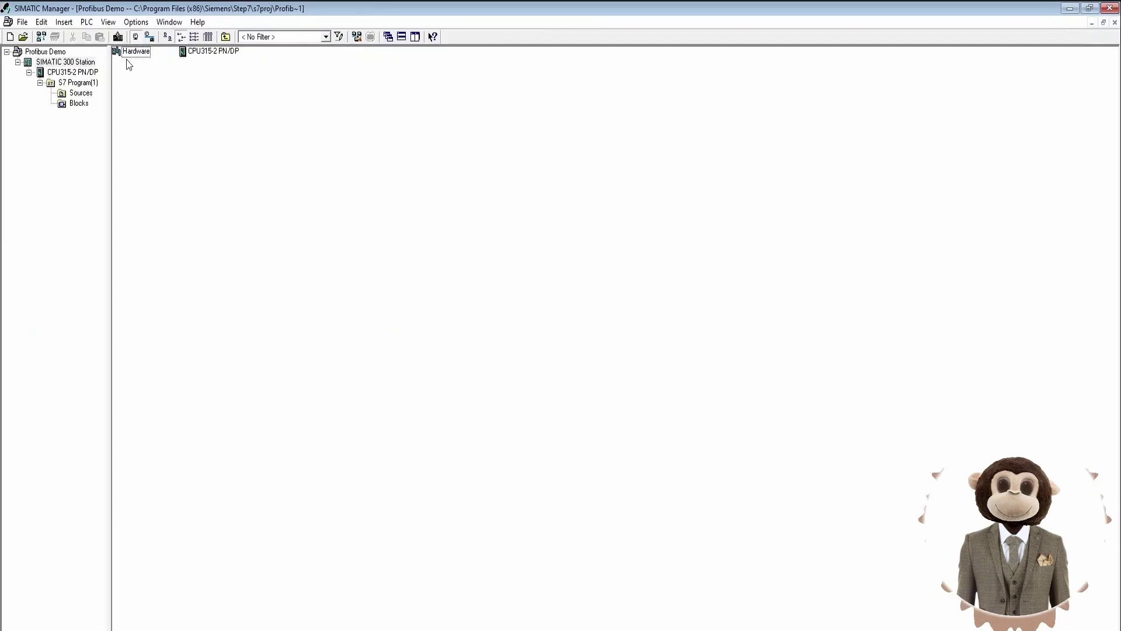
Step: Set the PG/PC interface to the Realtek USB GbE Family Controller.TCPIP.Auto.2 assignment
click(87, 23)
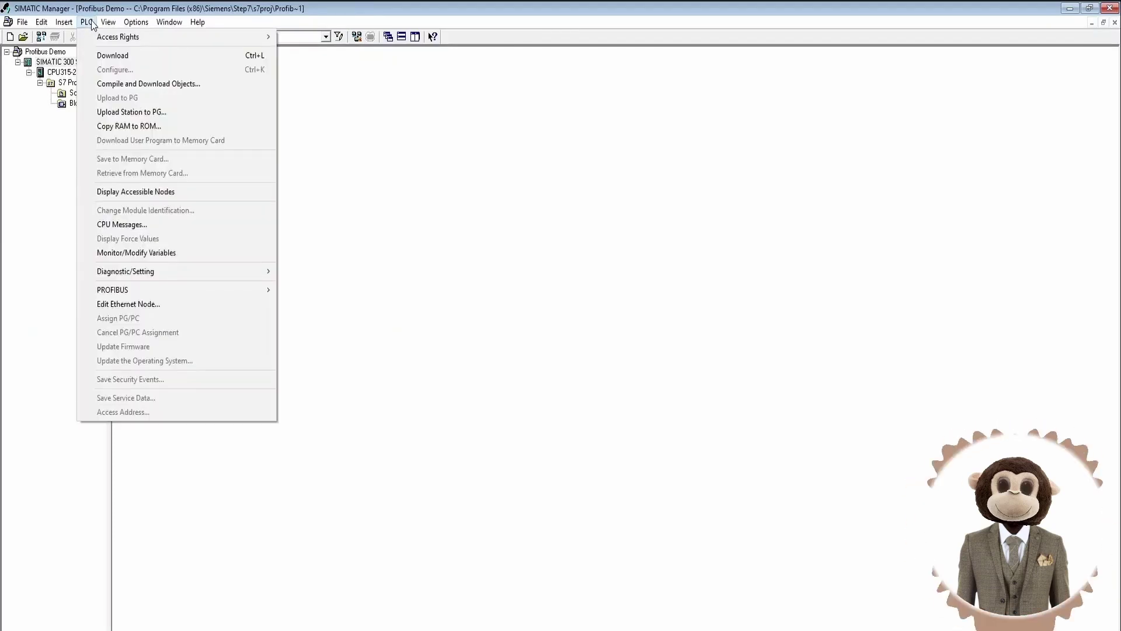
mouse_move(103, 23)
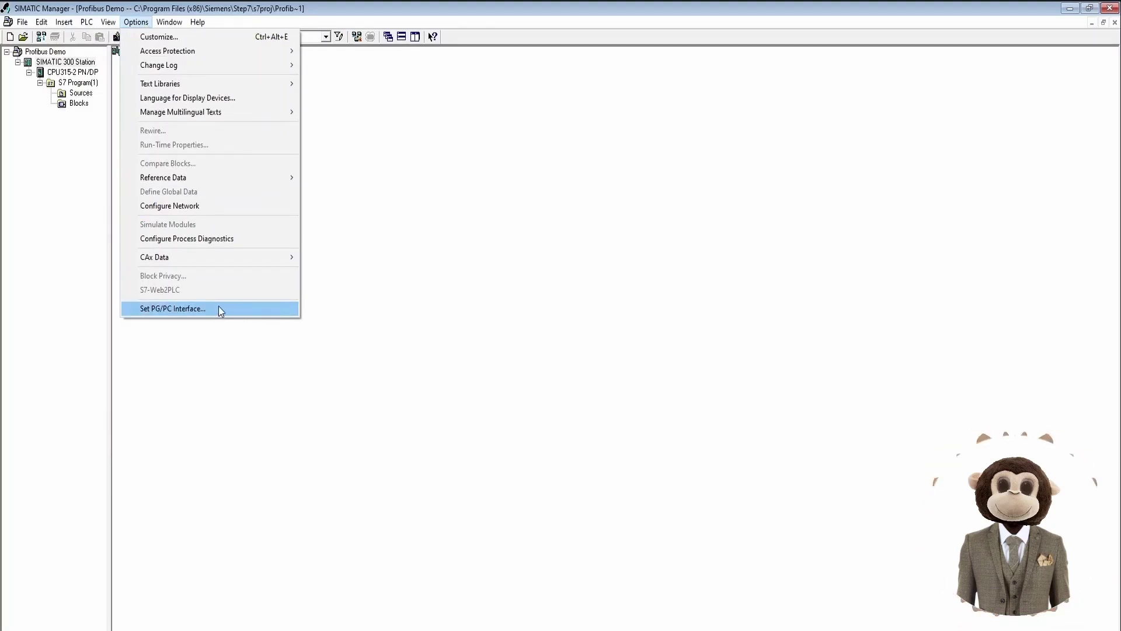
click(226, 310)
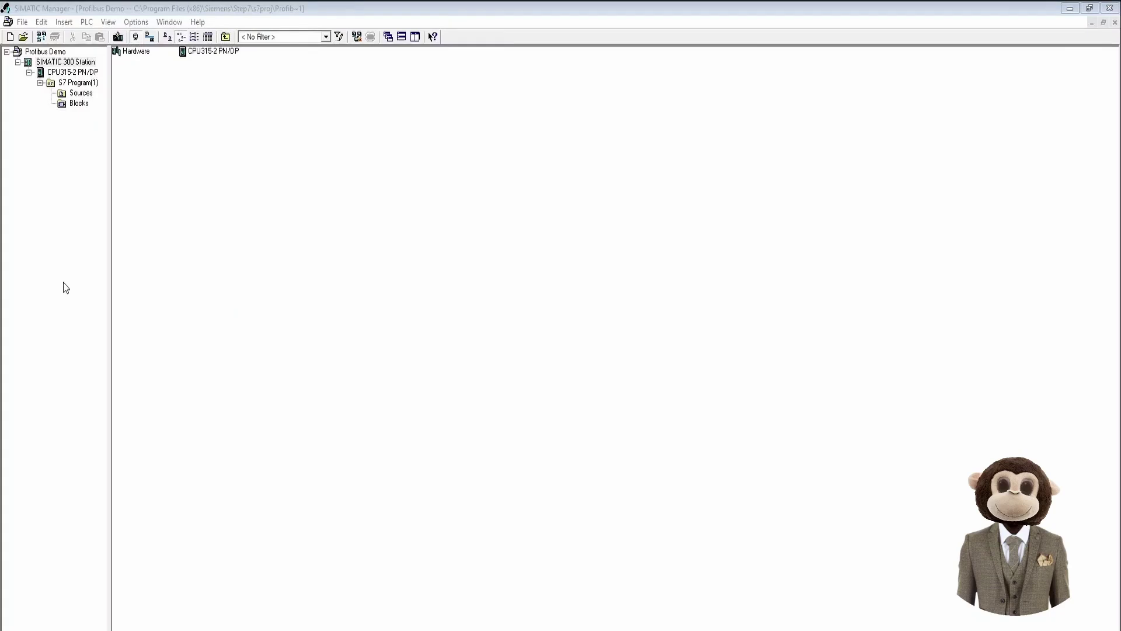
drag(46, 260, 553, 180)
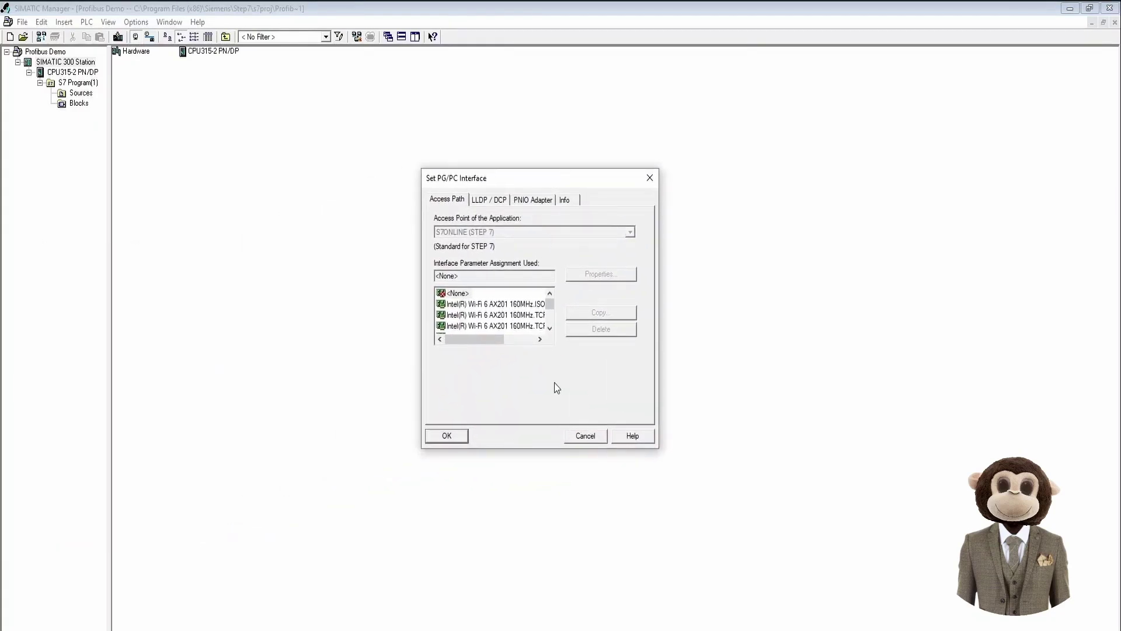
scroll(494, 315, down, 2)
drag(486, 339, 519, 340)
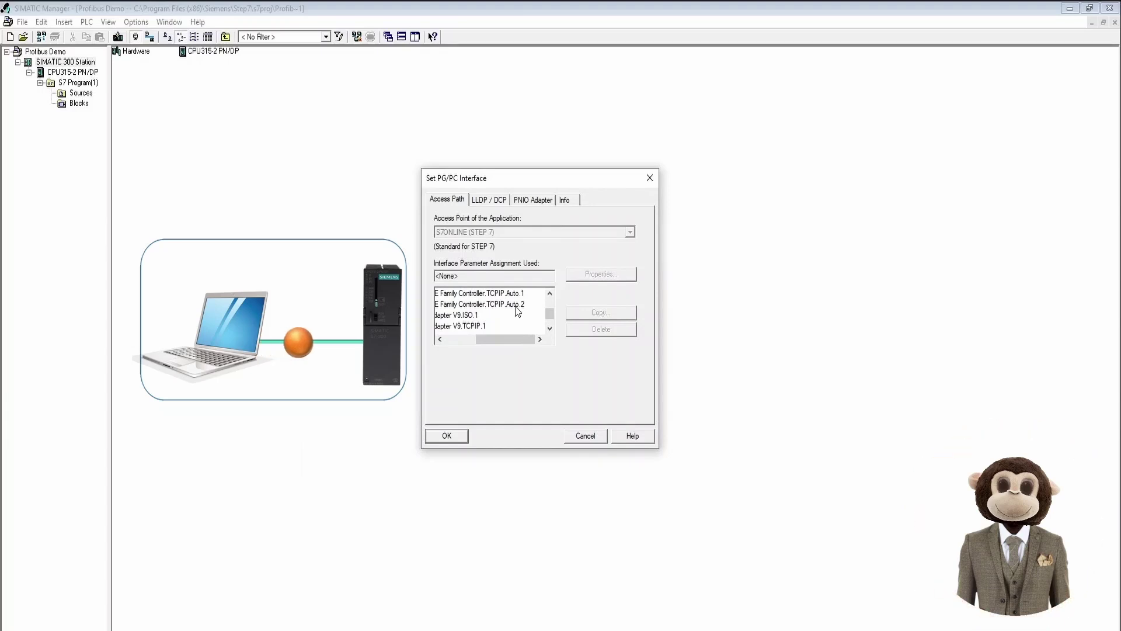
click(517, 311)
click(606, 400)
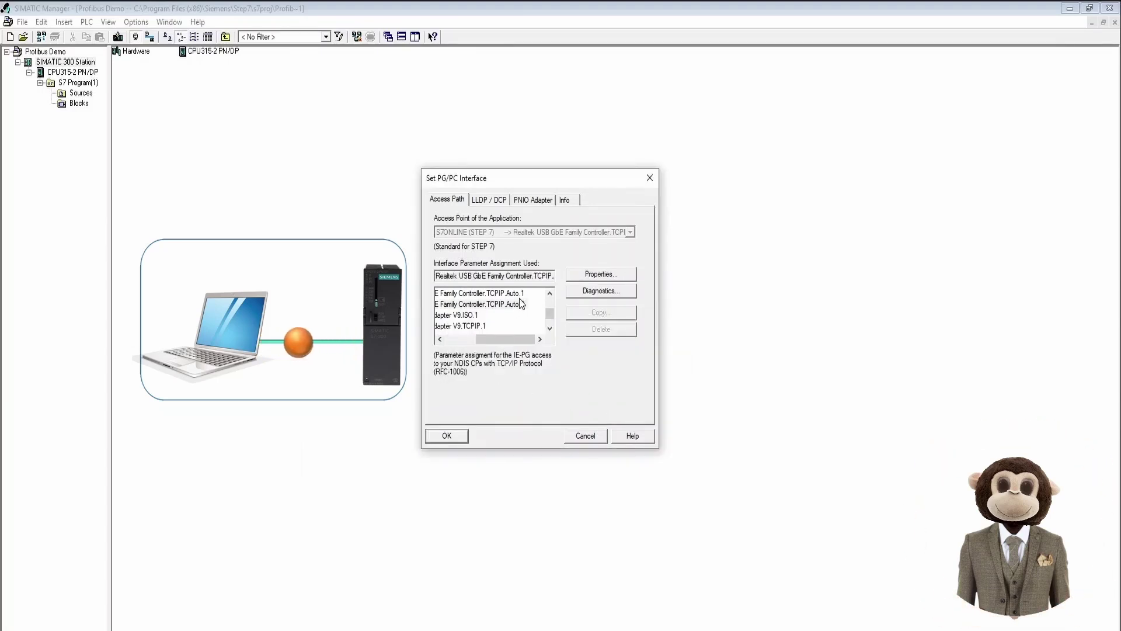
click(455, 436)
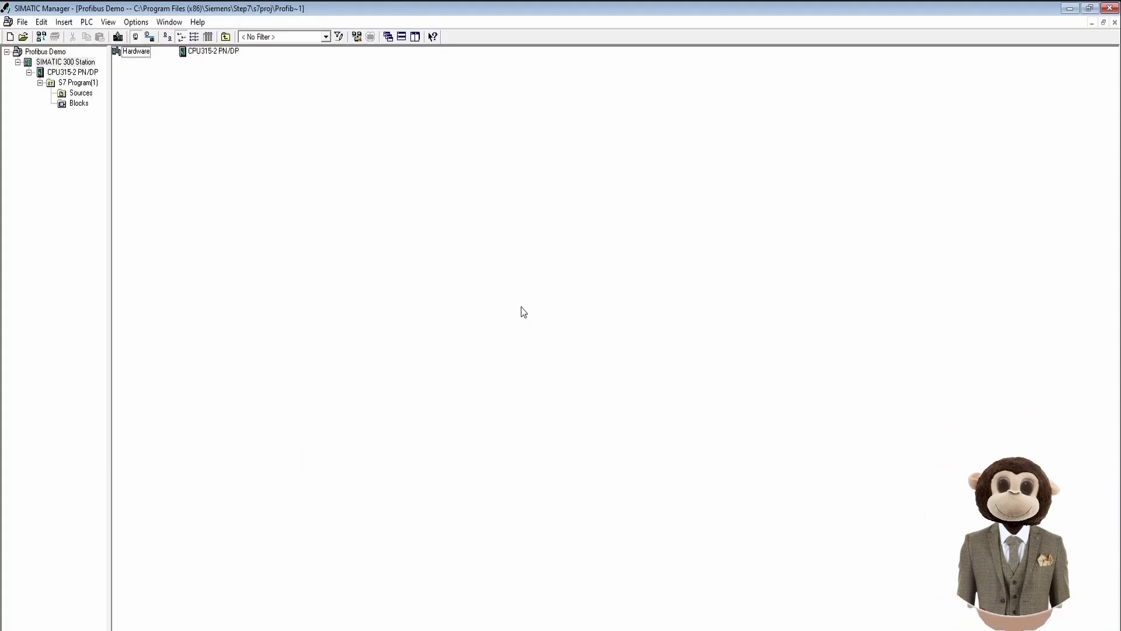
Step: Download the program's blocks to the PLC, overwriting OB1 and replacing the CPU's system data with the offline system data
click(86, 103)
click(176, 110)
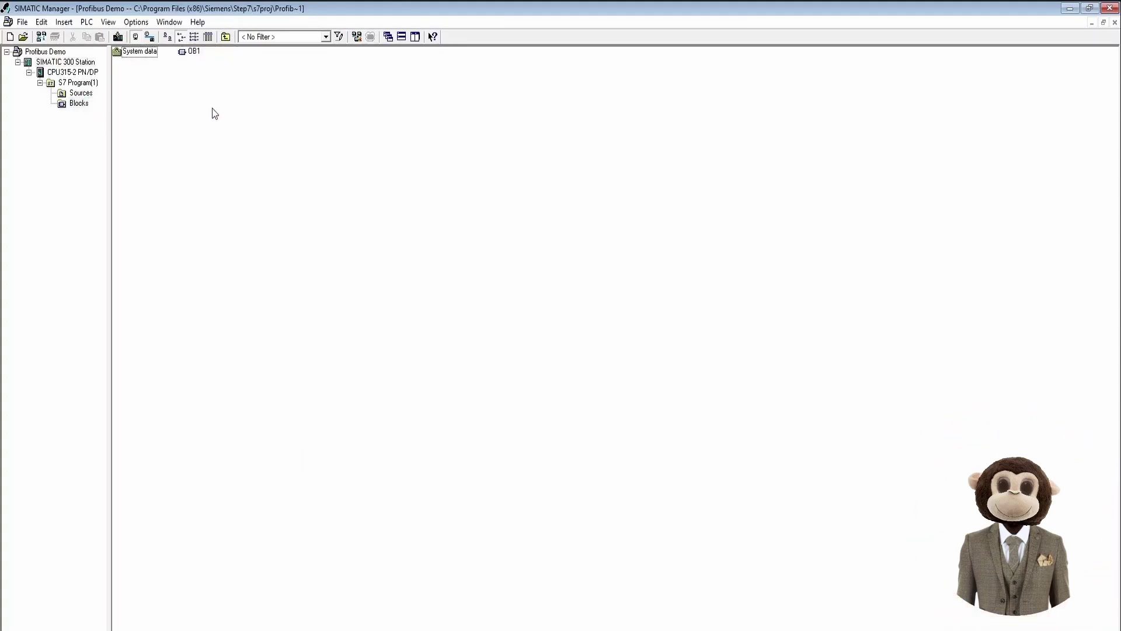
click(120, 36)
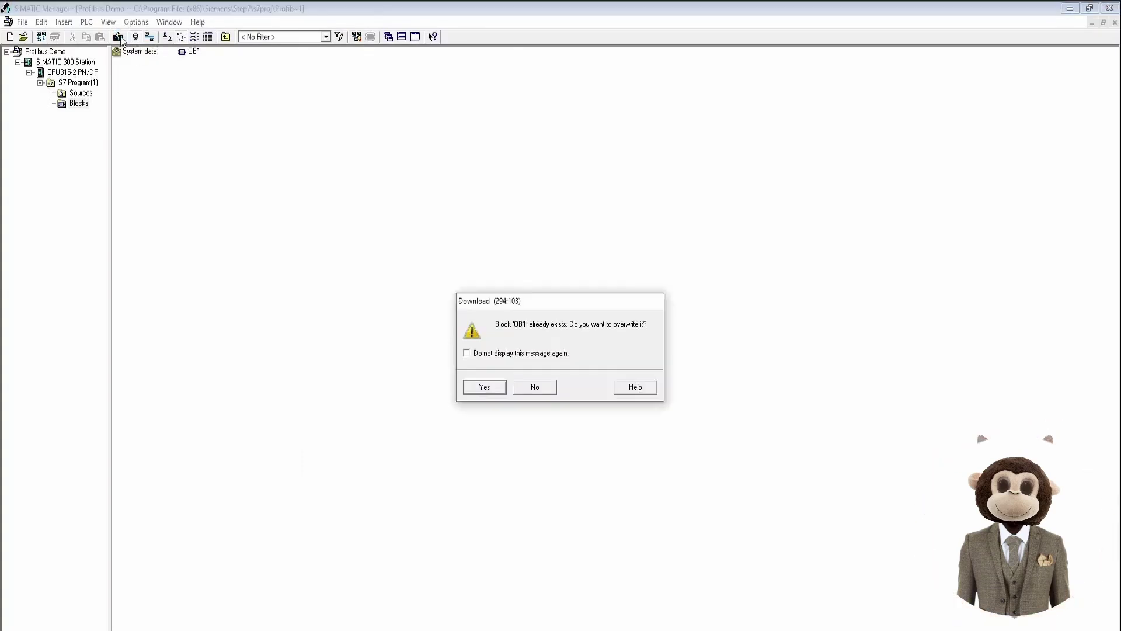
click(483, 388)
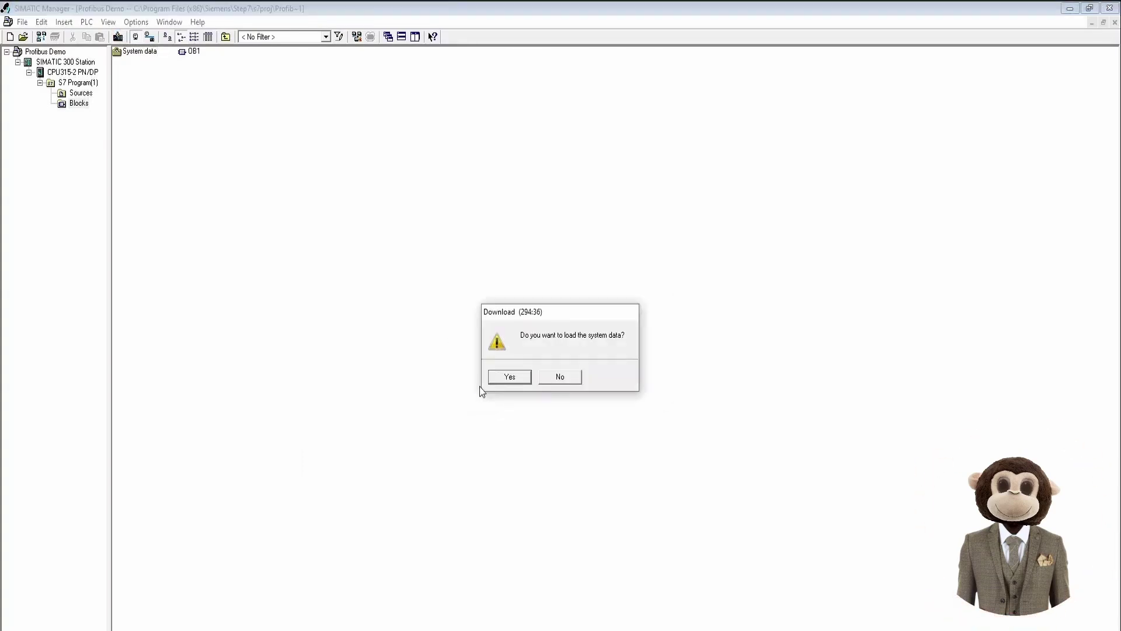
click(507, 378)
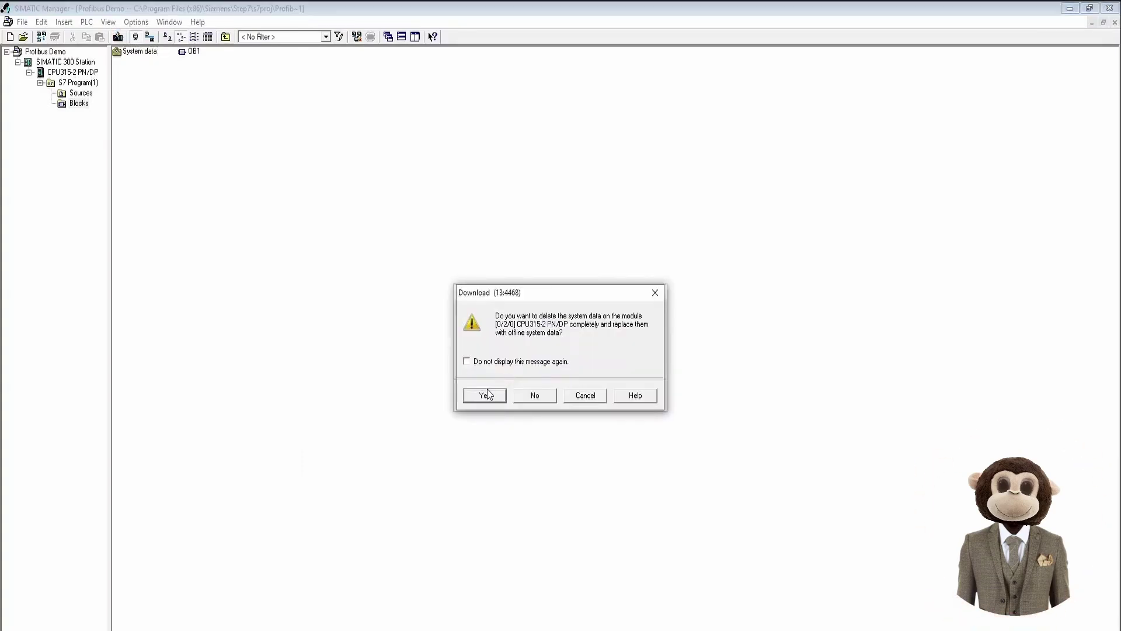
click(487, 393)
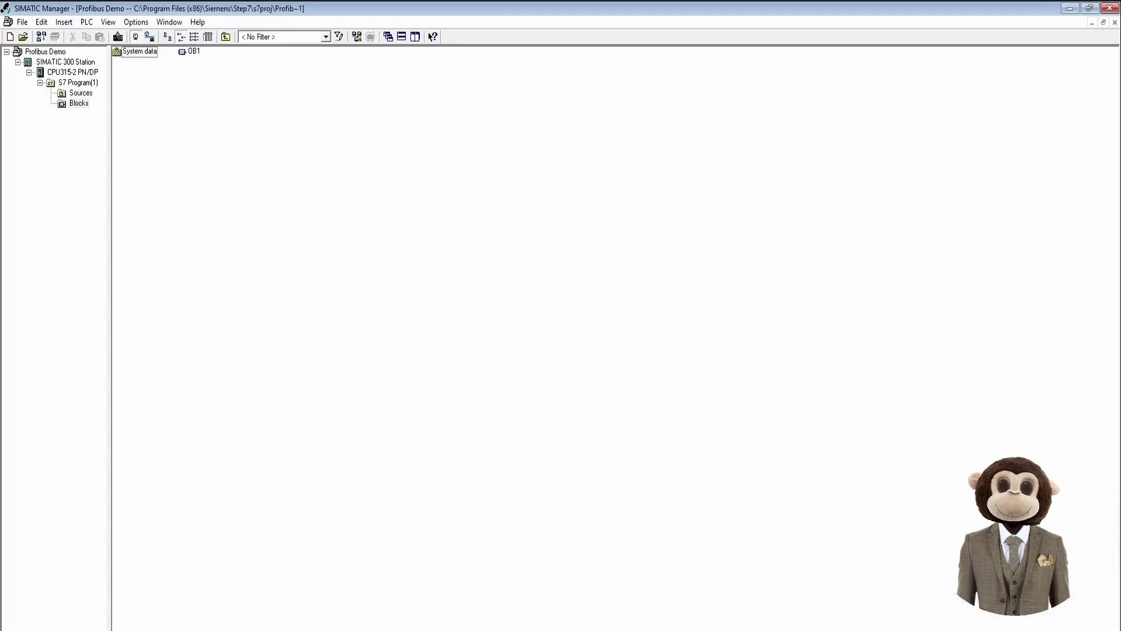
Step: Insert a new variable table with the symbolic name VAT_1 into the Blocks folder
right_click(265, 171)
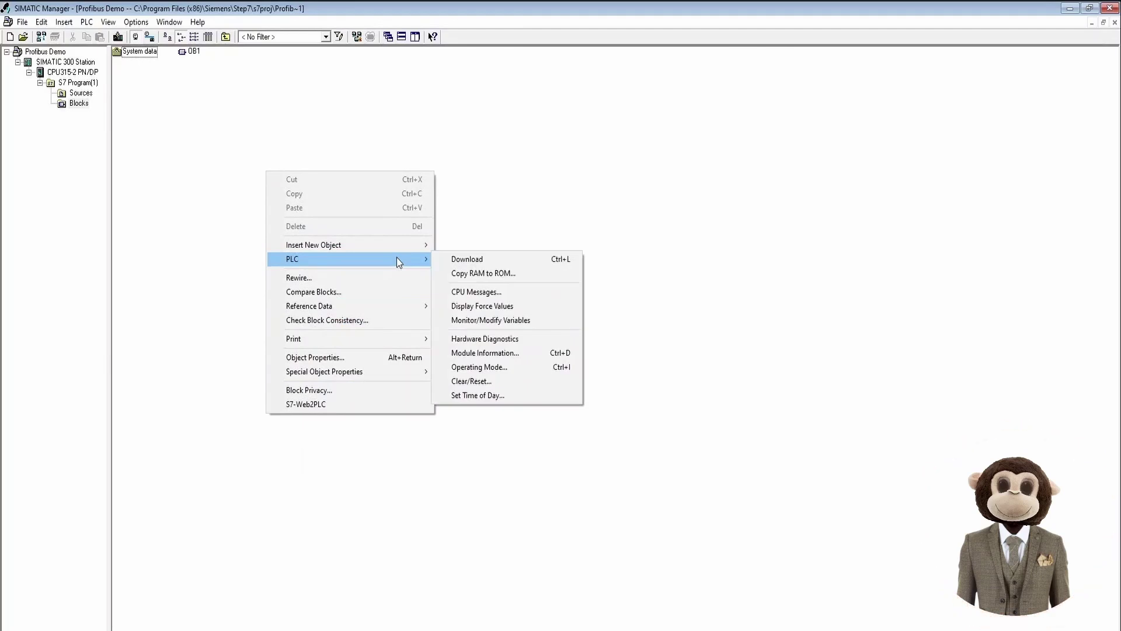
mouse_move(411, 244)
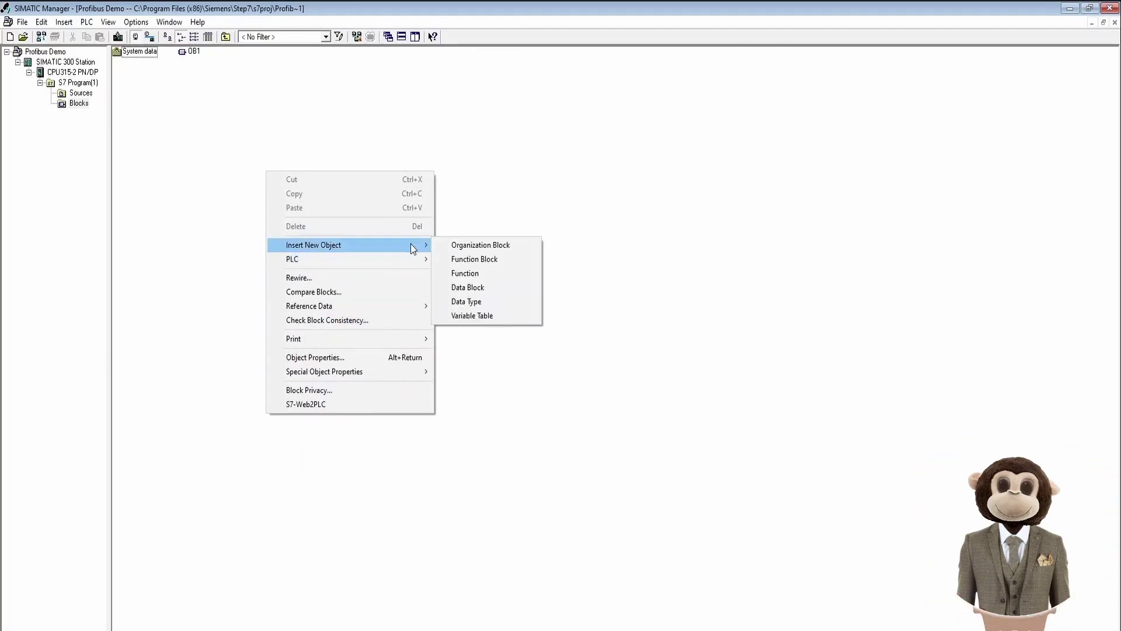
click(494, 316)
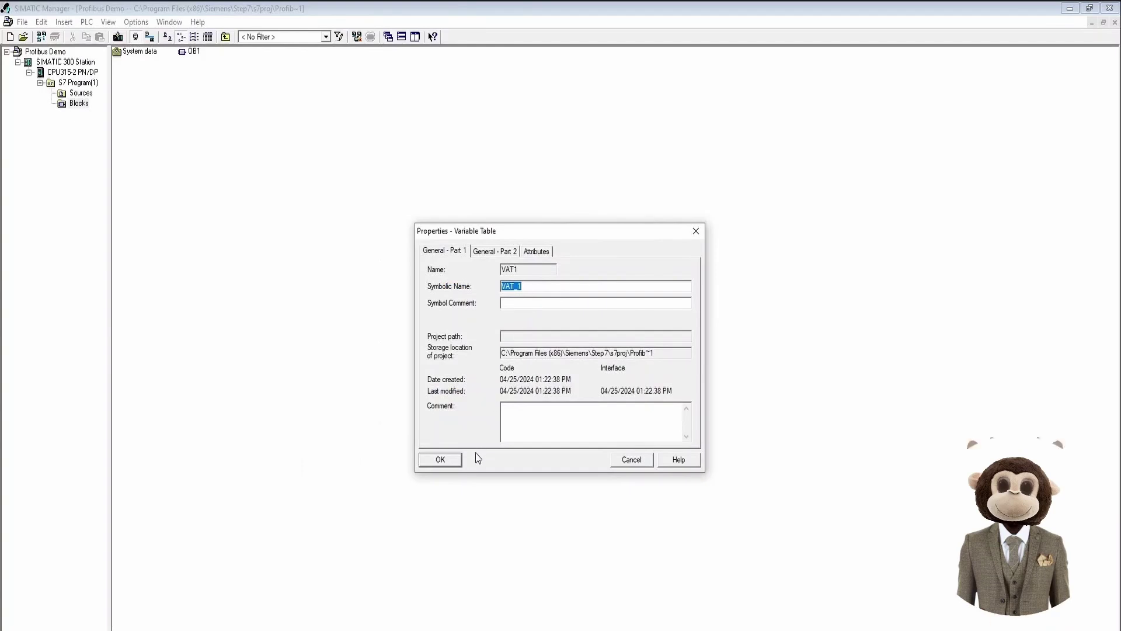
click(450, 461)
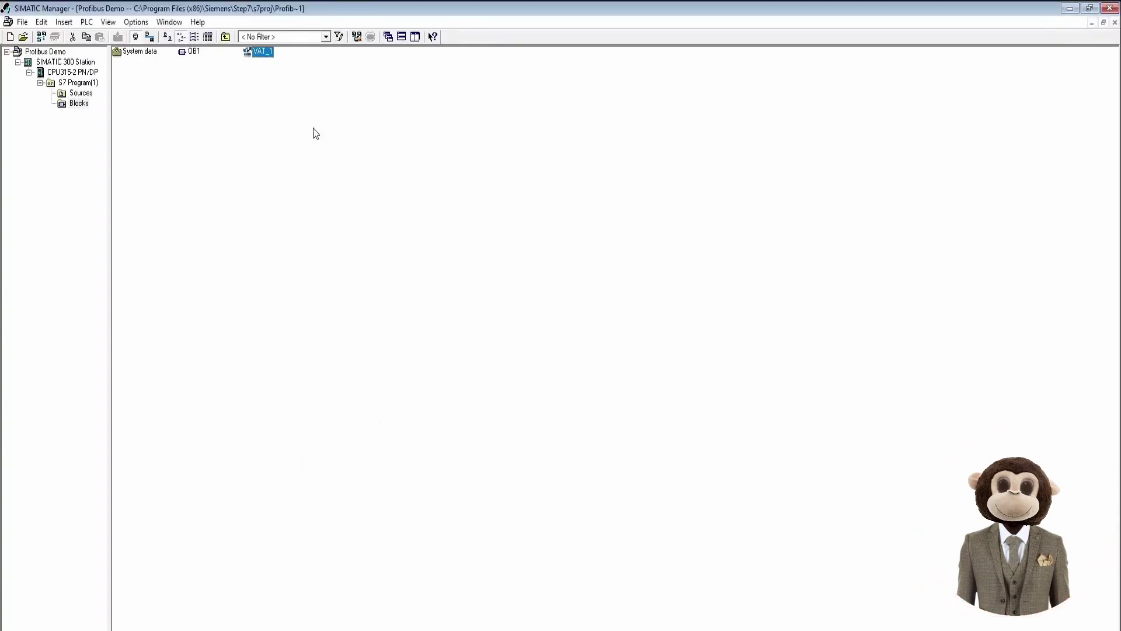
Step: Open OB1 to review the MOVE block addresses in the cyclic read and write networks, and close the block editor
double_click(194, 51)
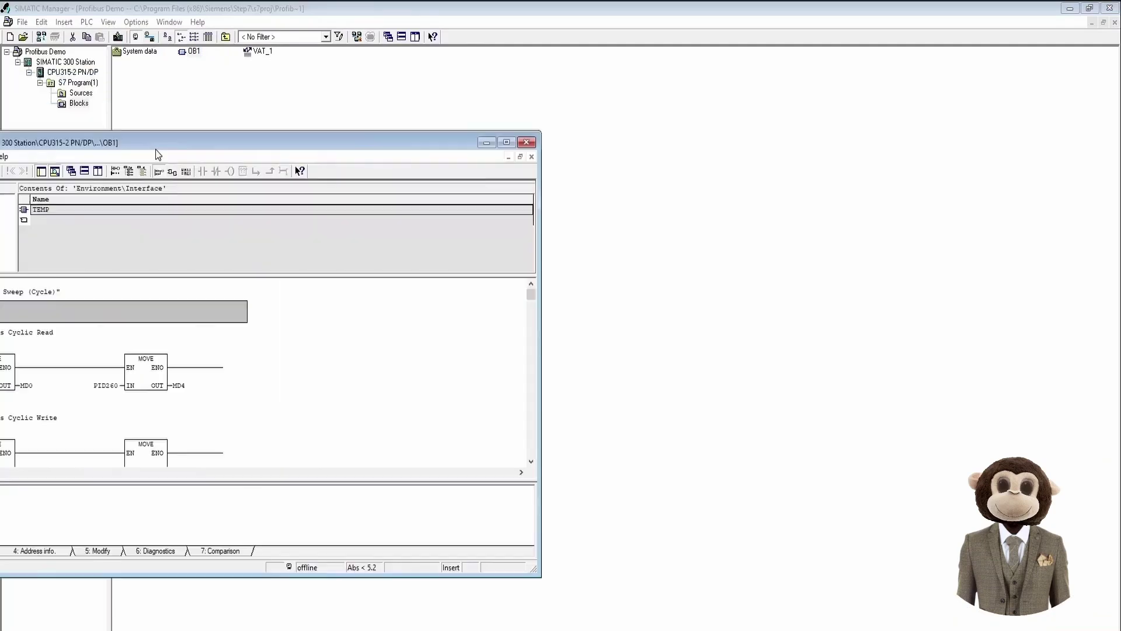
scroll(567, 334, down, 1)
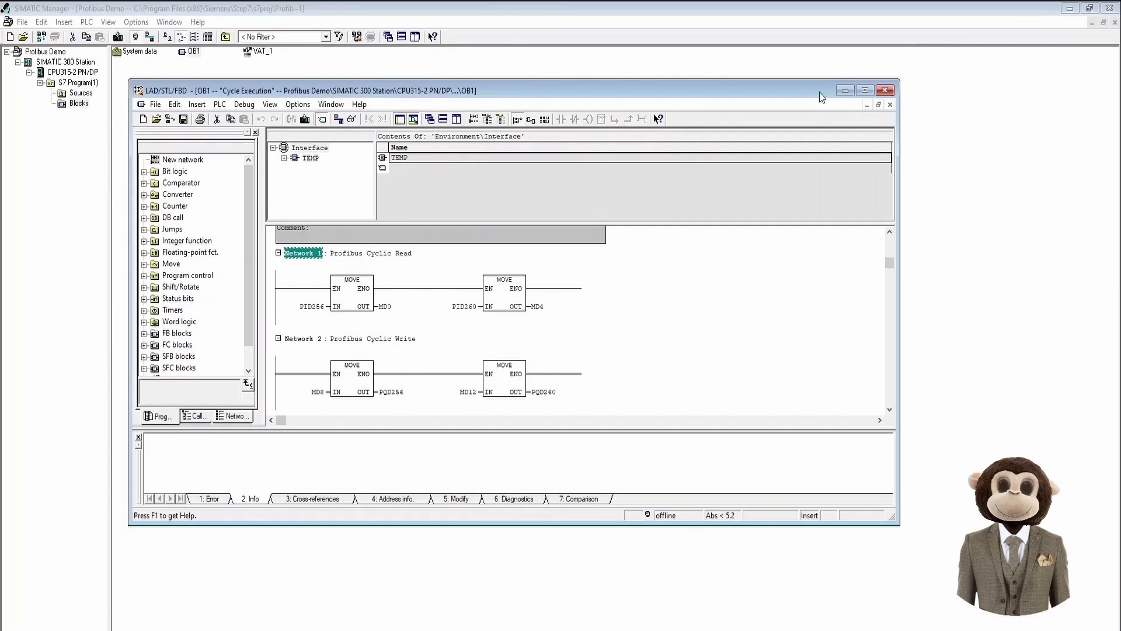
key(alt+F4)
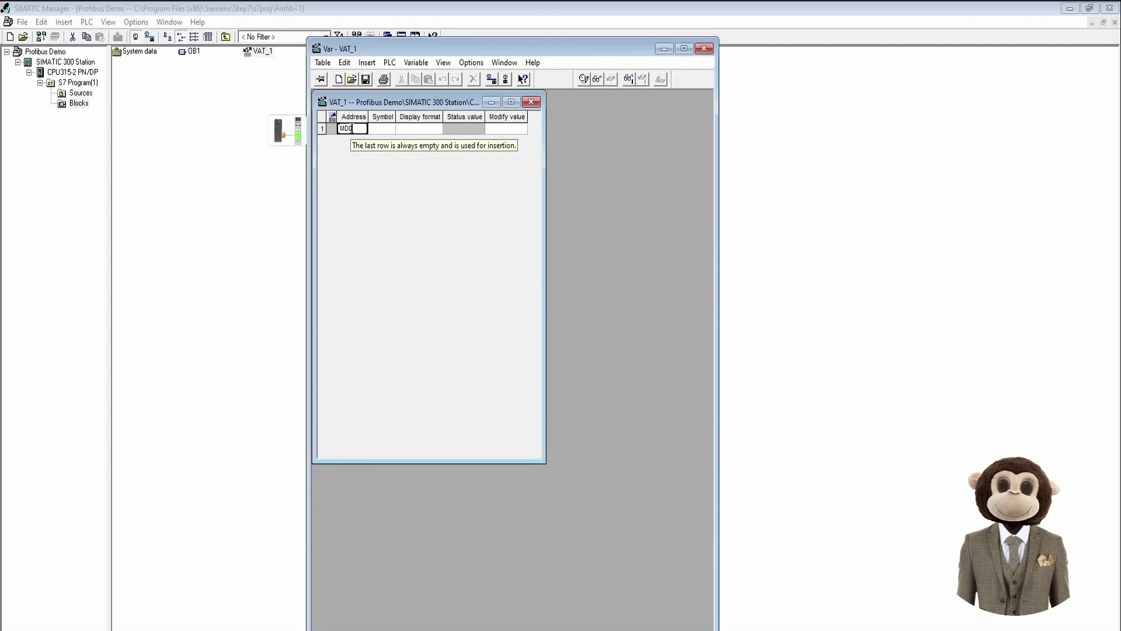
Step: Enter the addresses MD0, MD4, MD8 and MD12 as rows in the VAT_1 variable table
key(Return)
text(MD )
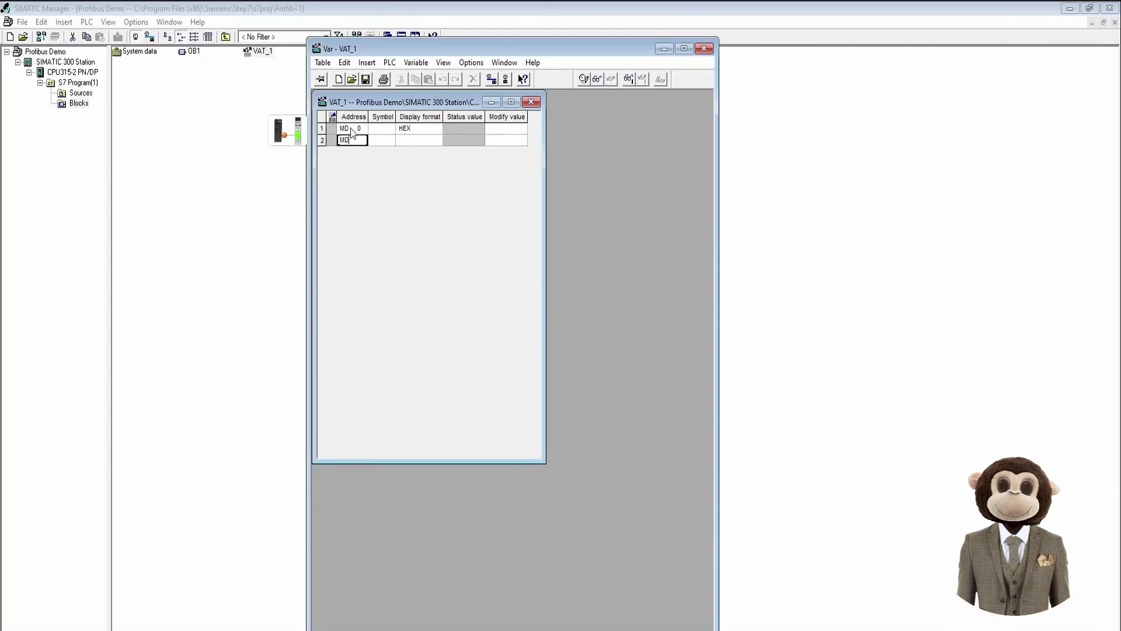
text(4)
key(Return)
text(MD )
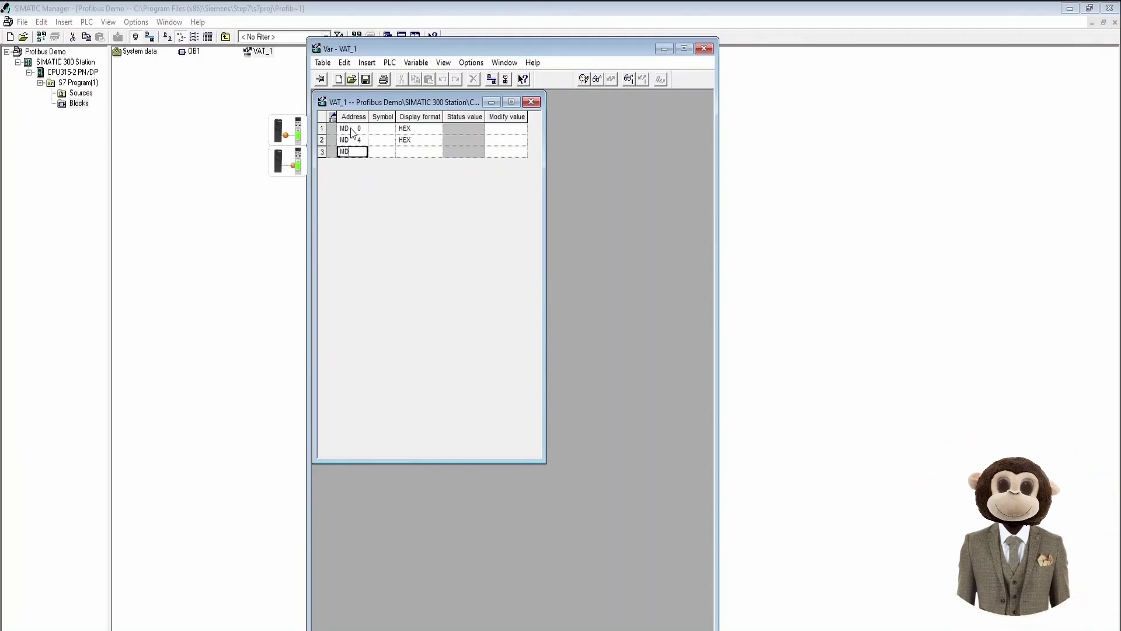
text(8)
key(Return)
text(MD12)
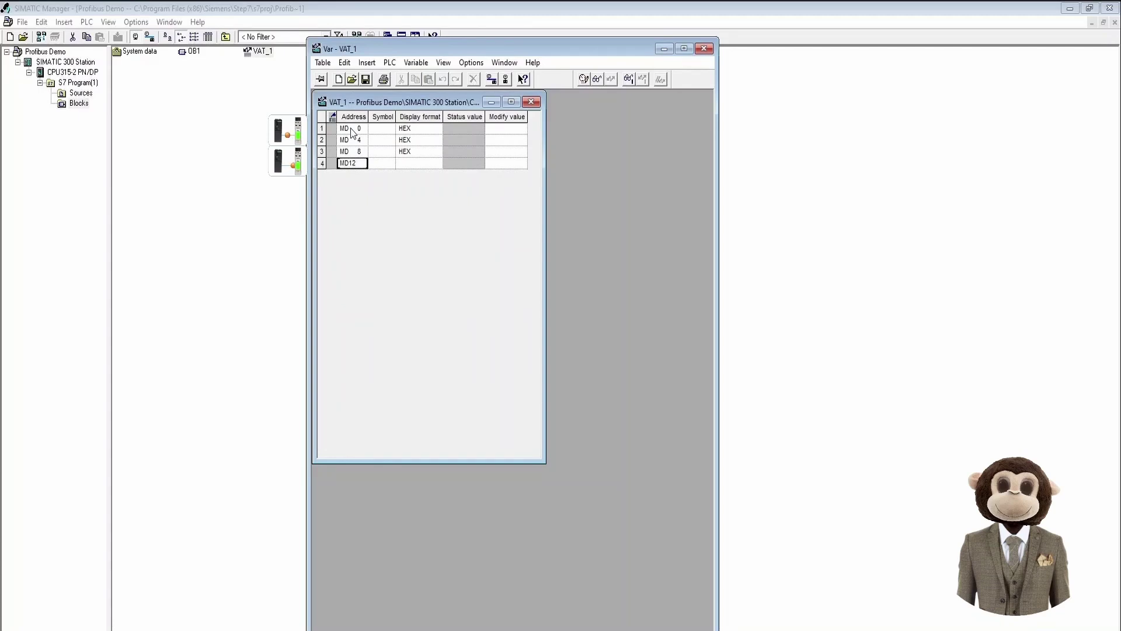
key(Return)
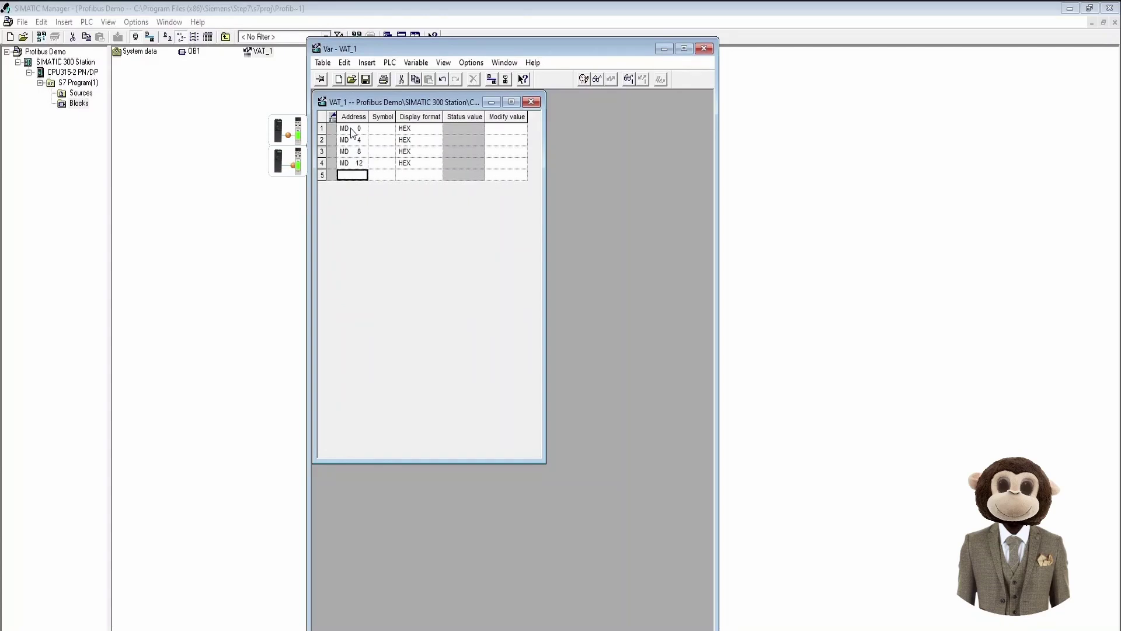
Step: Set the display format of MD0, MD4, MD8 and MD12 to Decimal
click(426, 128)
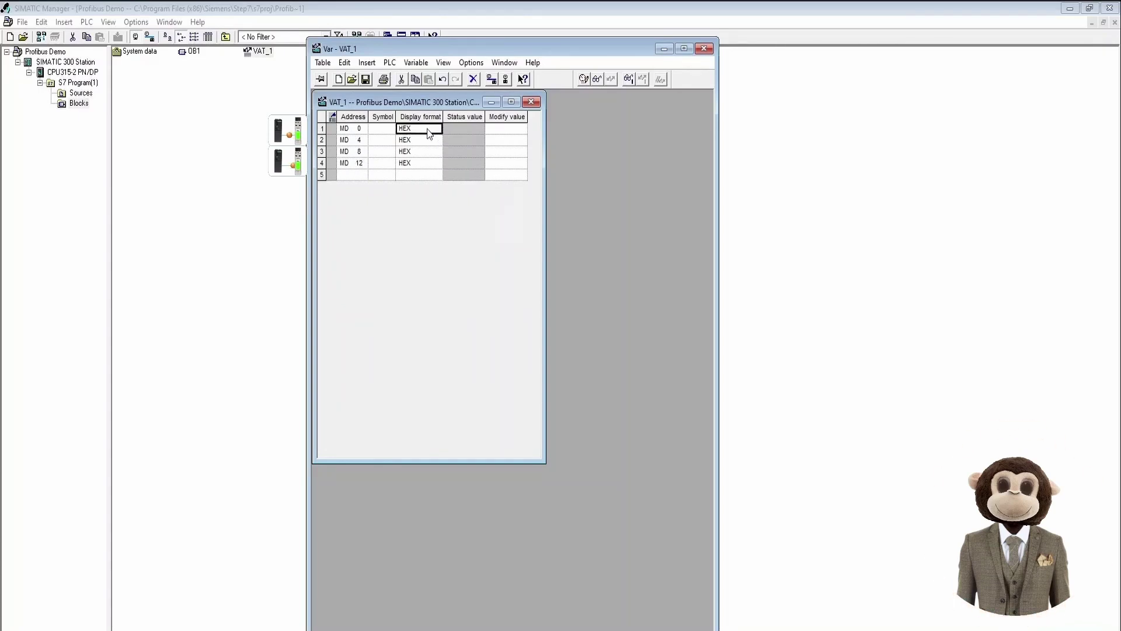
right_click(427, 128)
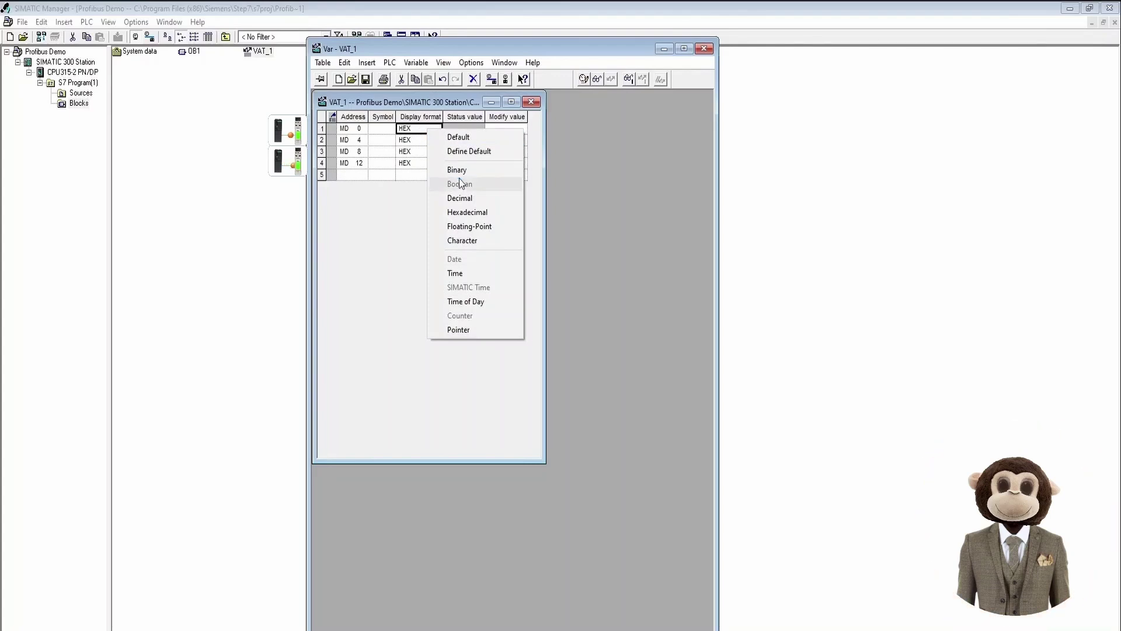
click(483, 198)
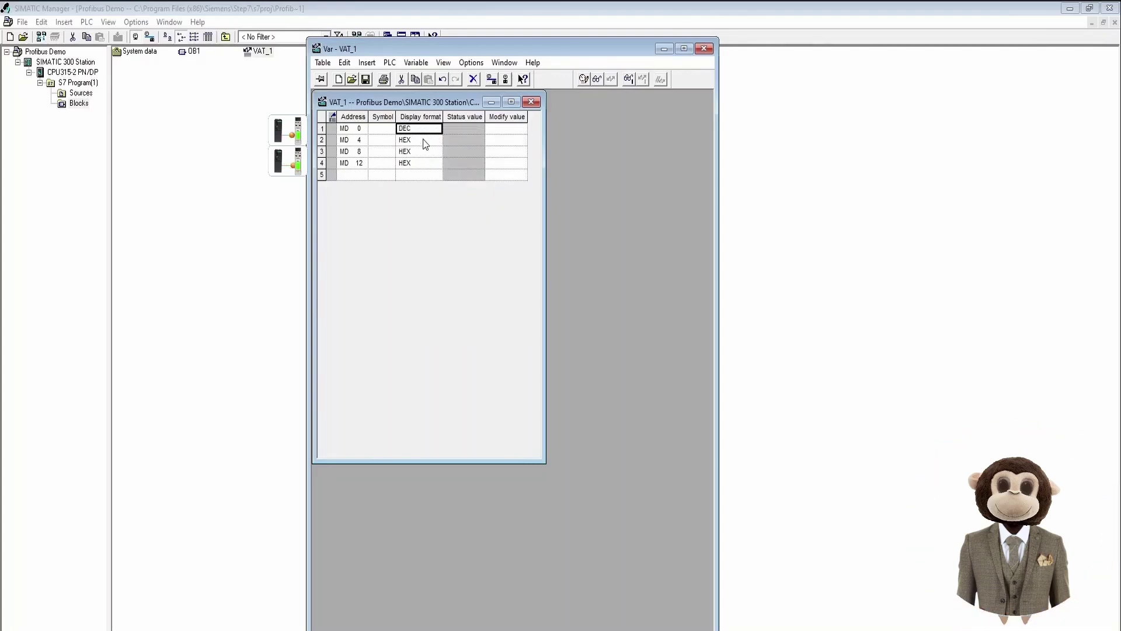
shift+click(425, 168)
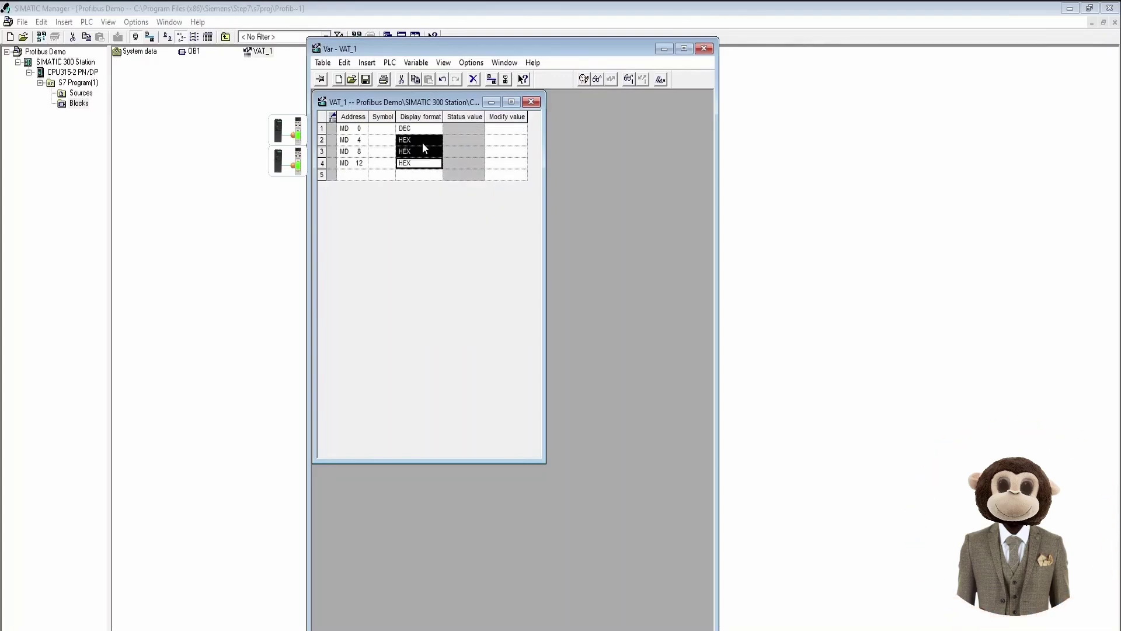
right_click(422, 140)
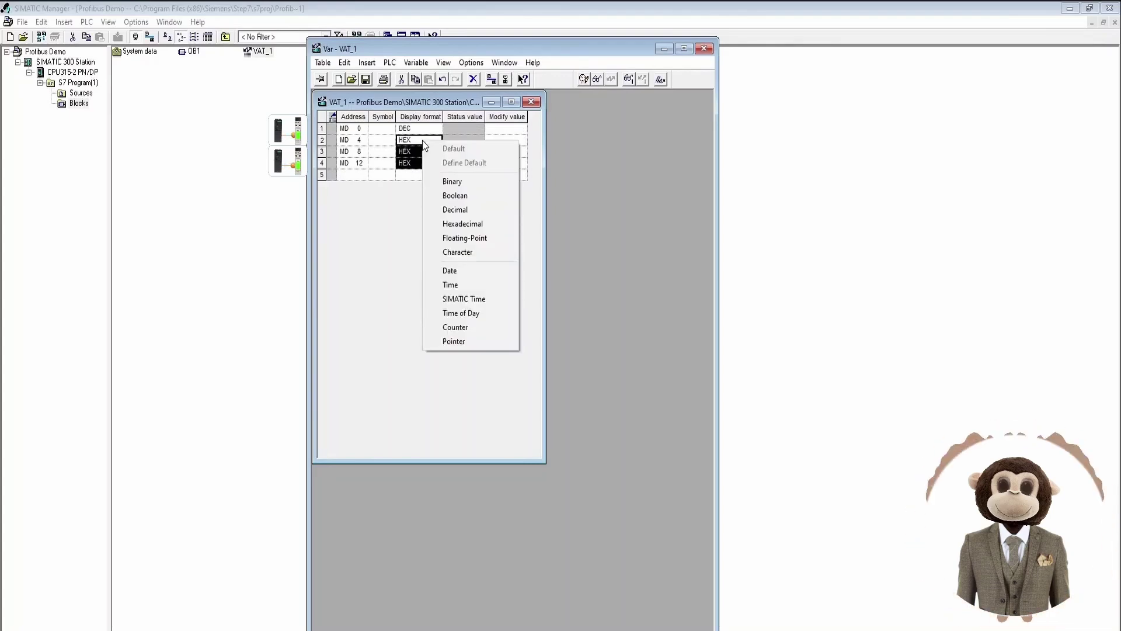
click(474, 210)
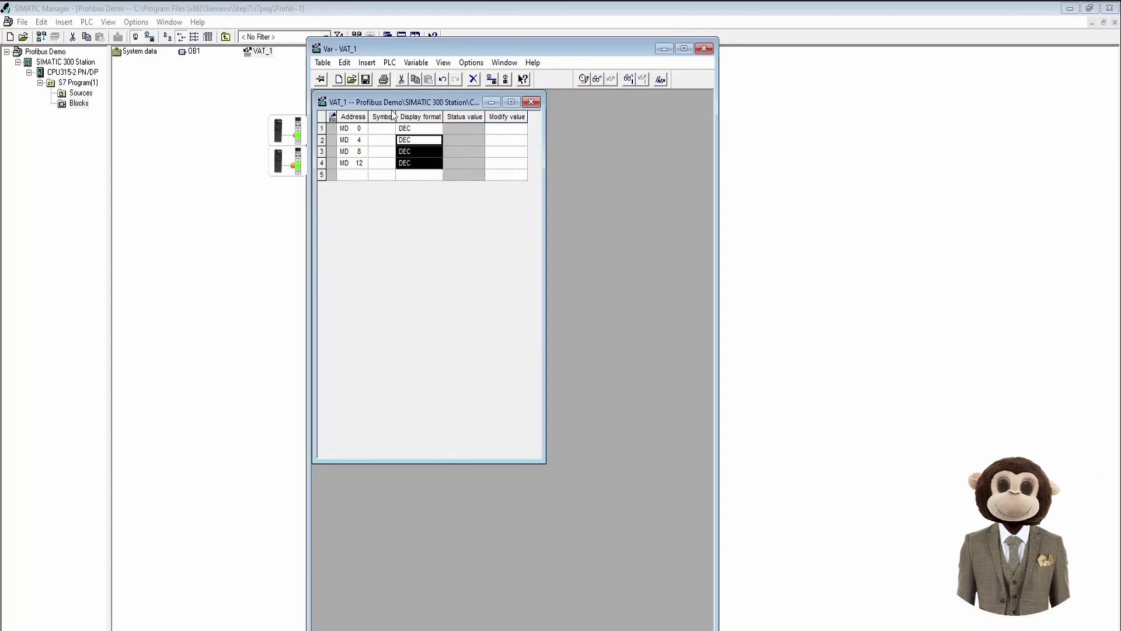
Step: Save VAT_1, start monitoring its variables online, and move the table window aside
click(366, 80)
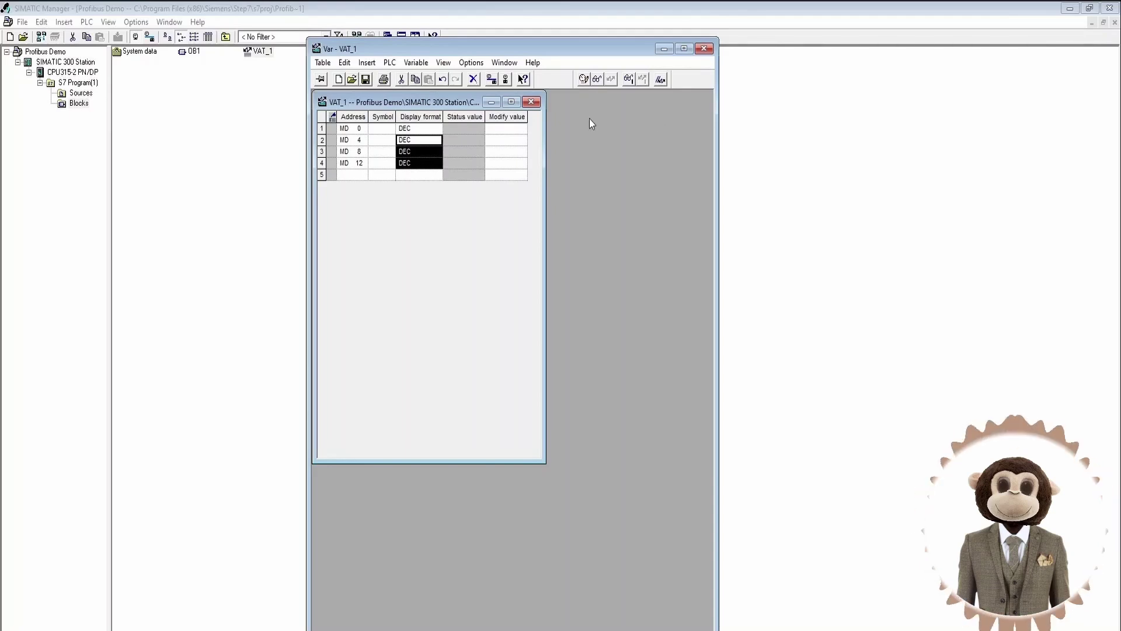
click(598, 80)
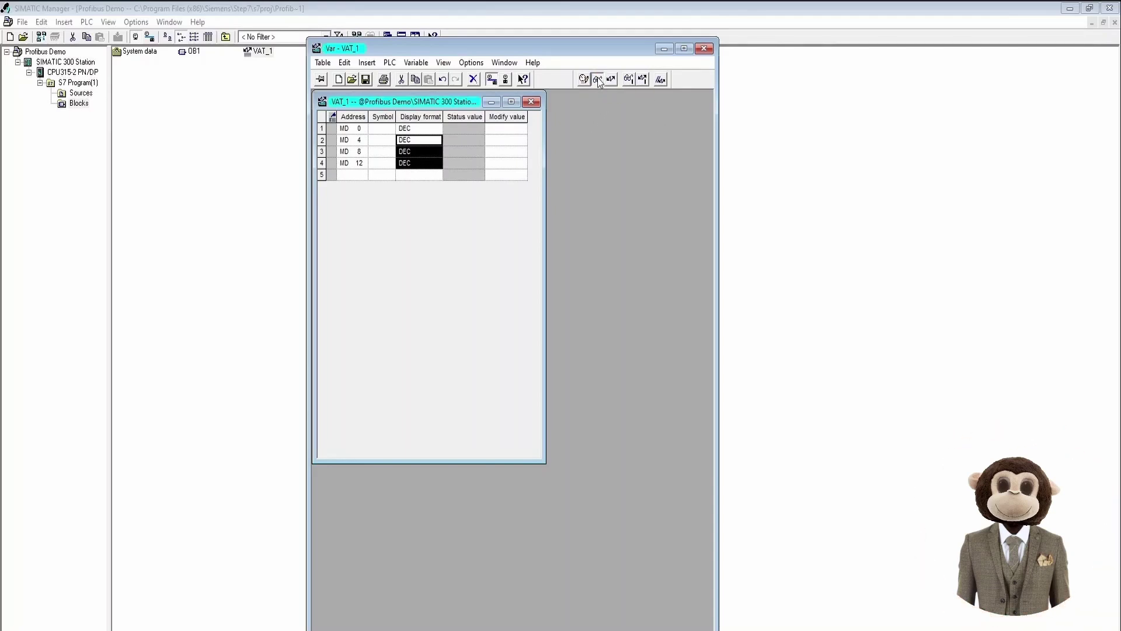
drag(582, 47, 929, 42)
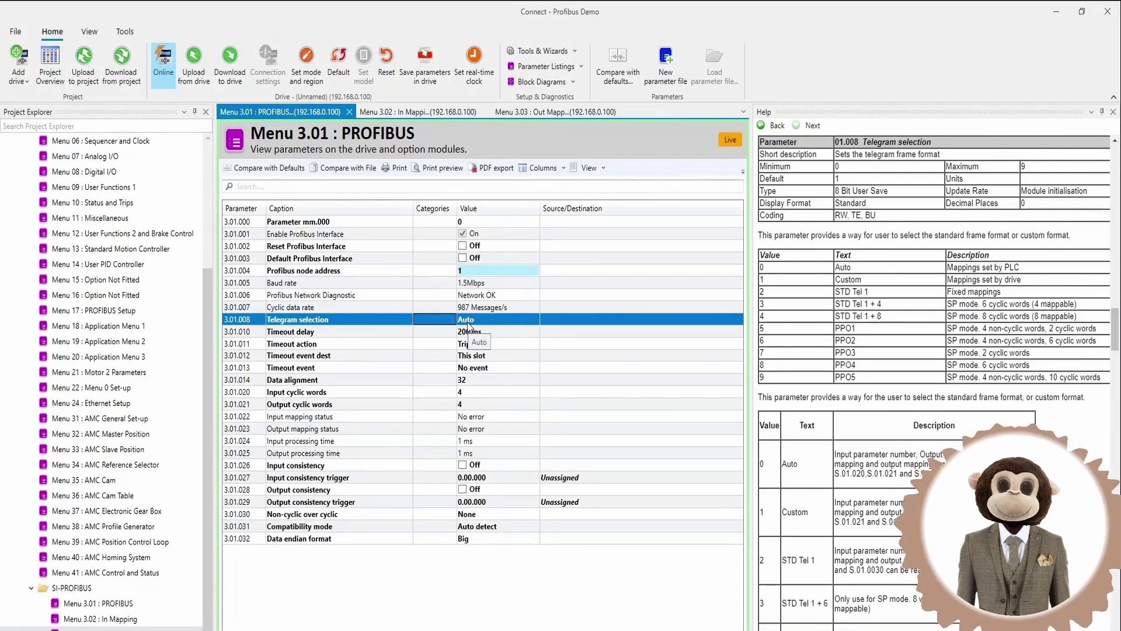
Step: Switch to Connect and check the Profibus node address and the input and output cyclic word settings in Menu 3.01
click(475, 271)
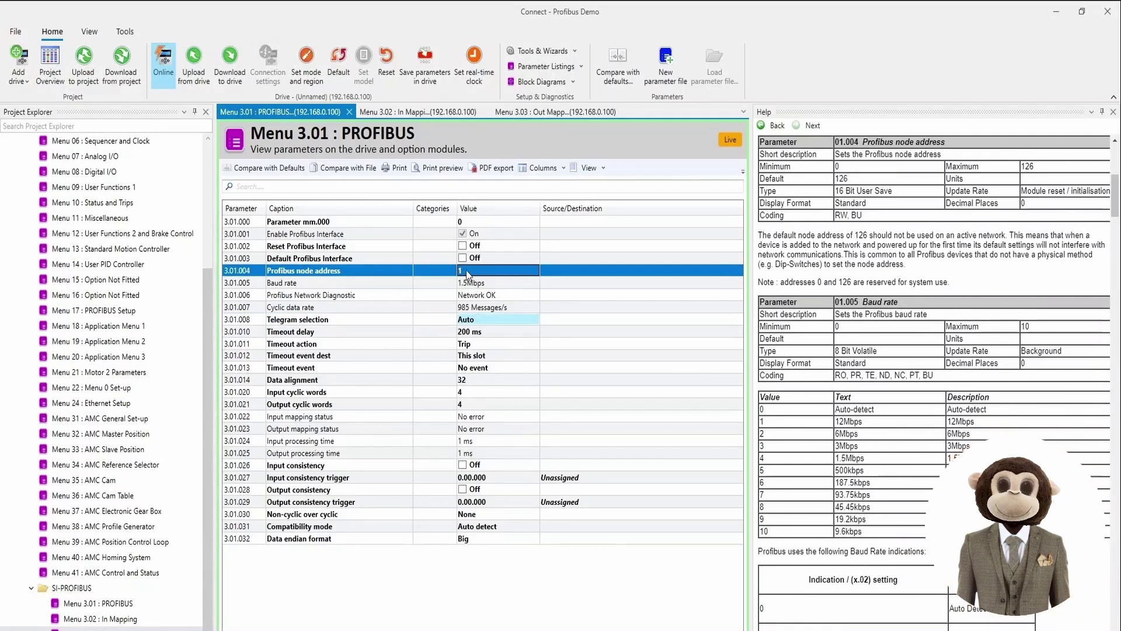
click(477, 391)
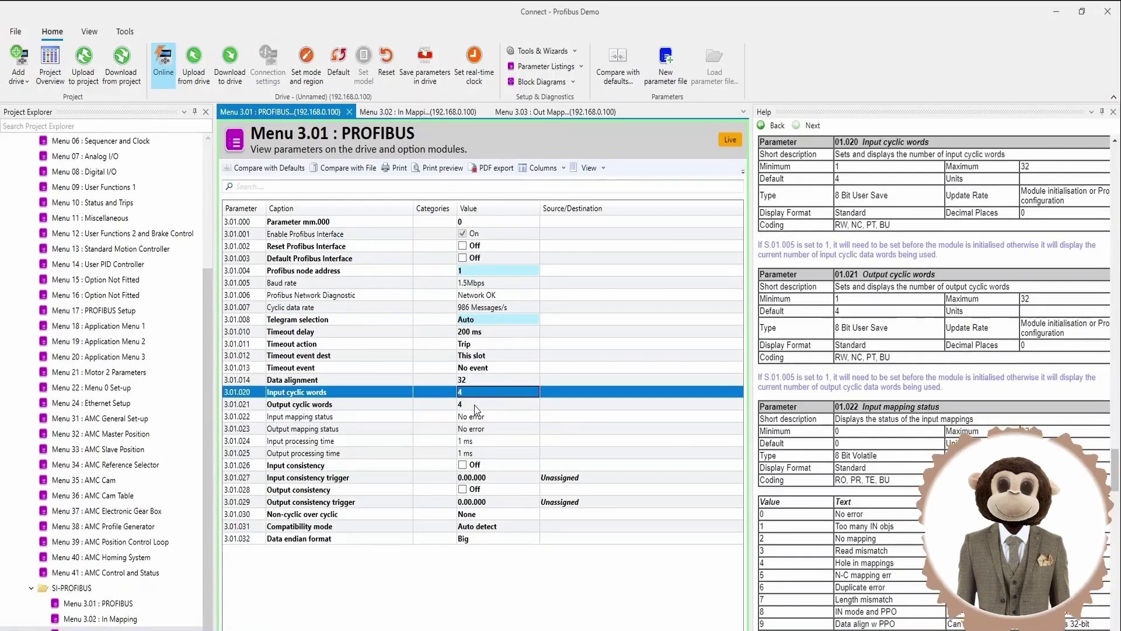
click(474, 405)
click(476, 392)
click(478, 405)
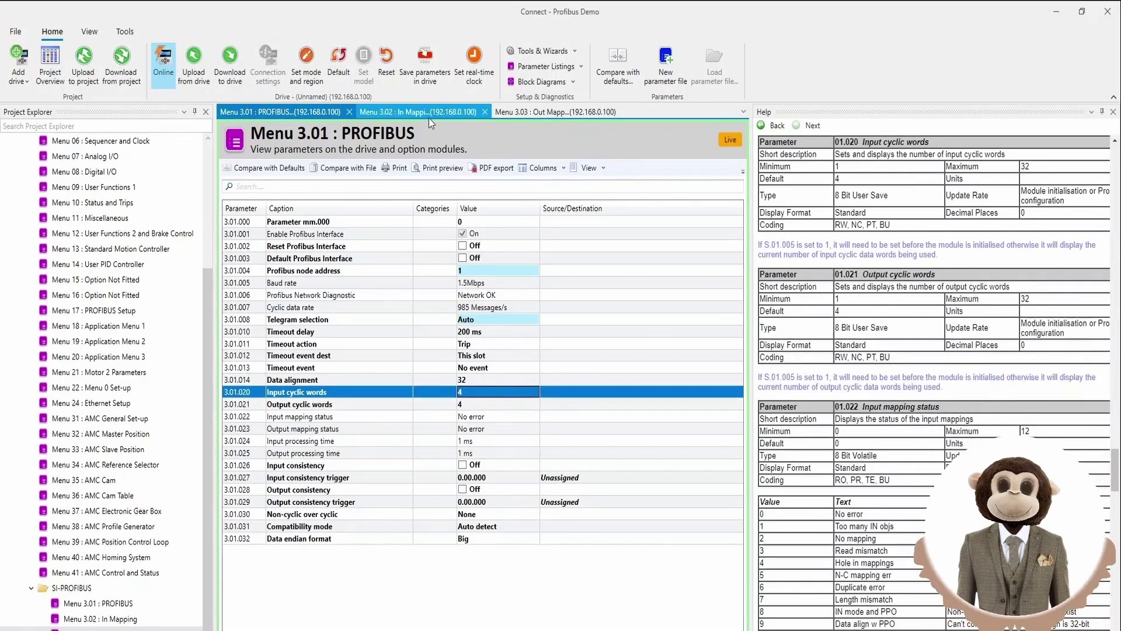
Step: Check the drive's In Mapping and Out Mapping menus and the Profibus Network Diagnostic parameter
click(431, 111)
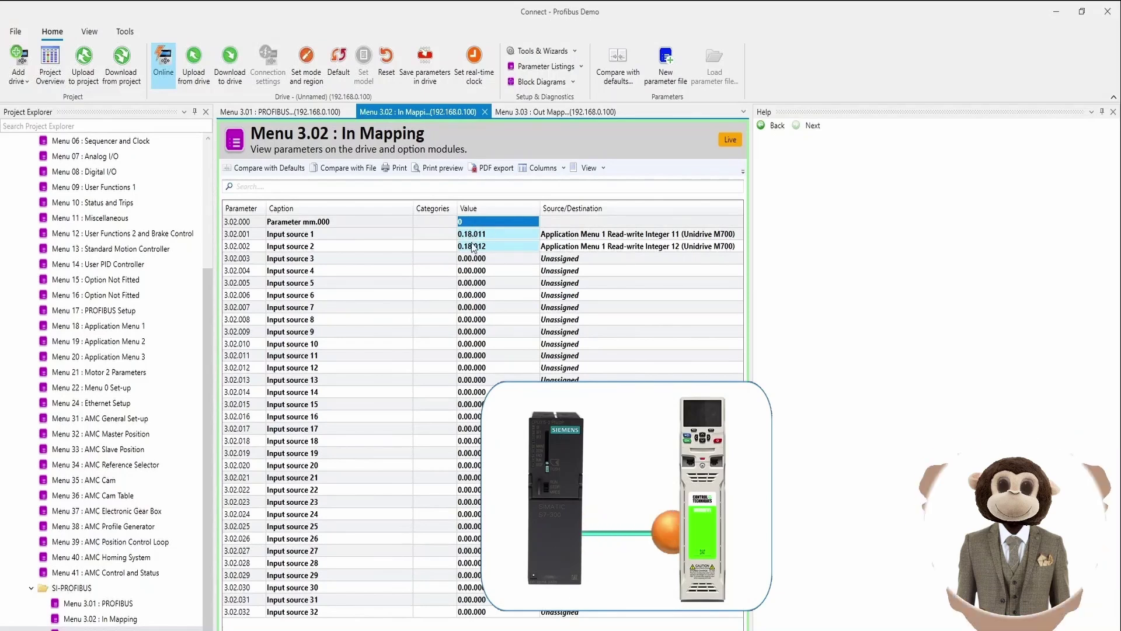
click(531, 114)
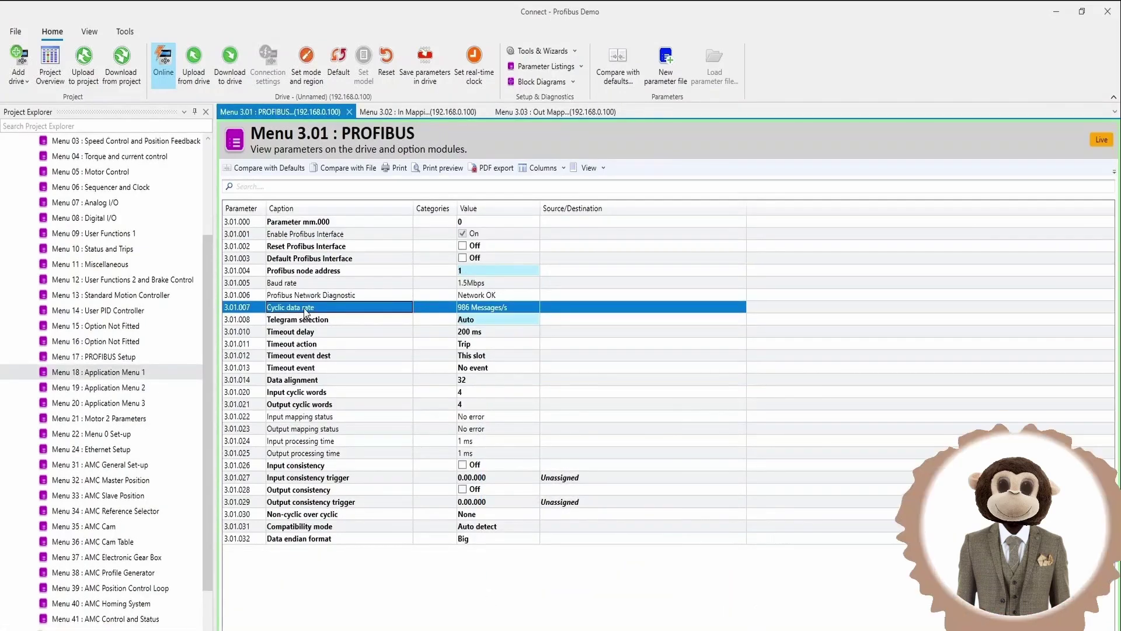
click(475, 297)
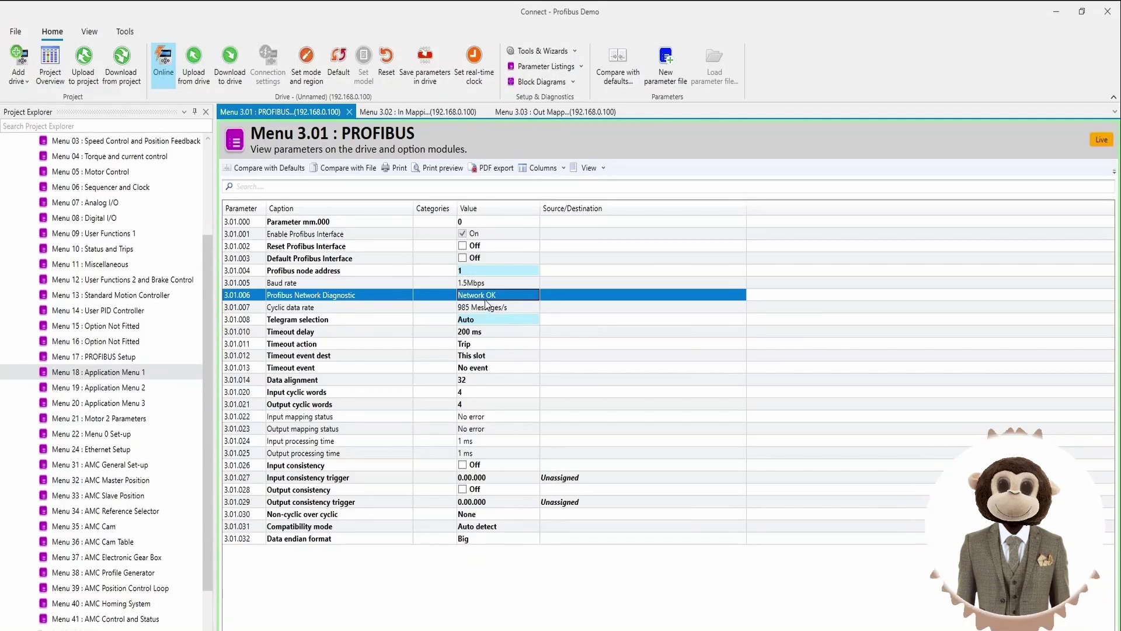
Step: Open Menu 18 : Application Menu 1 and place the VAT_1 window beside the drive's parameter values
double_click(111, 373)
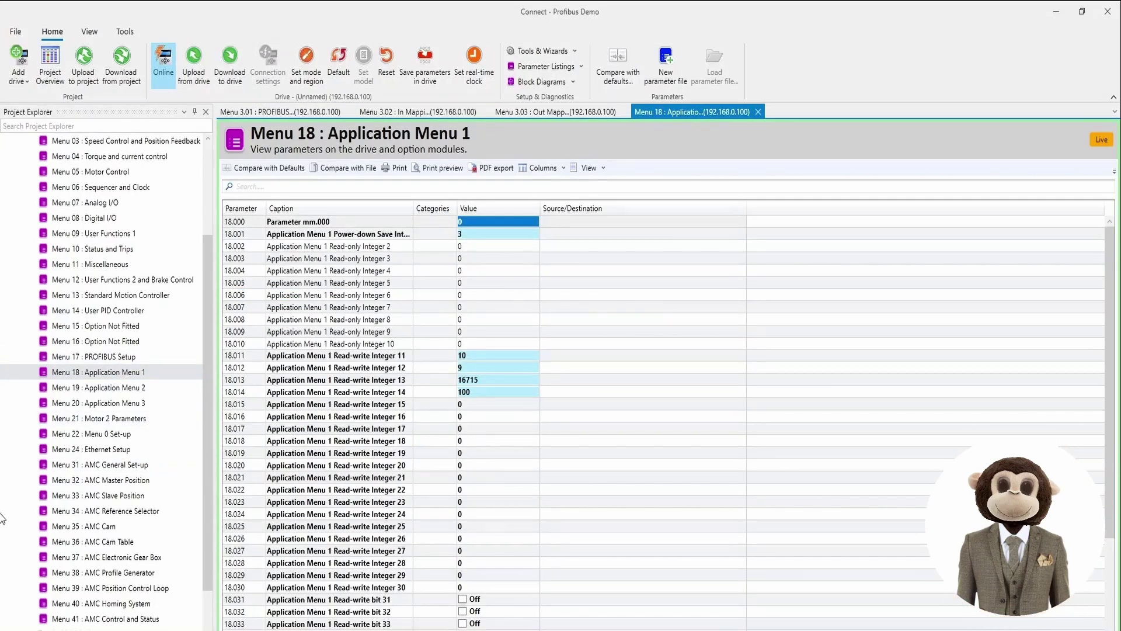
key(alt+Tab)
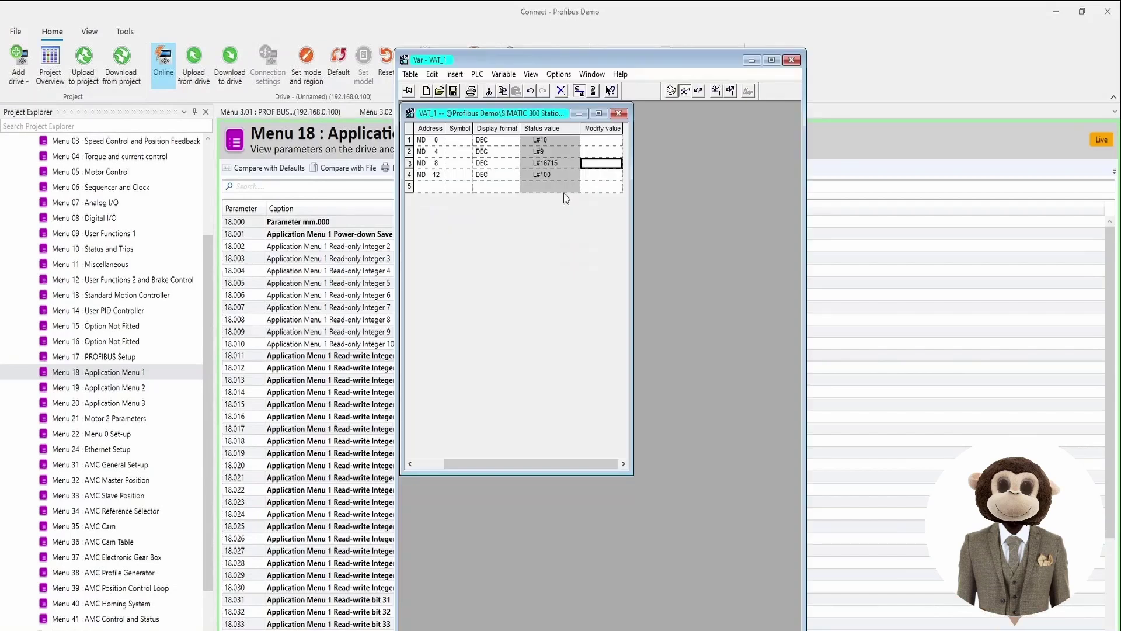
drag(621, 61, 830, 145)
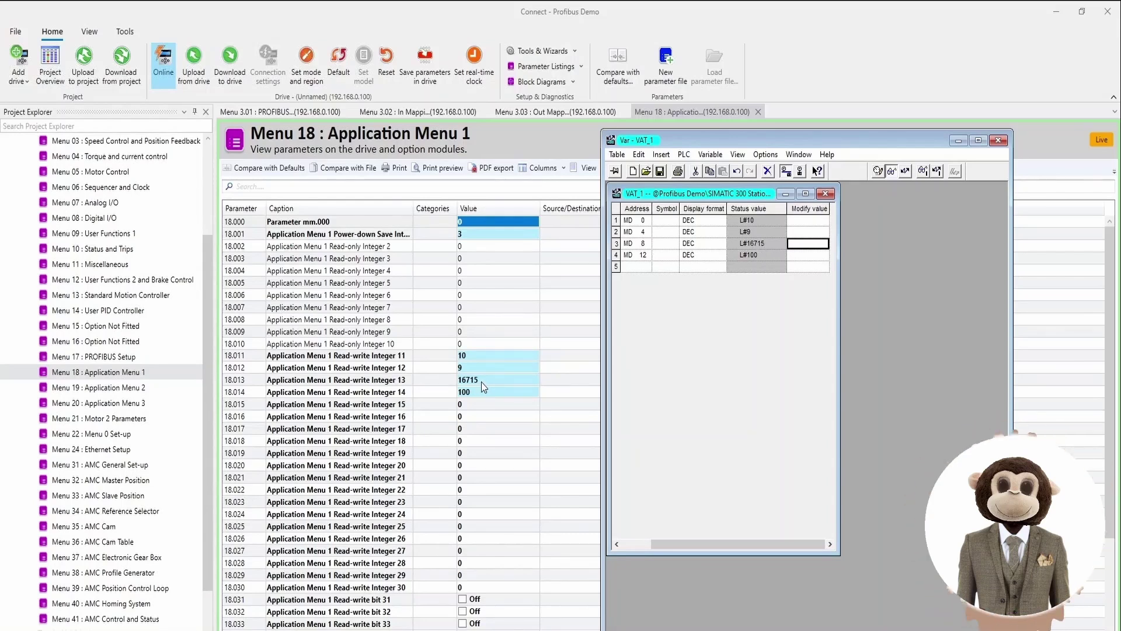
Step: Set the modify values to -32000 for MD12 and 256 for MD8, and activate them in the PLC
click(804, 256)
click(803, 254)
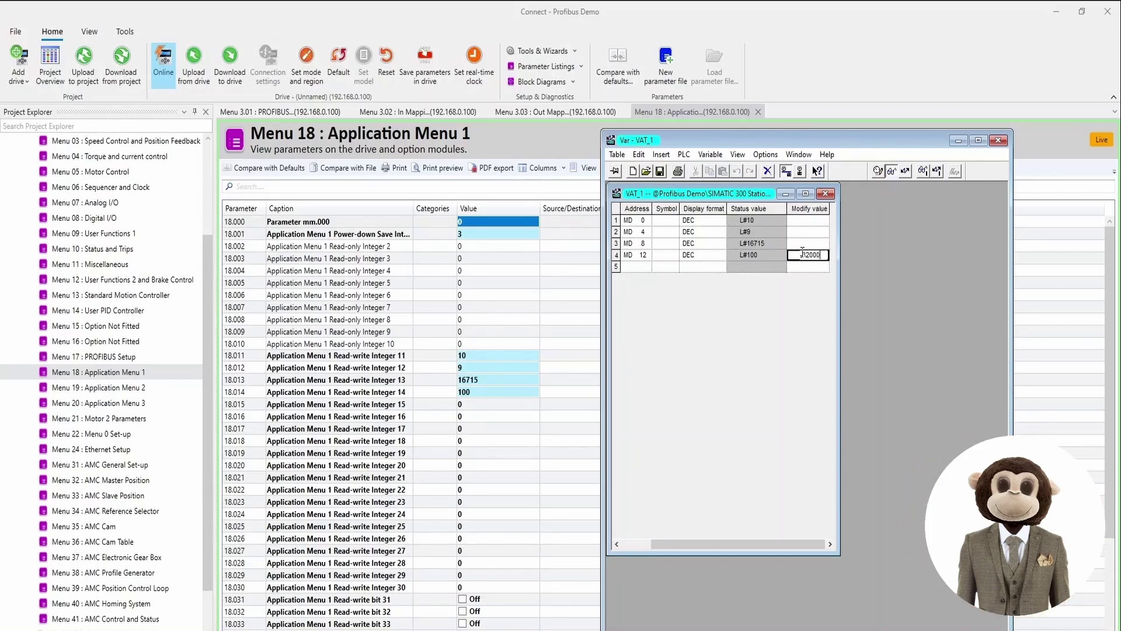
text(32000)
key(Return)
click(810, 245)
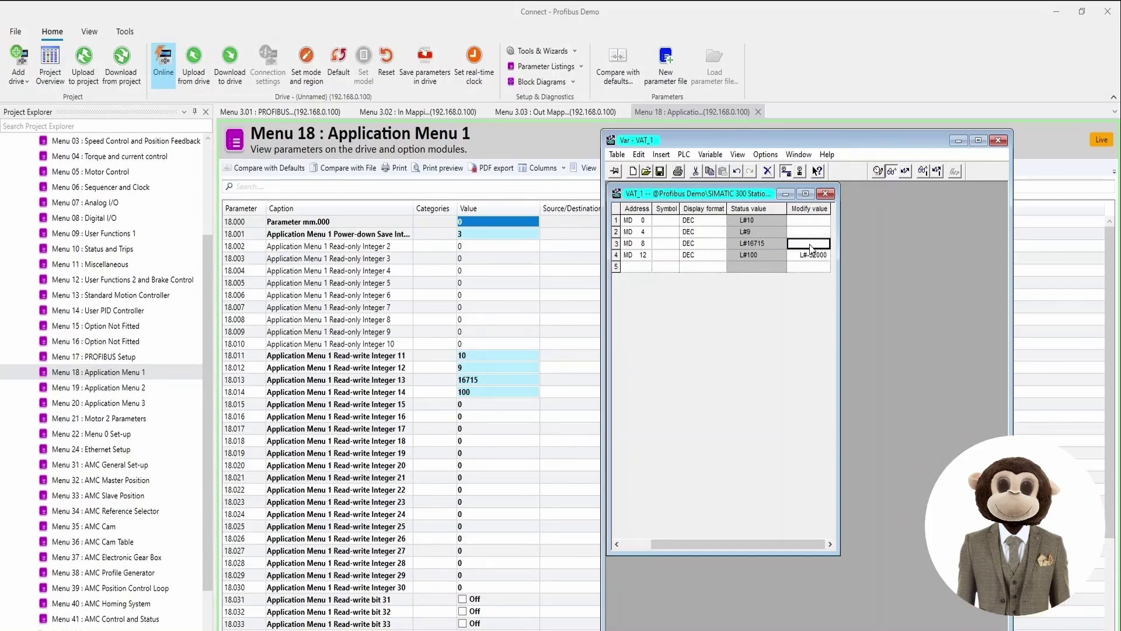
text(256)
key(Return)
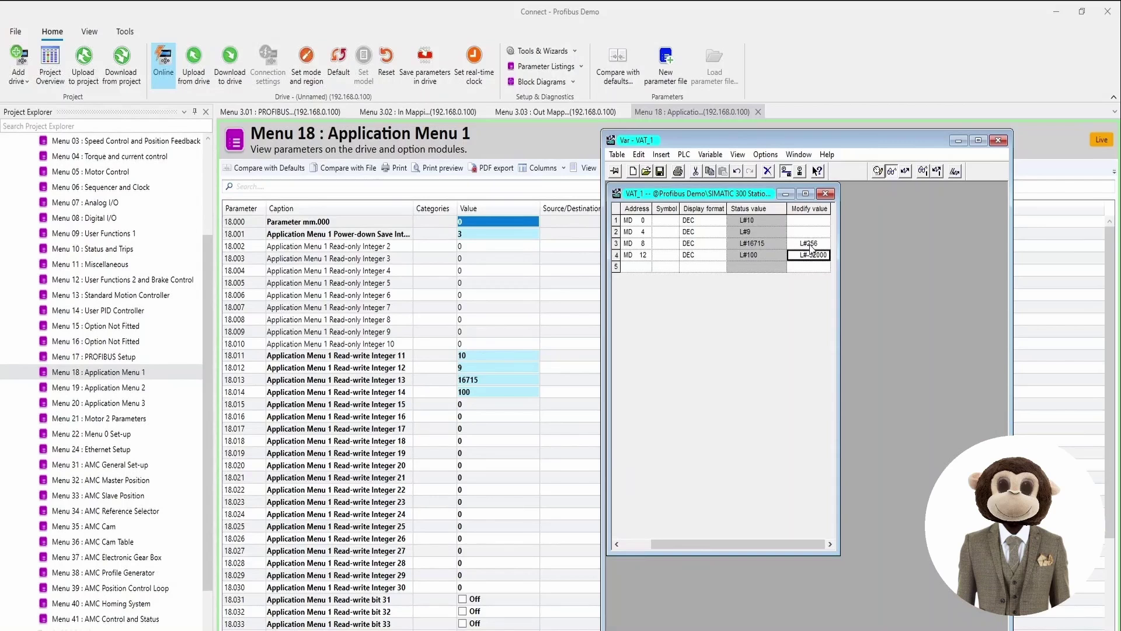
right_click(805, 259)
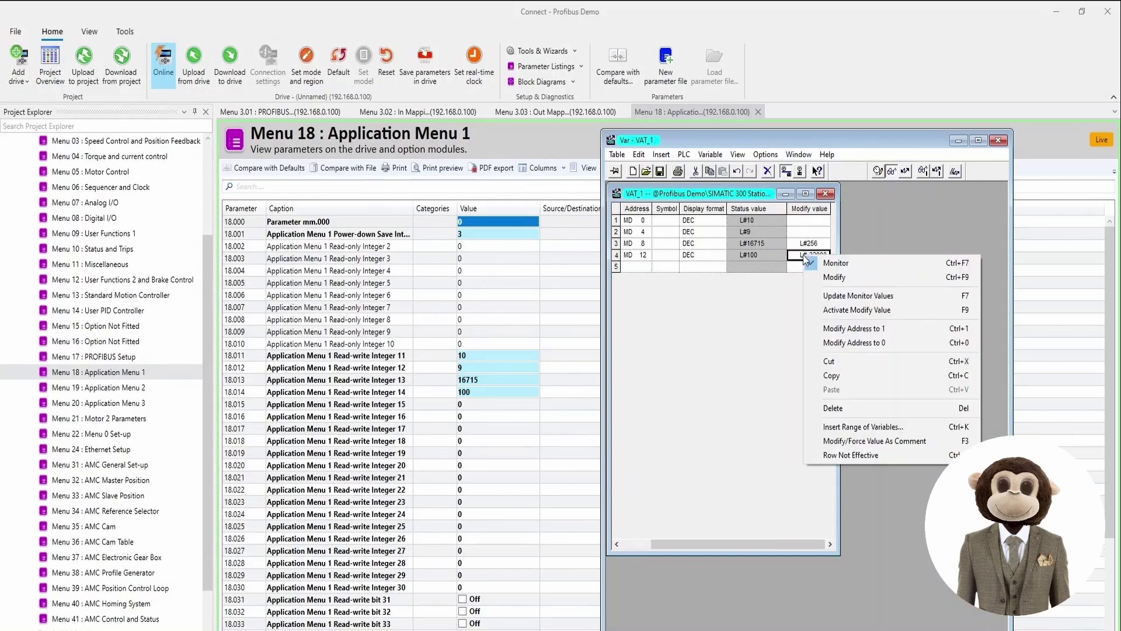
click(853, 313)
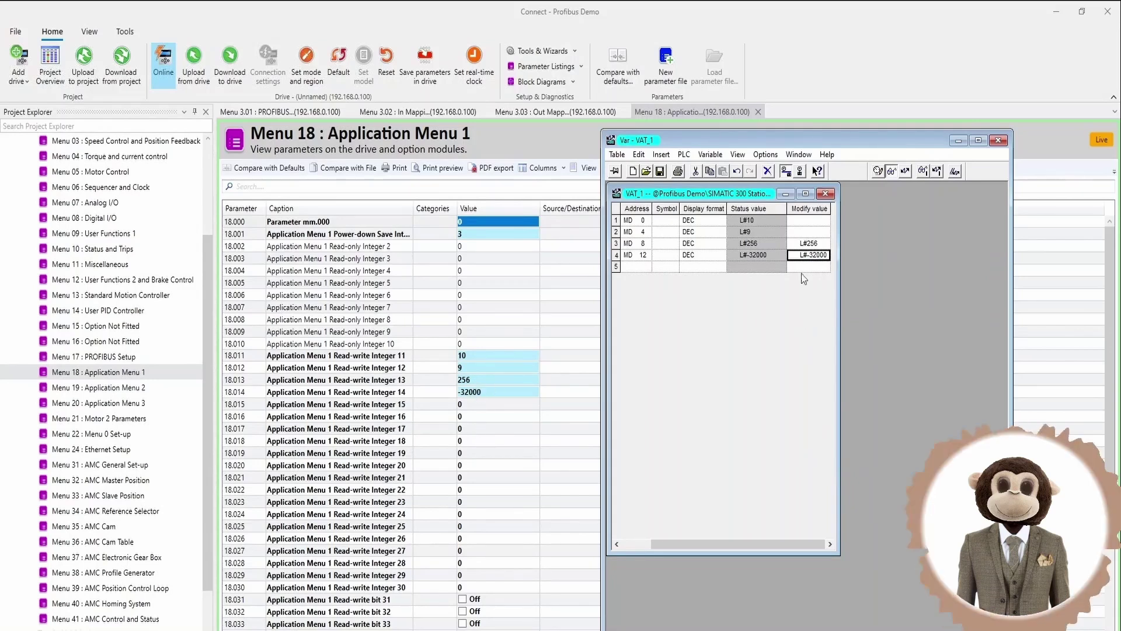
Step: Set parameter 18.011 to 1000 and parameter 18.012 to -25891 in the drive's Application Menu 1
click(495, 354)
click(495, 354)
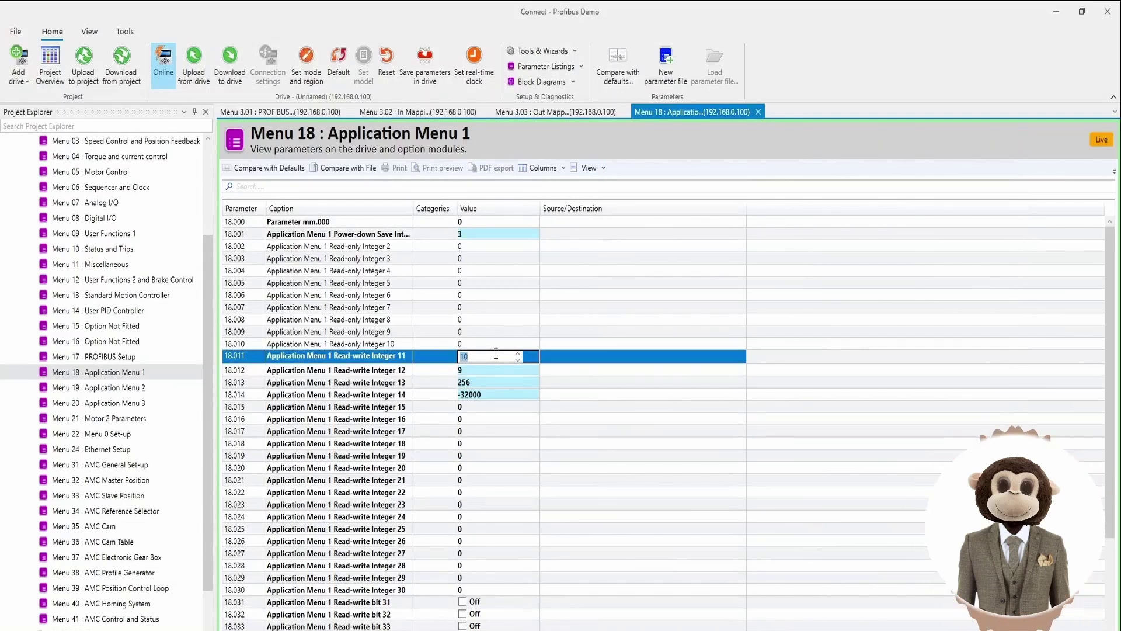
text(1000)
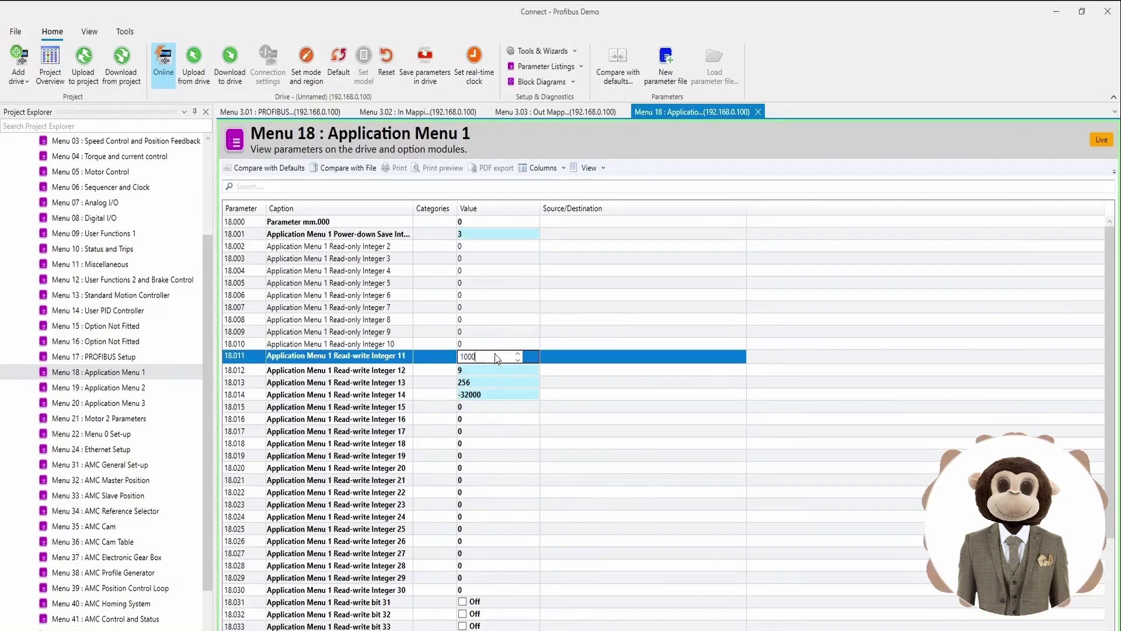
key(Return)
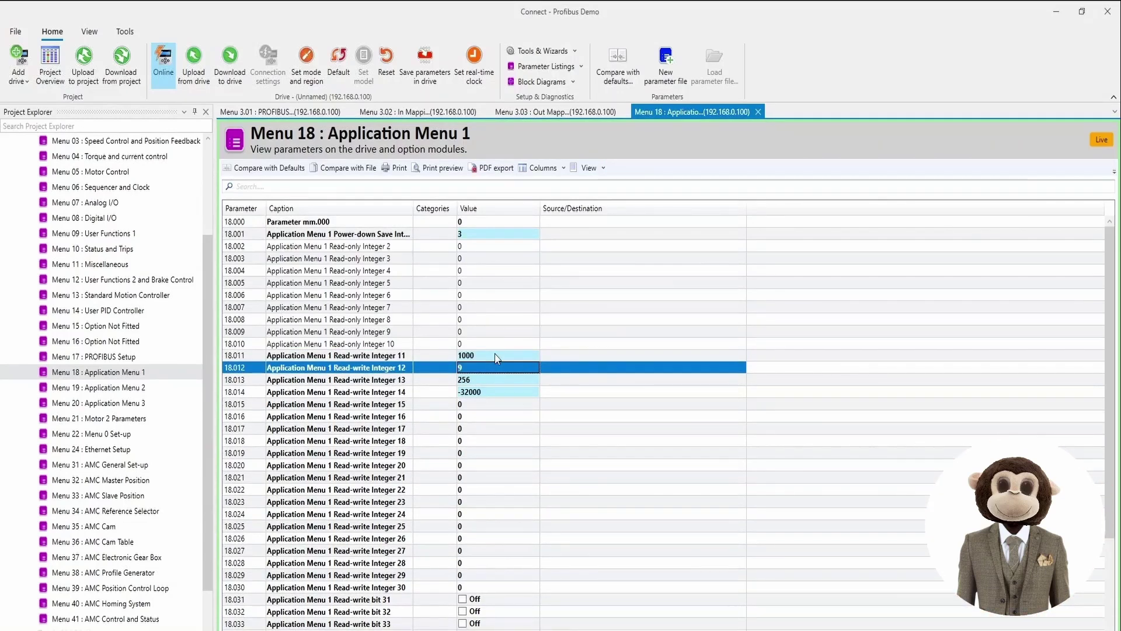
key(Return)
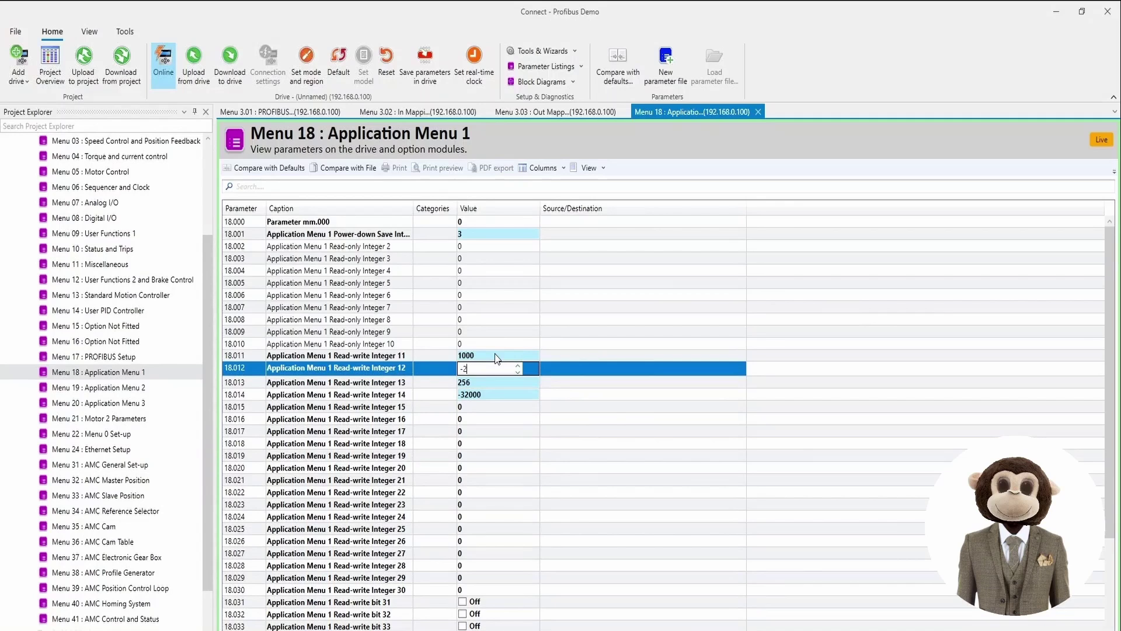
key(Return)
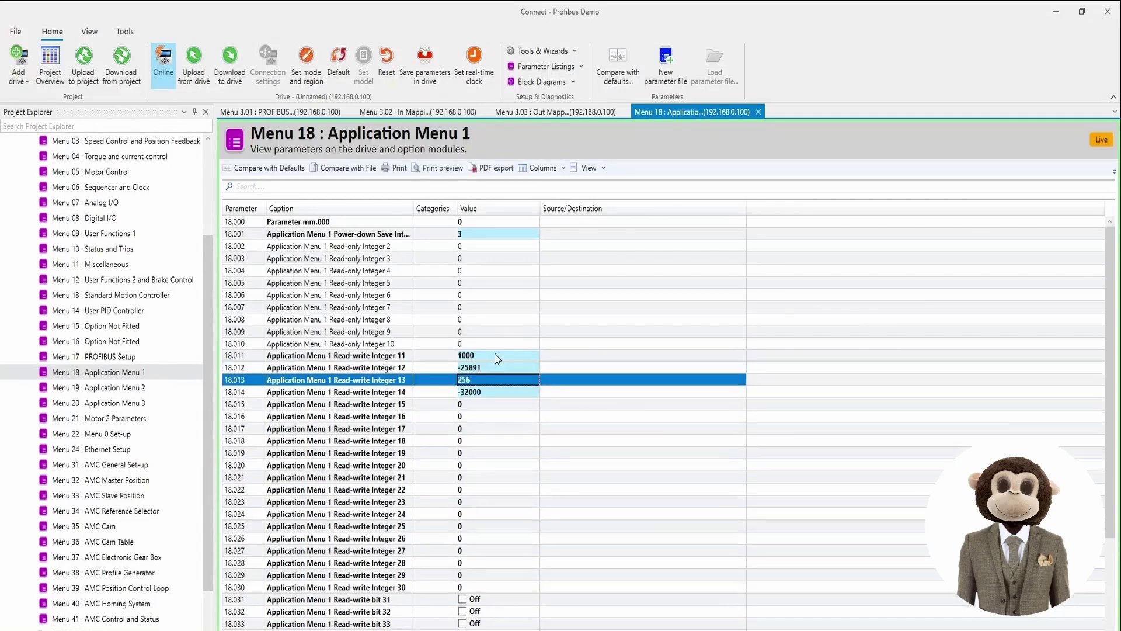
Step: Switch back to the VAT_1 variable table and check the MD0 and MD4 status values against the drive parameters
key(alt+Tab)
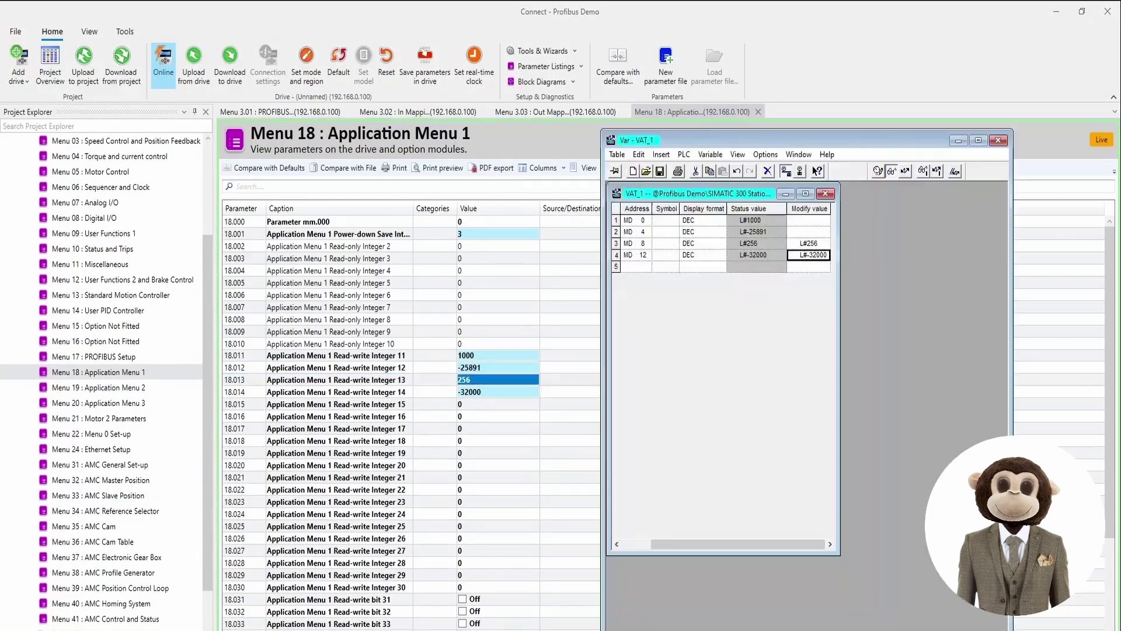
click(762, 230)
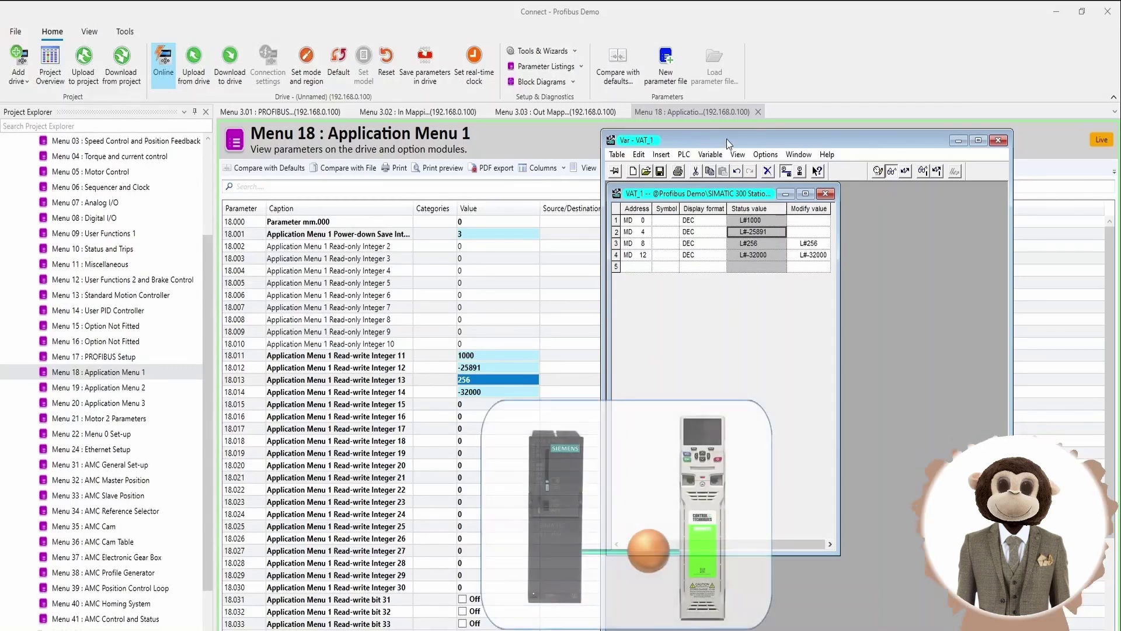
drag(726, 139, 702, 69)
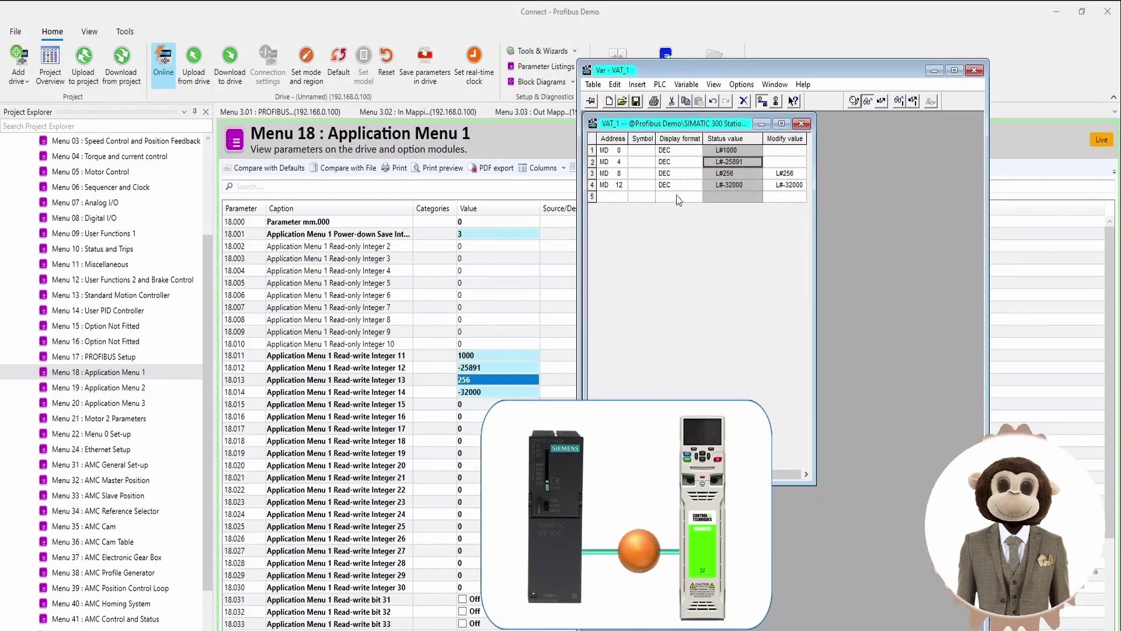